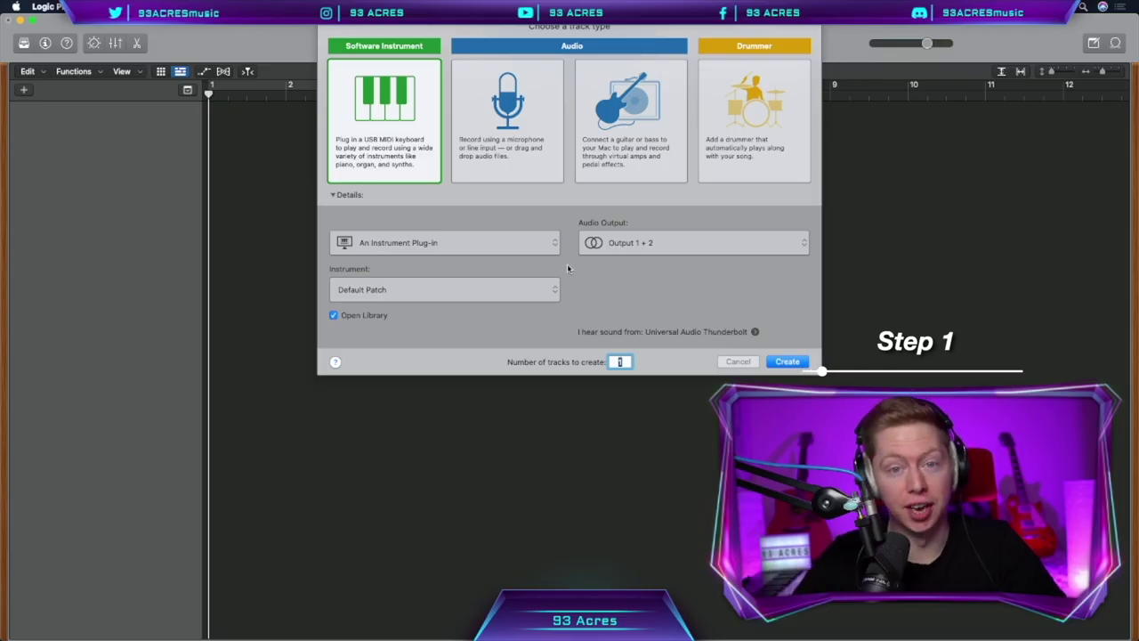
Create a Software Instrument track with Default Patch and Open Library unchecked, after previewing other track types
{"action": "left_click", "coordinate": [526, 129]}
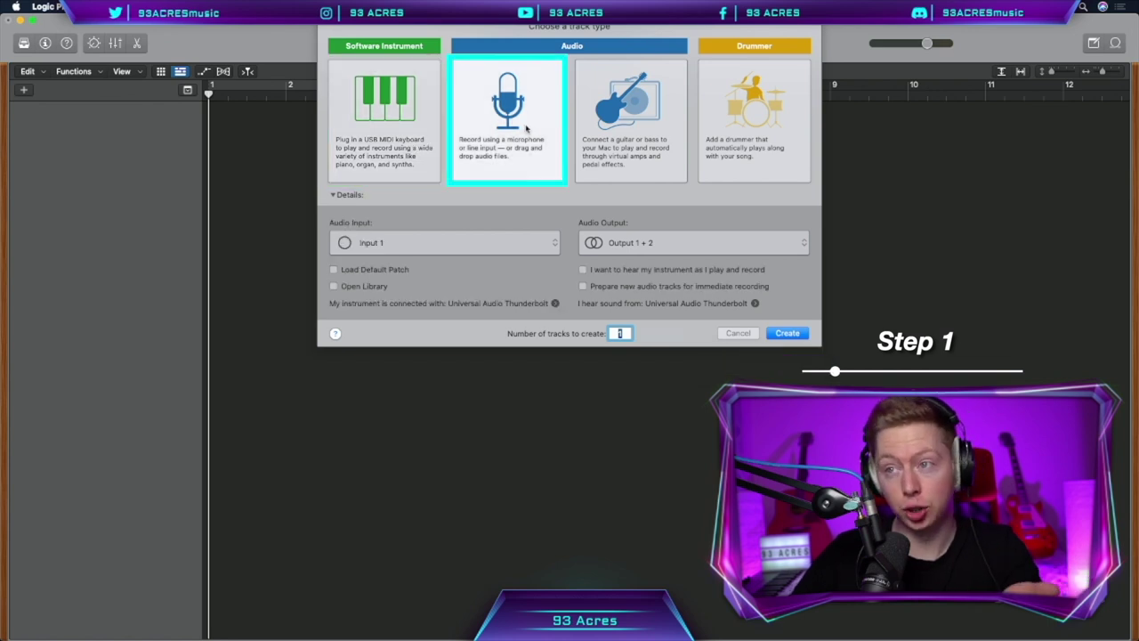
{"action": "left_click", "coordinate": [628, 115]}
{"action": "left_click", "coordinate": [736, 111]}
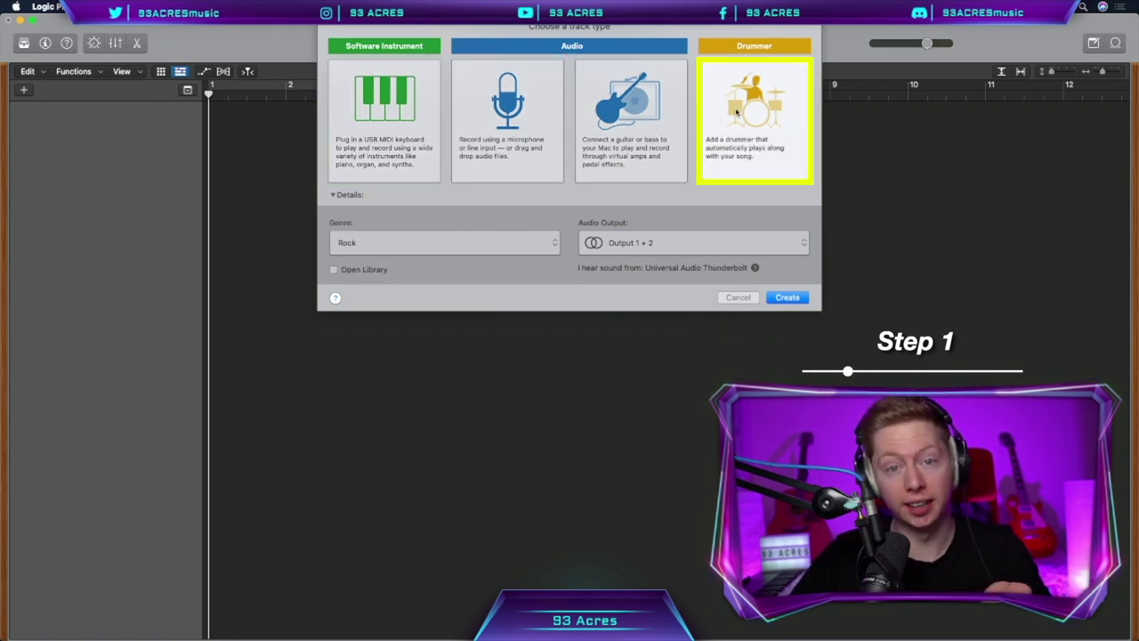
{"action": "left_click", "coordinate": [373, 138]}
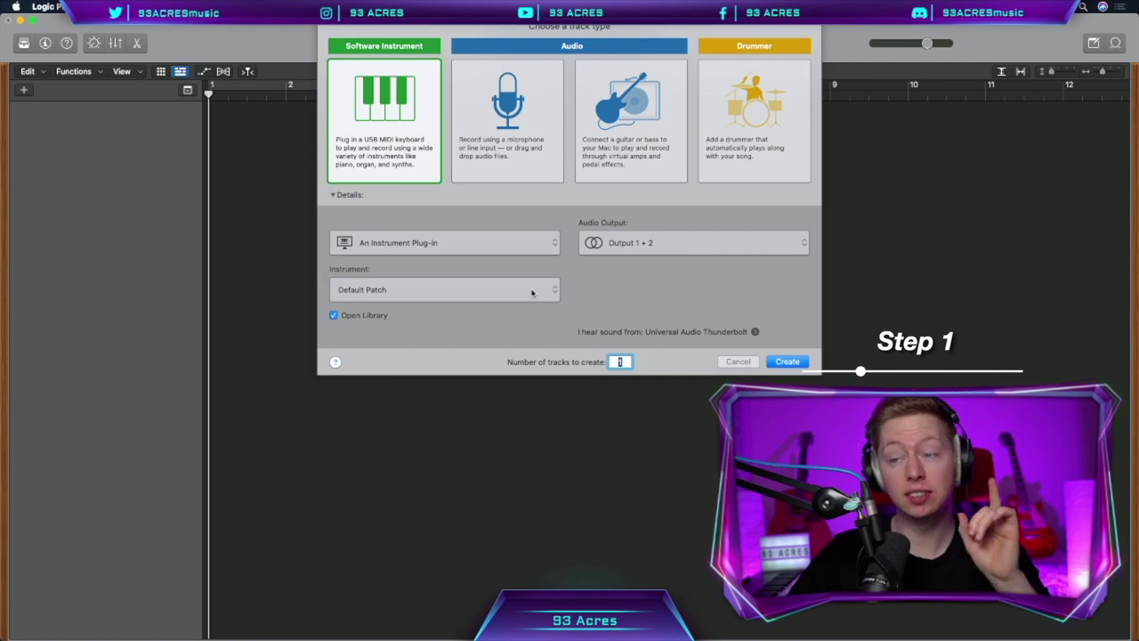
{"action": "left_click", "coordinate": [444, 289]}
{"action": "left_click", "coordinate": [392, 289]}
{"action": "left_click", "coordinate": [333, 316]}
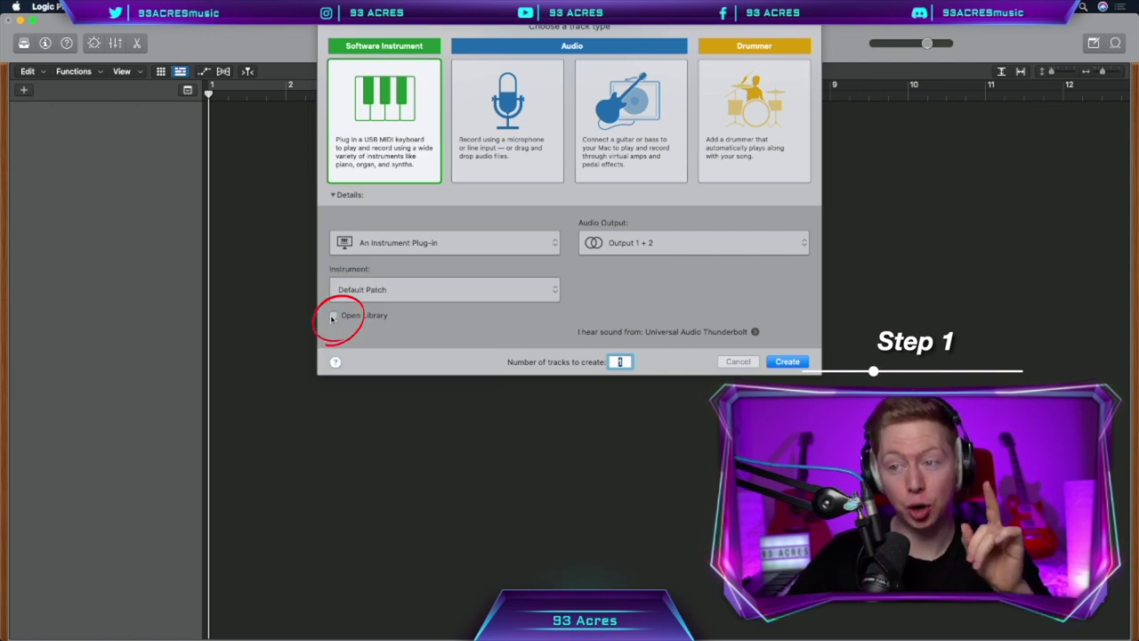
{"action": "left_click", "coordinate": [785, 362]}
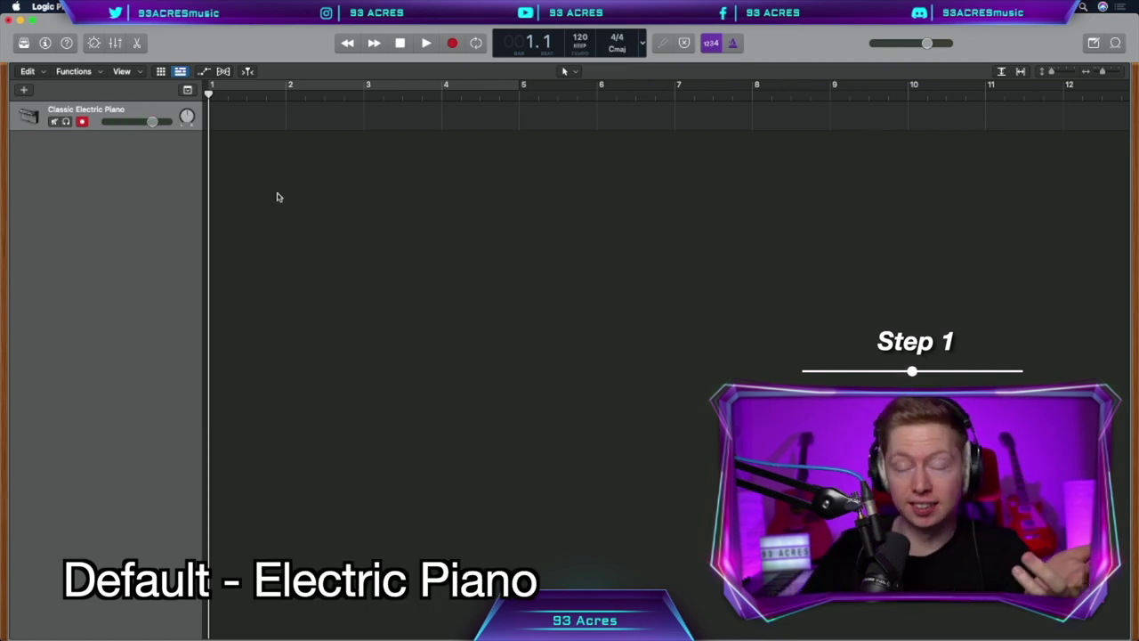
Show the sound Library, then hide and reshow it with Y
{"action": "left_click", "coordinate": [24, 44]}
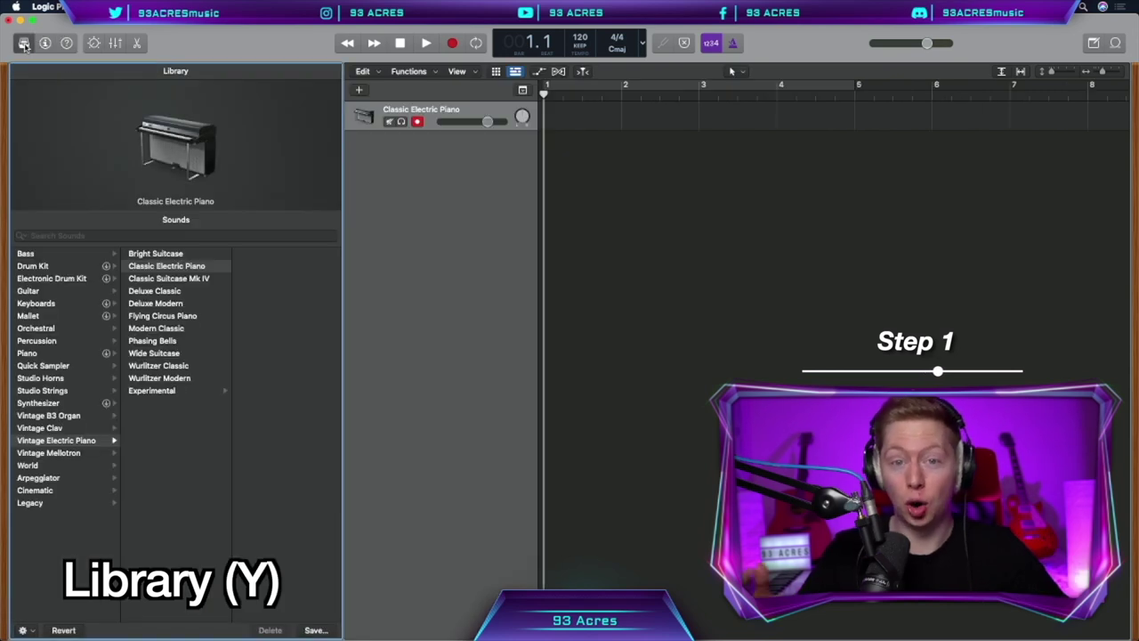
{"action": "key", "text": "y"}
{"action": "key", "text": "y"}
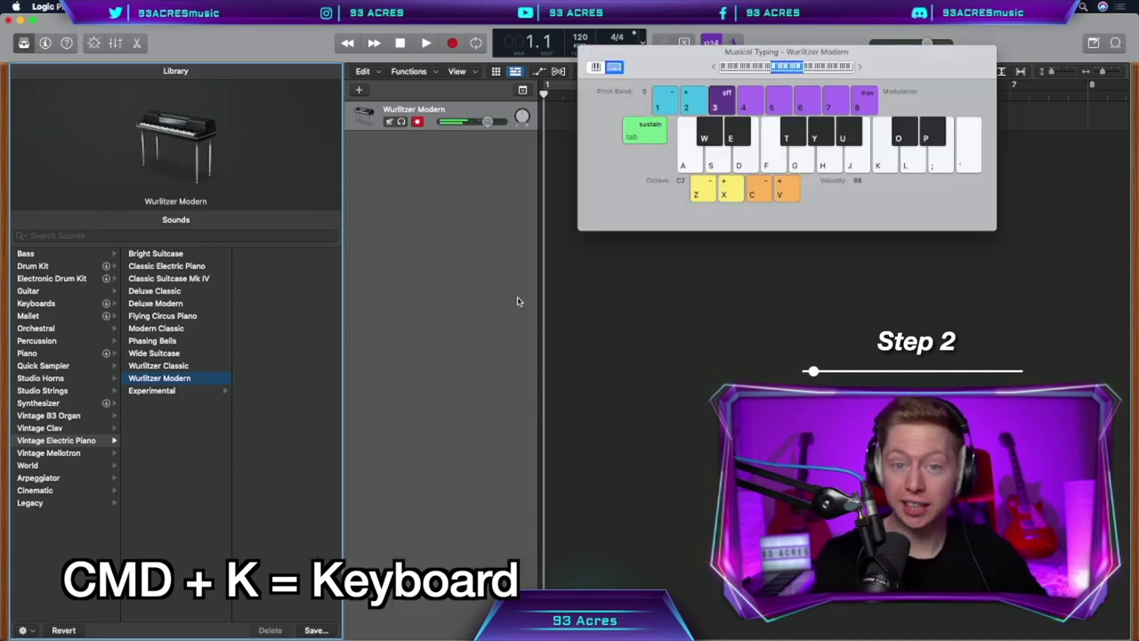
Play Wurlitzer Modern notes on Musical Typing keys A, D, G, H, K, then close Musical Typing
{"action": "key", "text": "a"}
{"action": "key", "text": "d"}
{"action": "key", "text": "g"}
{"action": "key", "text": "h"}
{"action": "key", "text": "k"}
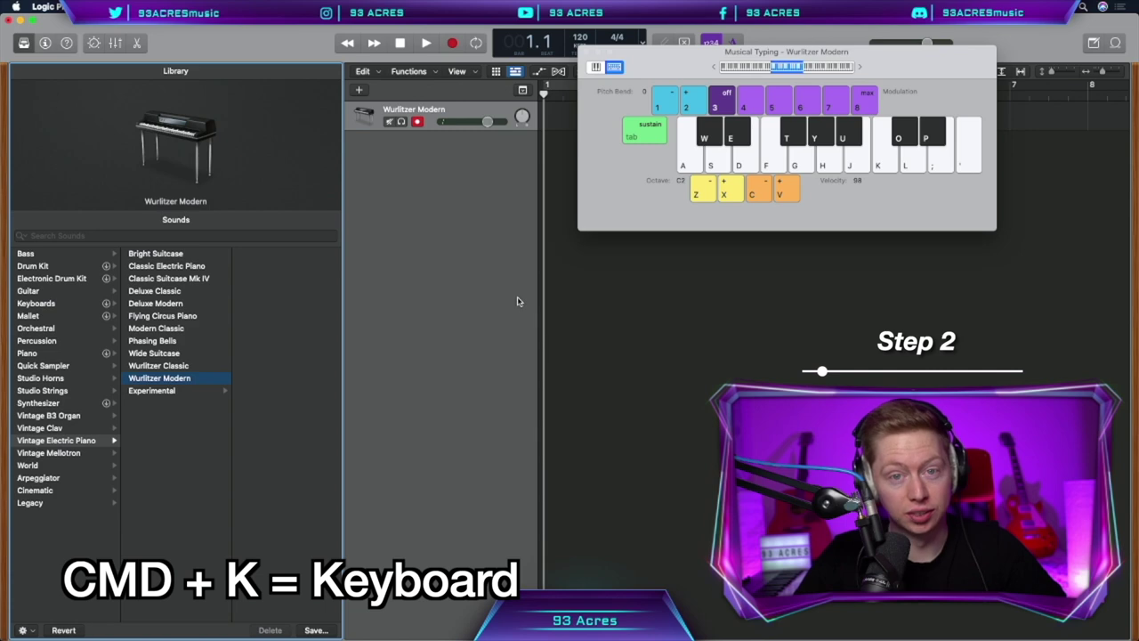
{"action": "key", "text": "super+k"}
Open and enlarge the Piano Roll with the Pencil Tool selected
{"action": "key", "text": "p"}
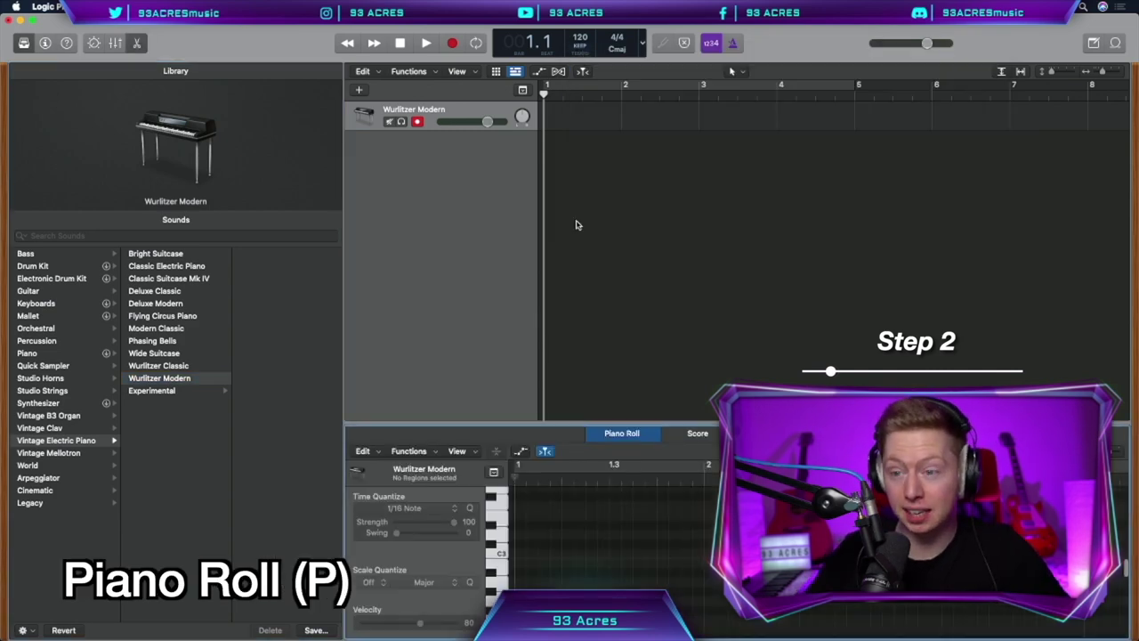
{"action": "left_click_drag", "start_coordinate": [620, 333], "coordinate": [718, 278]}
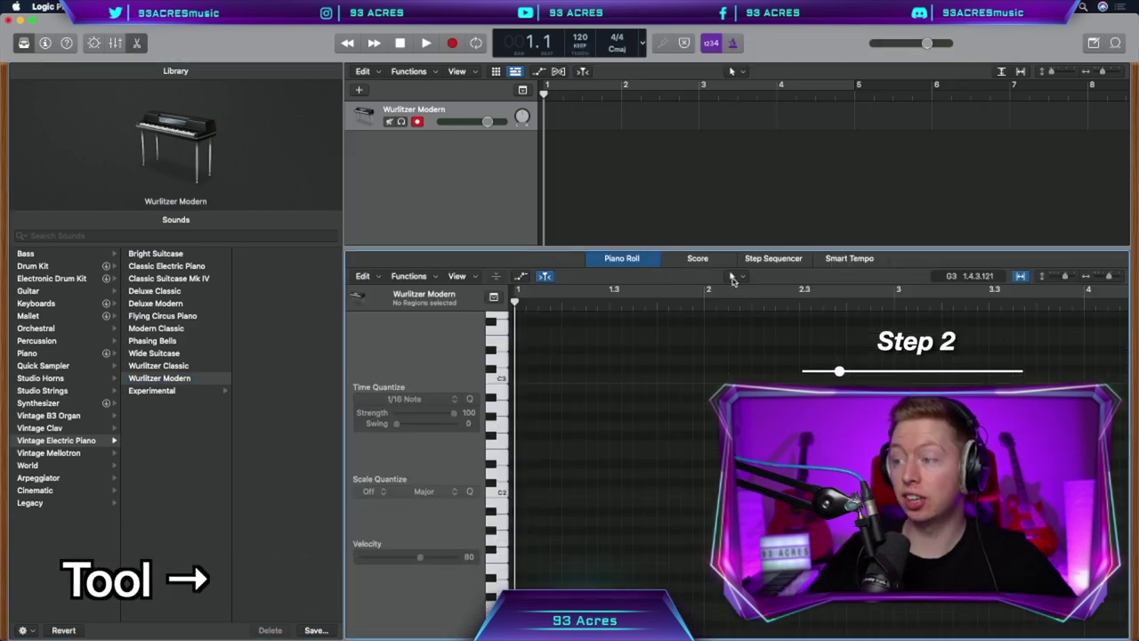
{"action": "left_click", "coordinate": [733, 279]}
{"action": "left_click", "coordinate": [772, 307]}
Draw six rising notes starting at C1 in a new region and play them back
{"action": "left_click", "coordinate": [532, 569]}
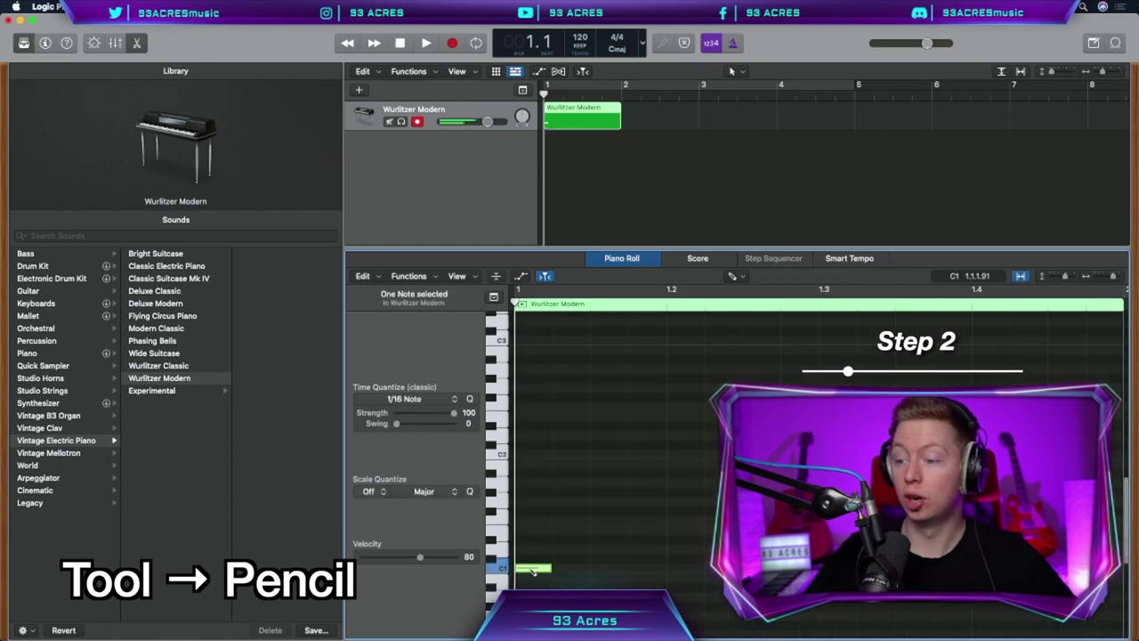
{"action": "left_click", "coordinate": [561, 549]}
{"action": "left_click", "coordinate": [598, 530]}
{"action": "left_click", "coordinate": [637, 520]}
{"action": "left_click", "coordinate": [674, 502]}
{"action": "left_click", "coordinate": [712, 483]}
{"action": "key", "text": "space"}
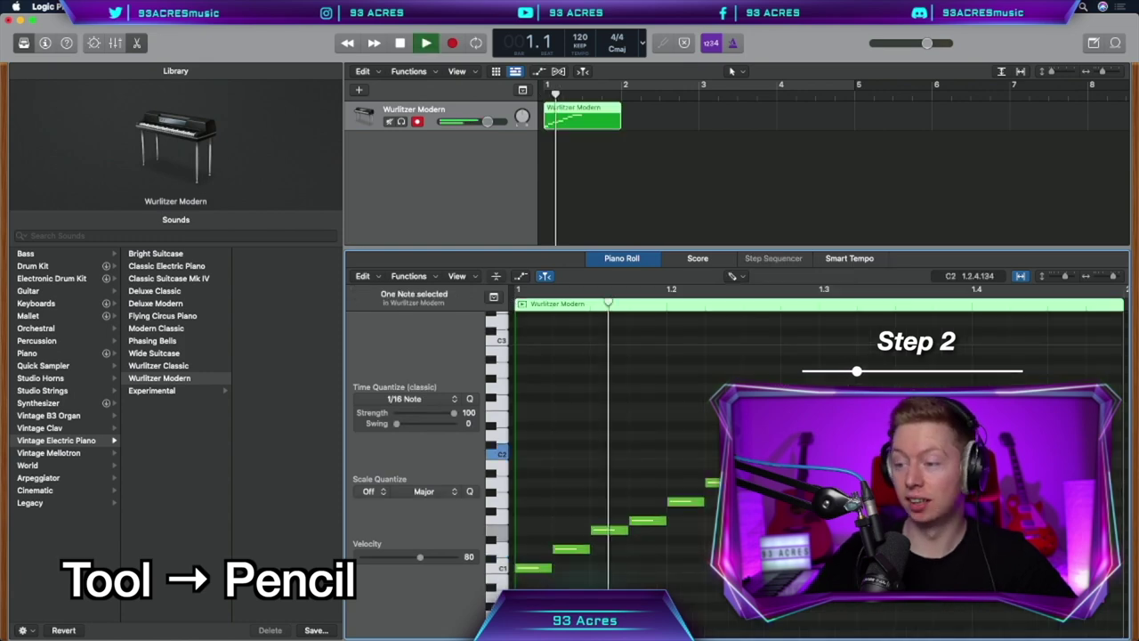
Switch back to the Pointer Tool, turn off looping, and play the chord from the start
{"action": "left_click", "coordinate": [732, 277]}
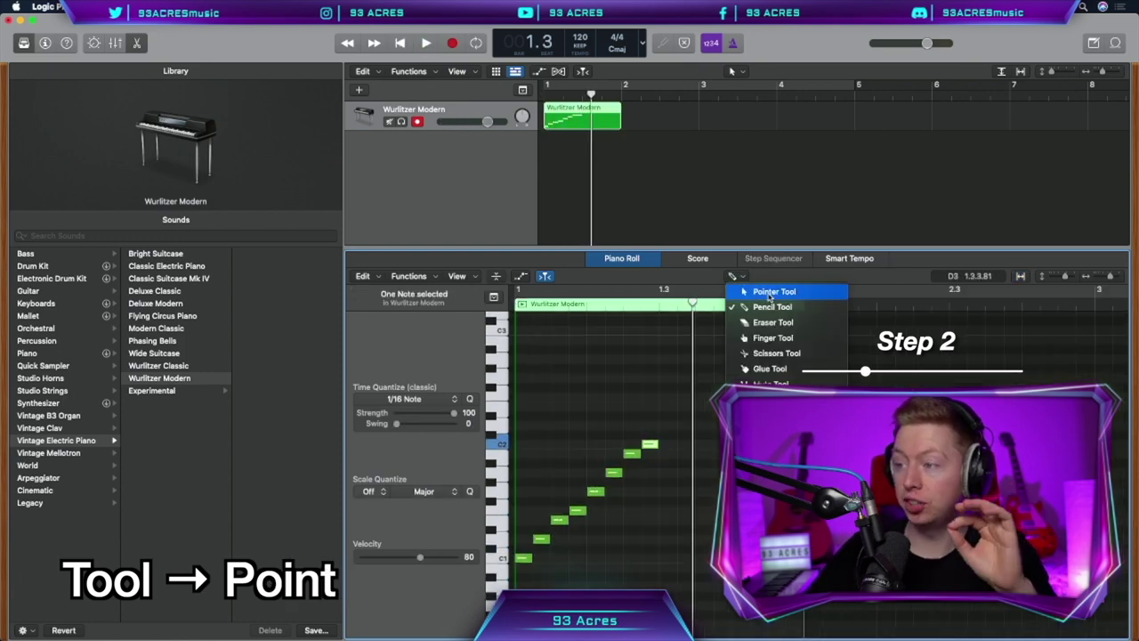
{"action": "left_click", "coordinate": [770, 293]}
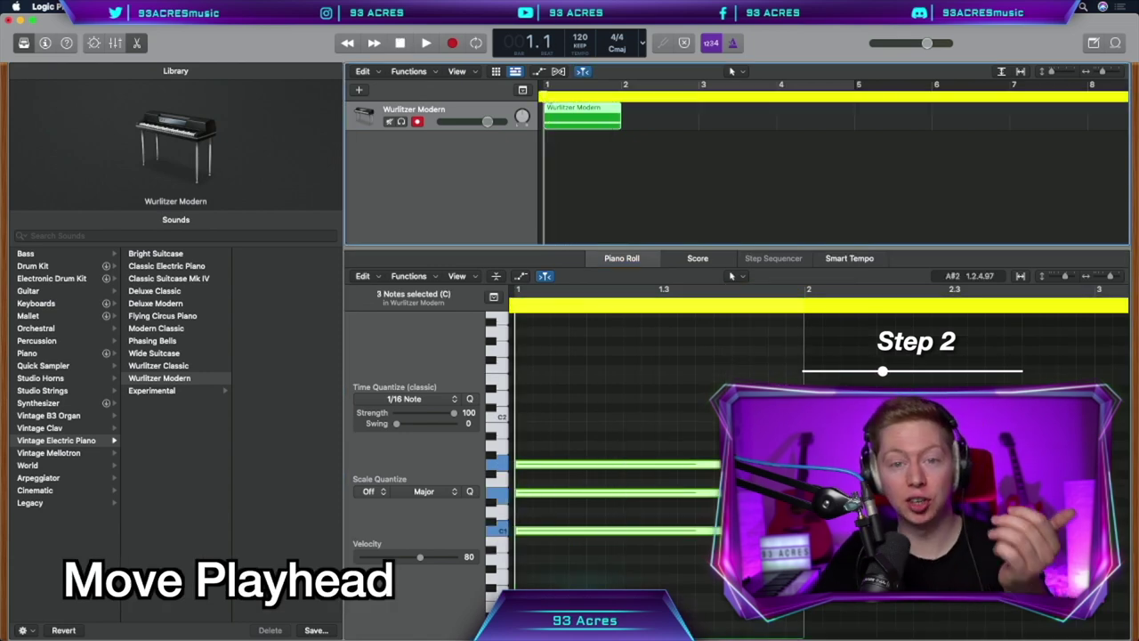
{"action": "left_click", "coordinate": [596, 101]}
{"action": "key", "text": "Return"}
{"action": "key", "text": "space"}
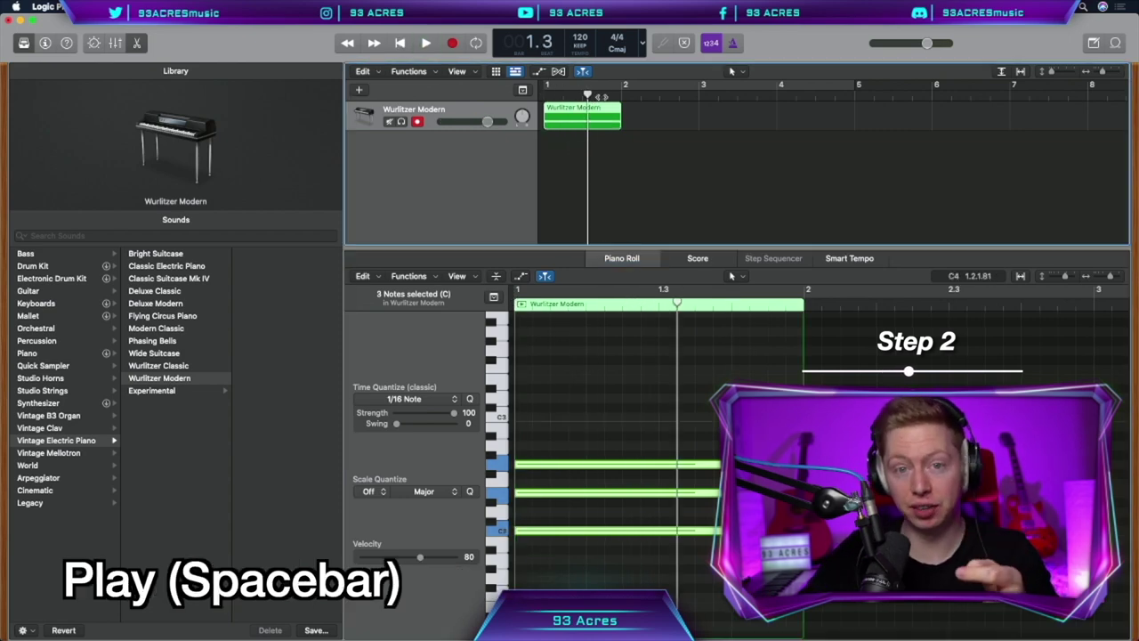
Set a cycle range over bar 1, audition it, then extend the cycle to end at bar 4
{"action": "left_click", "coordinate": [546, 87]}
{"action": "left_click_drag", "start_coordinate": [548, 87], "coordinate": [624, 89]}
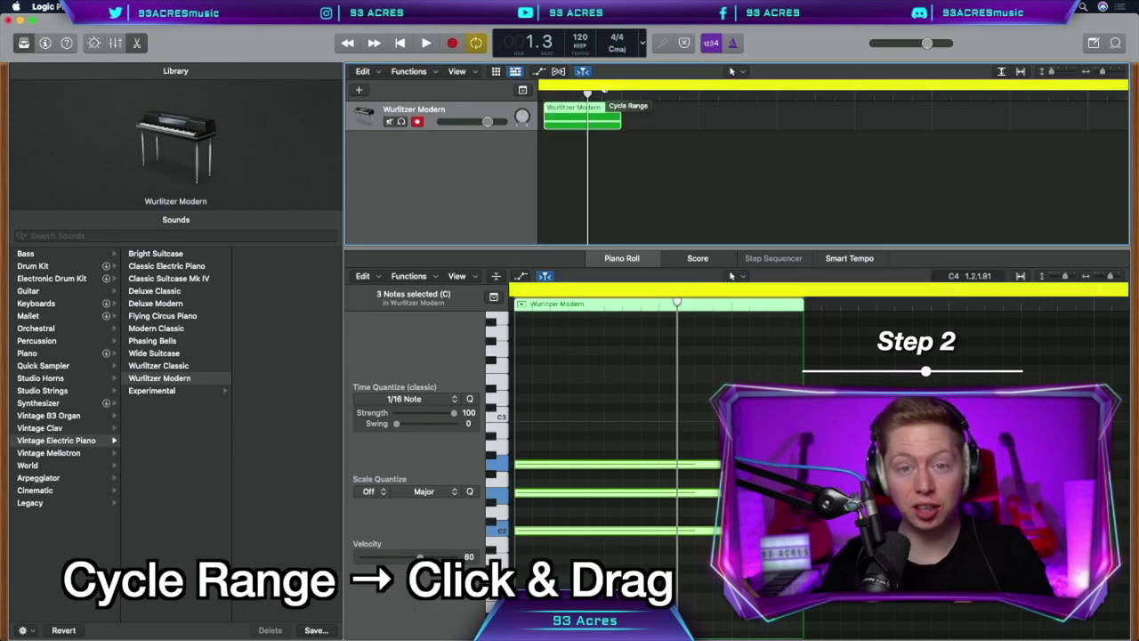
{"action": "key", "text": "space"}
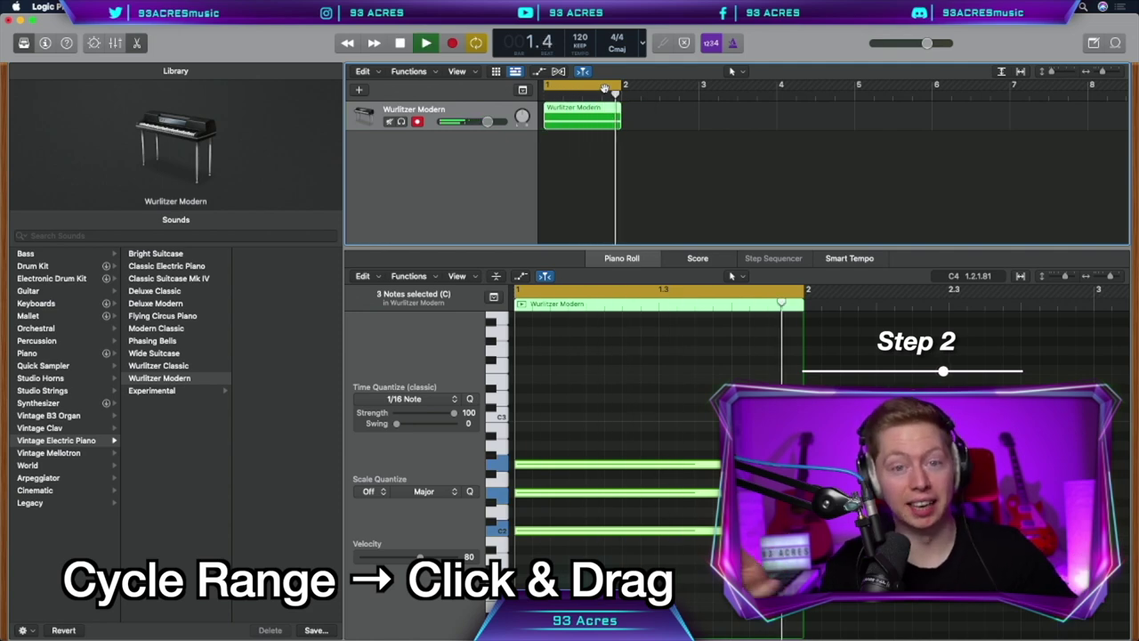
{"action": "key", "text": "space"}
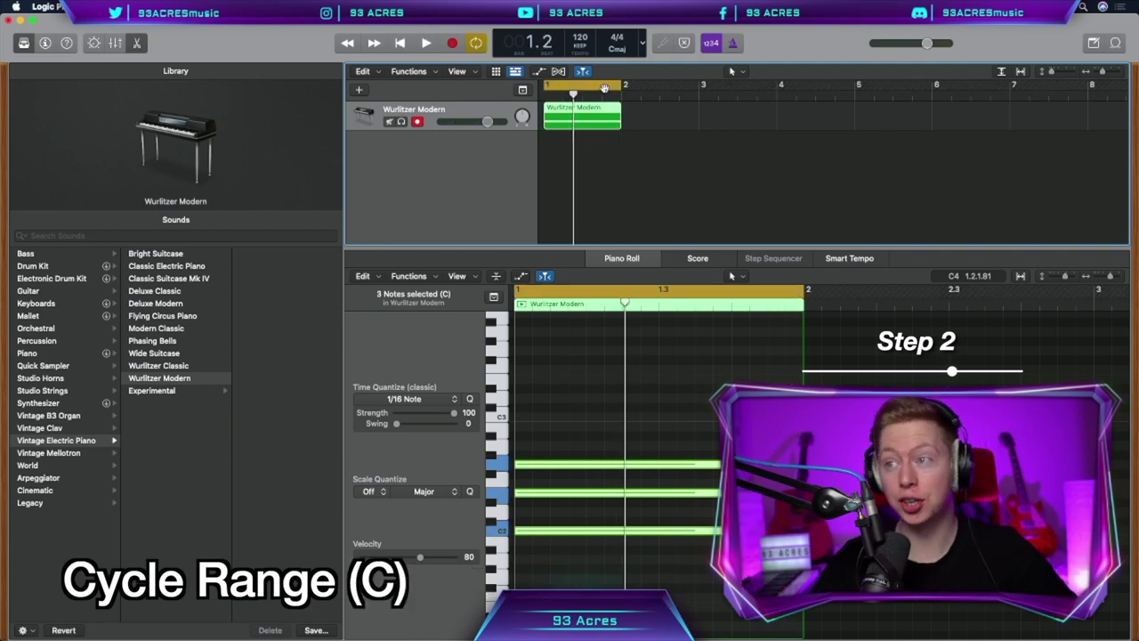
{"action": "left_click_drag", "start_coordinate": [621, 86], "coordinate": [794, 87]}
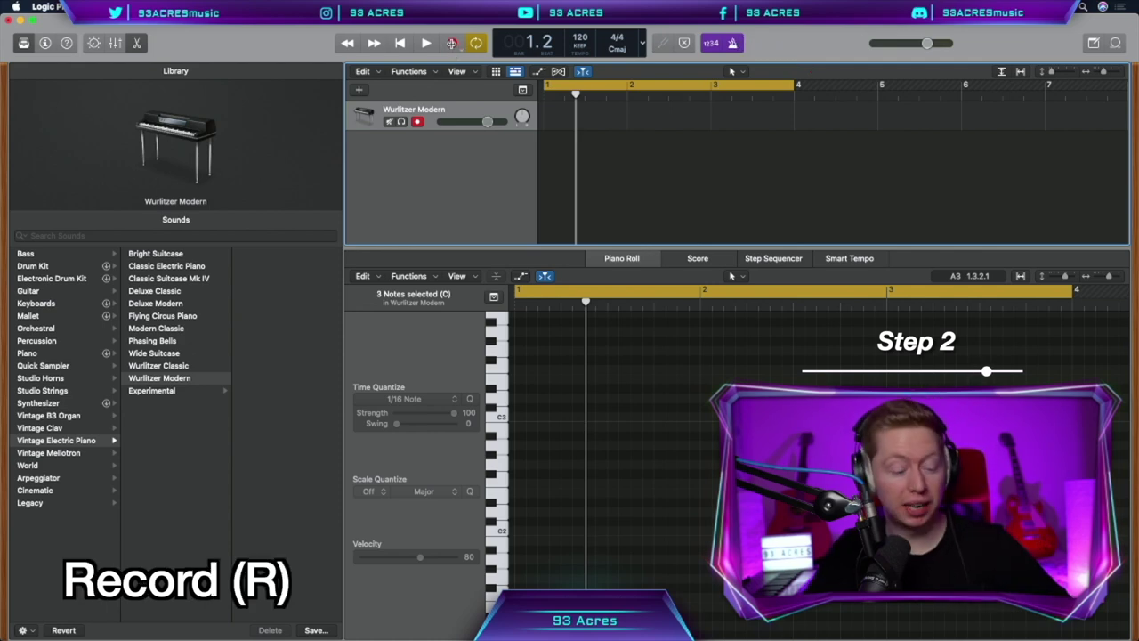
Record over the cycle, quantize the notes to 1/16, and lower quantize strength to 45
{"action": "left_click", "coordinate": [452, 44]}
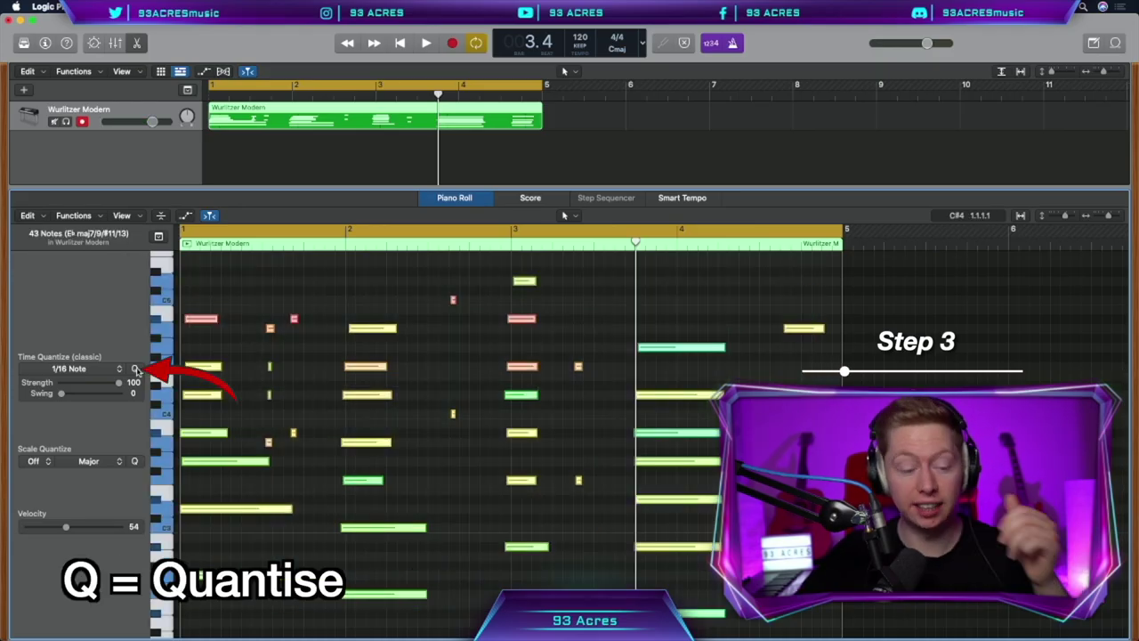
{"action": "left_click", "coordinate": [136, 368]}
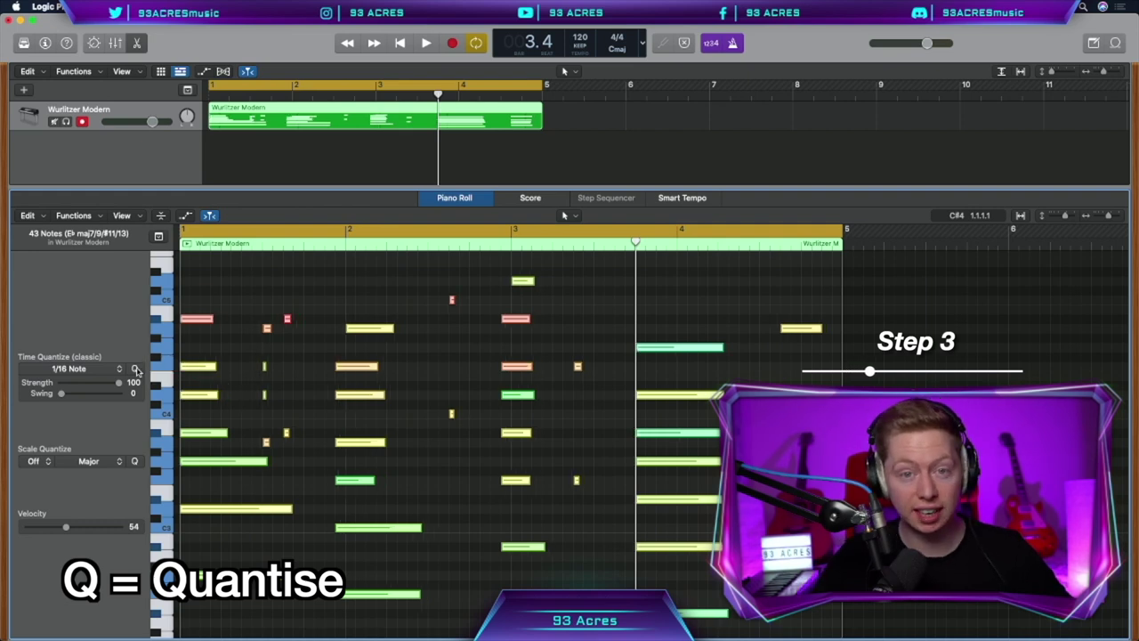
{"action": "left_click_drag", "start_coordinate": [119, 383], "coordinate": [69, 386]}
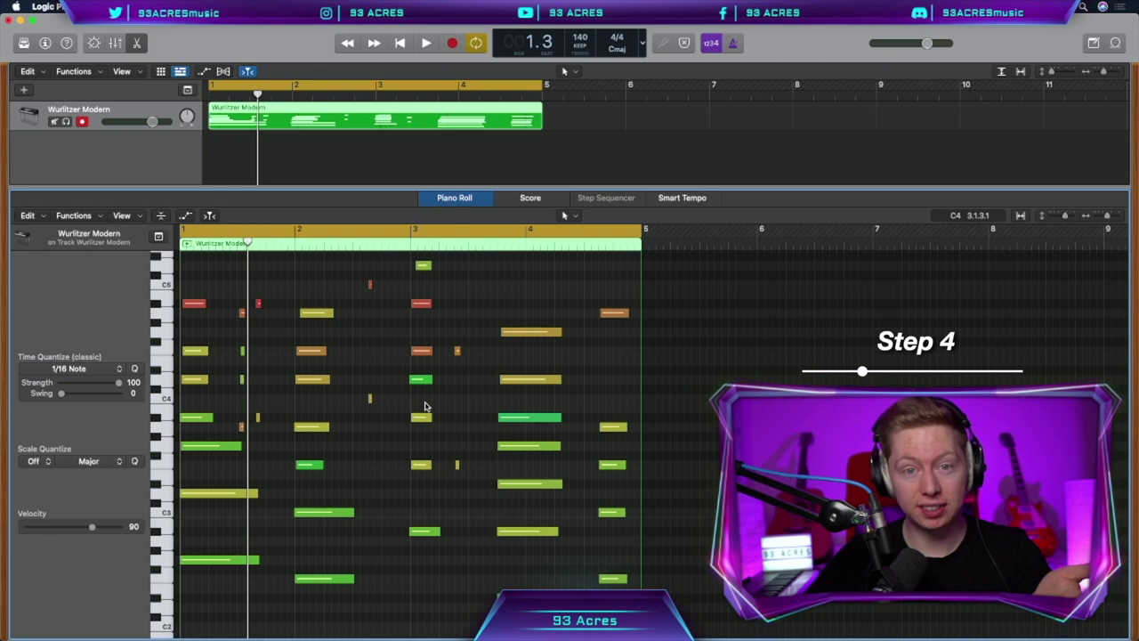
Close the Piano Roll, add another Software Instrument track, and open its instrument plug-in list in the Inspector
{"action": "key", "text": "p"}
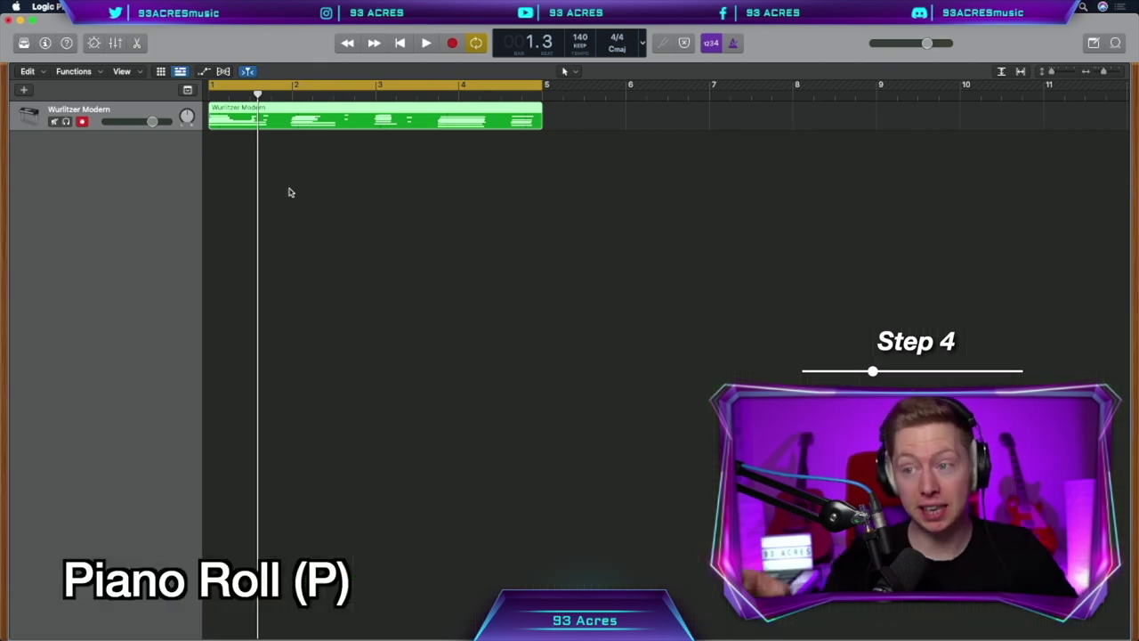
{"action": "left_click", "coordinate": [26, 92]}
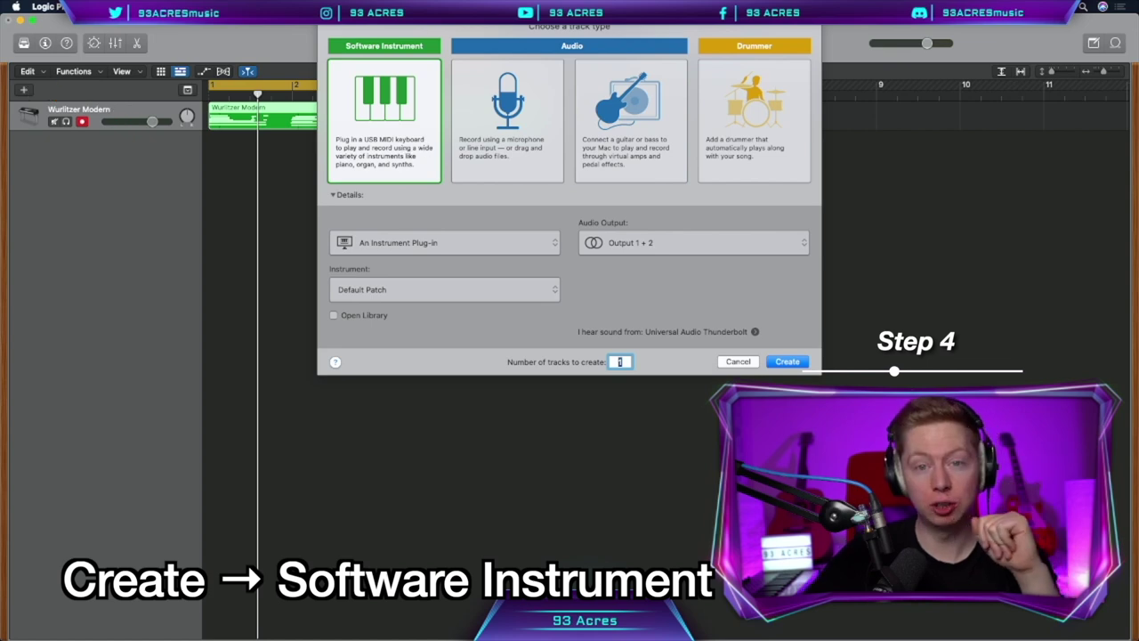
{"action": "key", "text": "Return"}
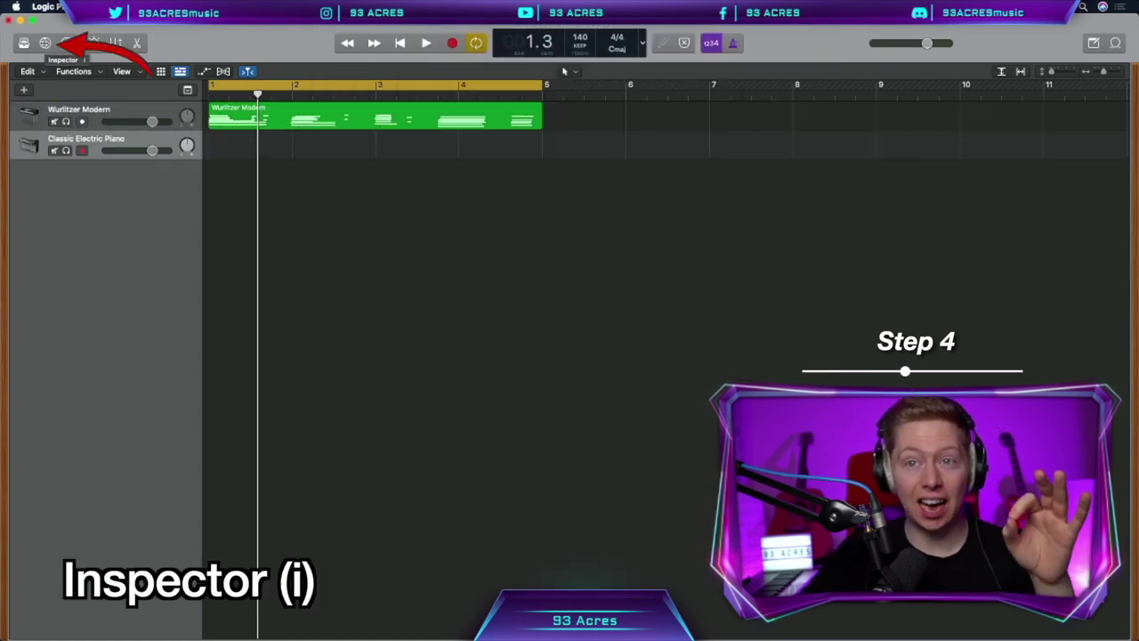
{"action": "left_click", "coordinate": [45, 43]}
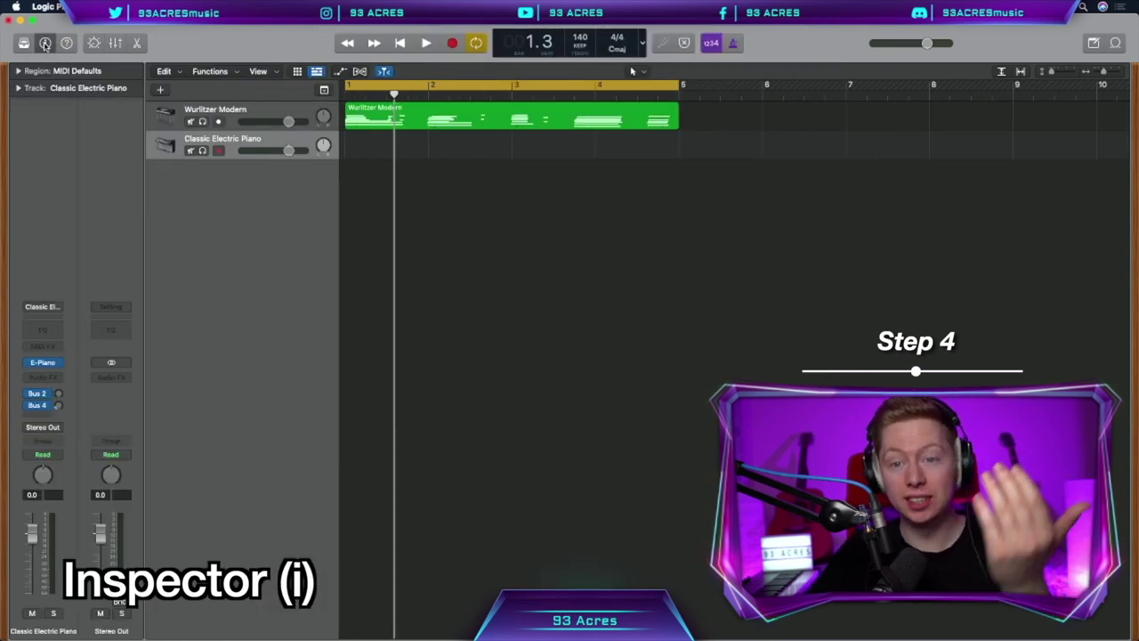
{"action": "left_click", "coordinate": [59, 364]}
{"action": "mouse_move", "coordinate": [134, 374]}
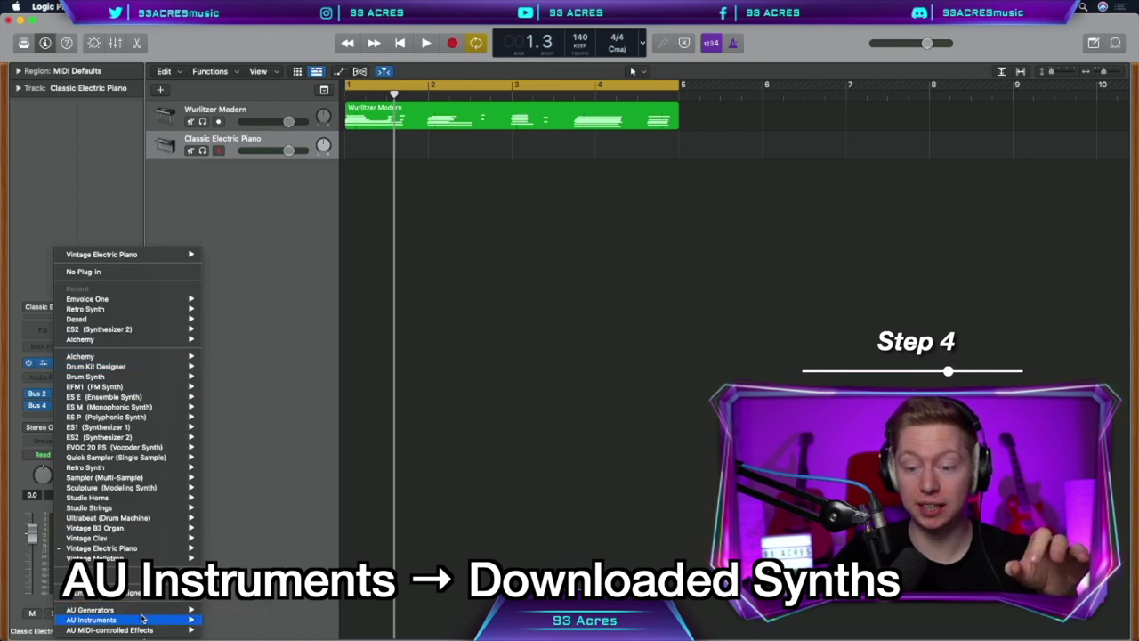
Load Alchemy with the Hard Semi Acoustic bass preset and record a bass part
{"action": "mouse_move", "coordinate": [142, 620]}
{"action": "mouse_move", "coordinate": [162, 431]}
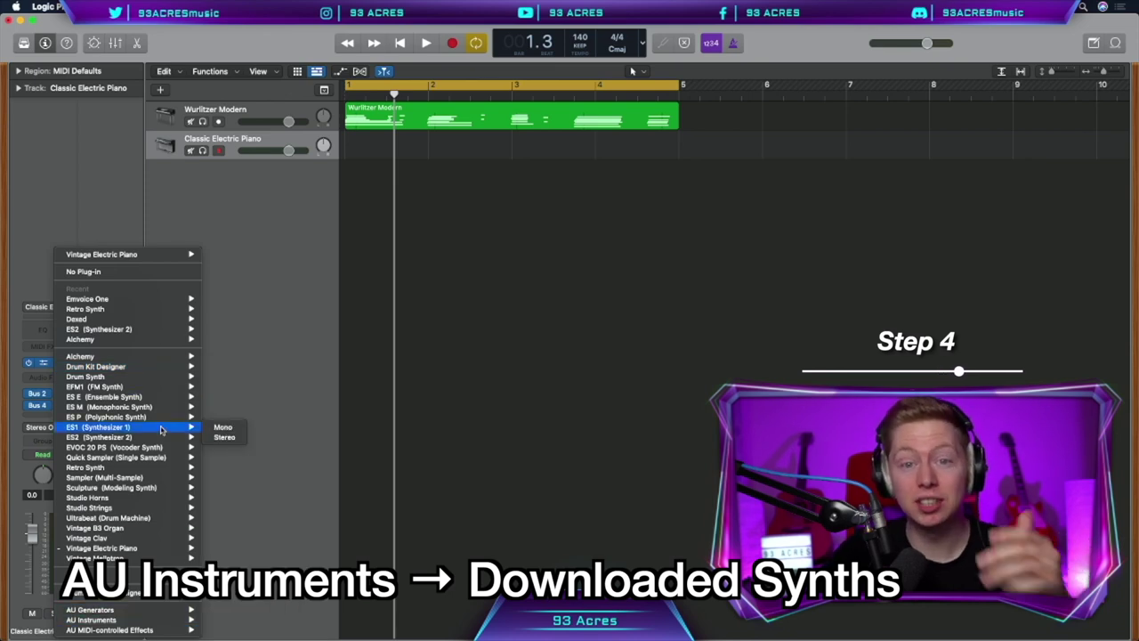
{"action": "mouse_move", "coordinate": [171, 358]}
{"action": "left_click", "coordinate": [222, 358]}
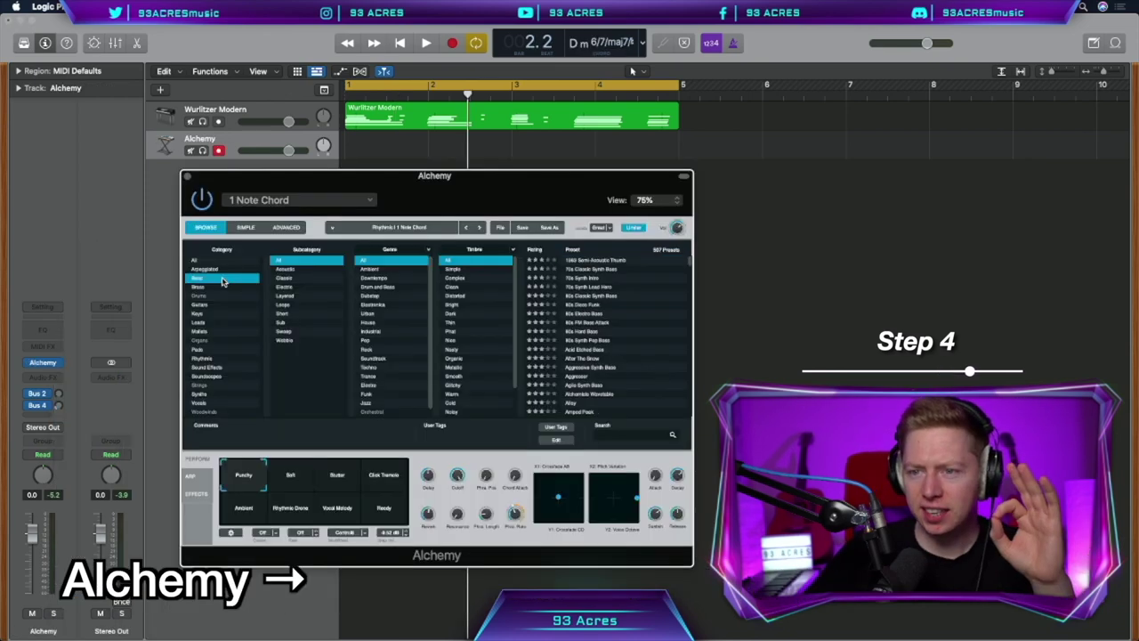
{"action": "left_click", "coordinate": [616, 315]}
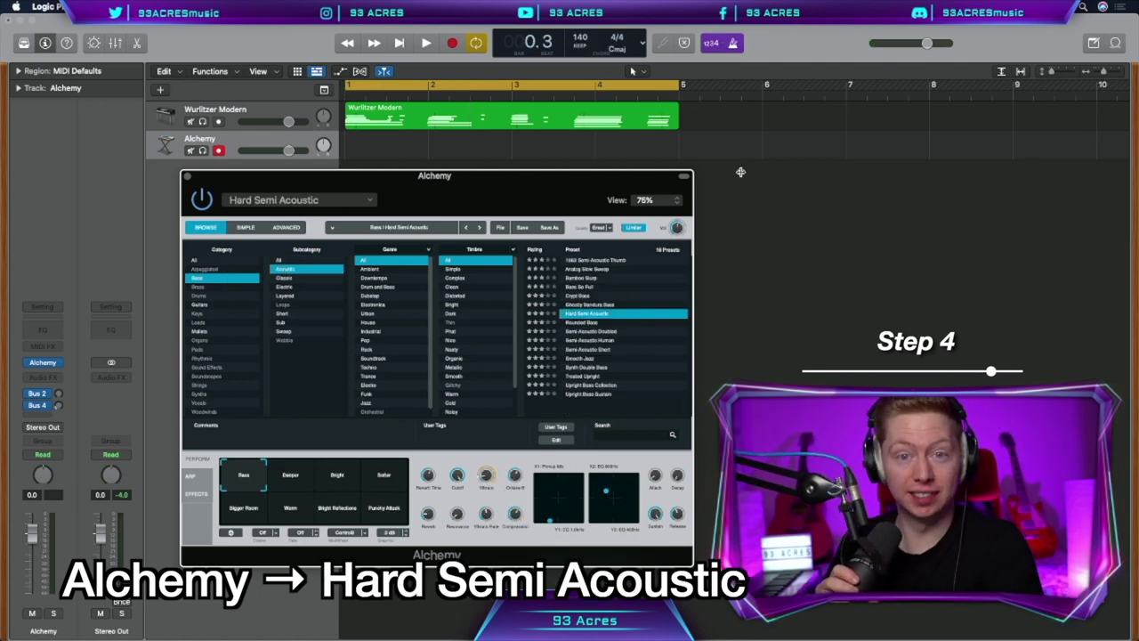
{"action": "key", "text": "r"}
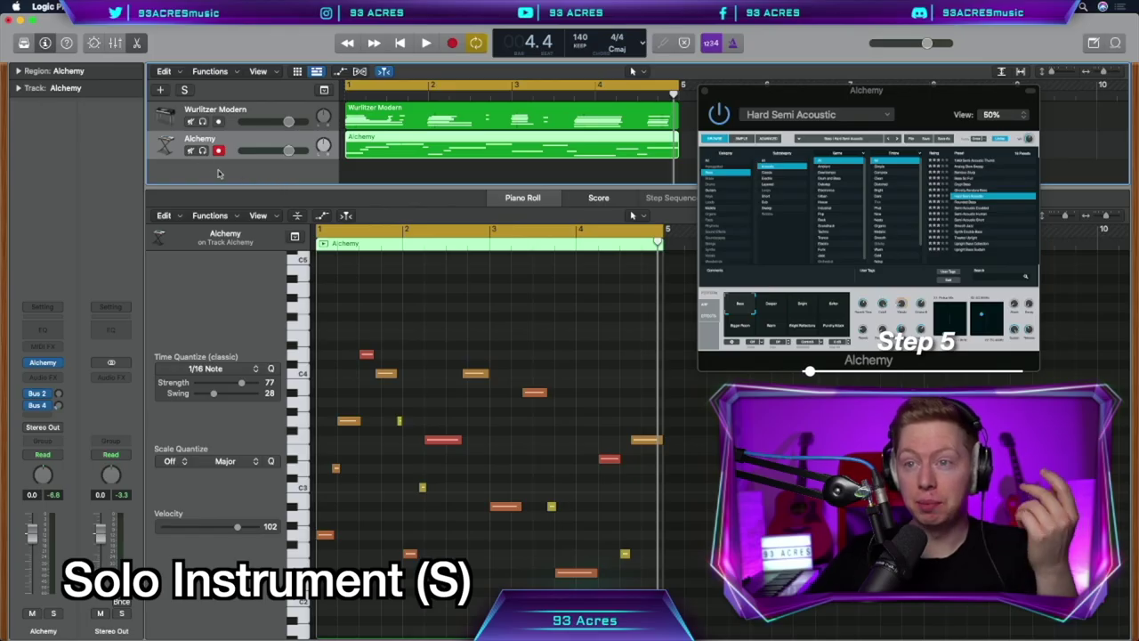
Play the Alchemy track soloed, then unsolo, mute and unmute it, and stop playback
{"action": "left_click", "coordinate": [203, 152]}
{"action": "key", "text": "space"}
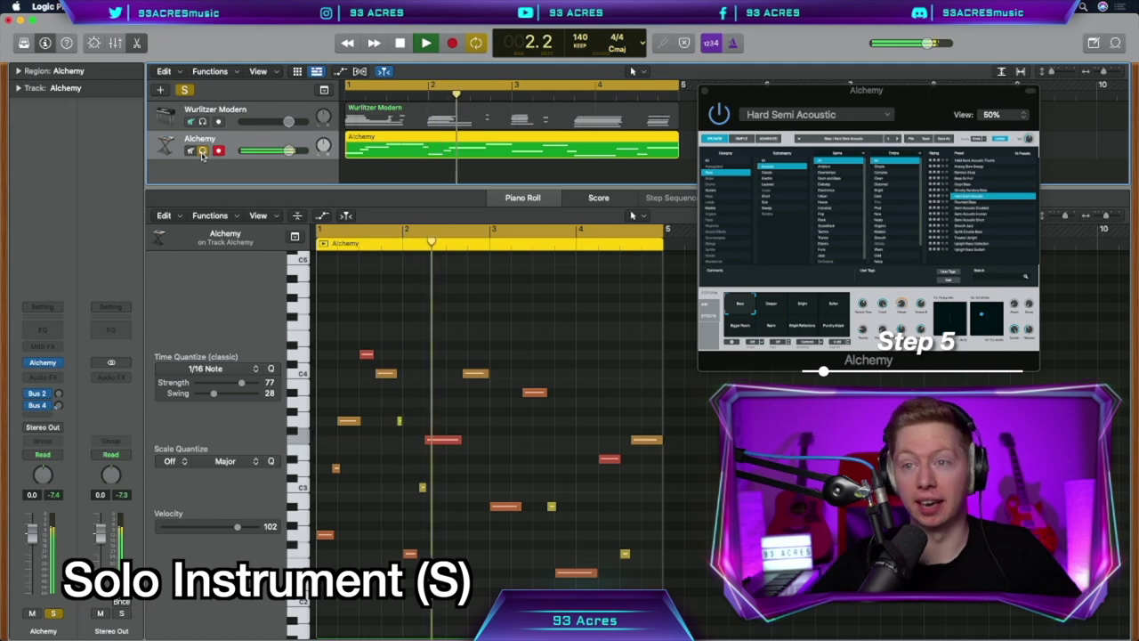
{"action": "left_click", "coordinate": [203, 151]}
{"action": "left_click", "coordinate": [189, 151]}
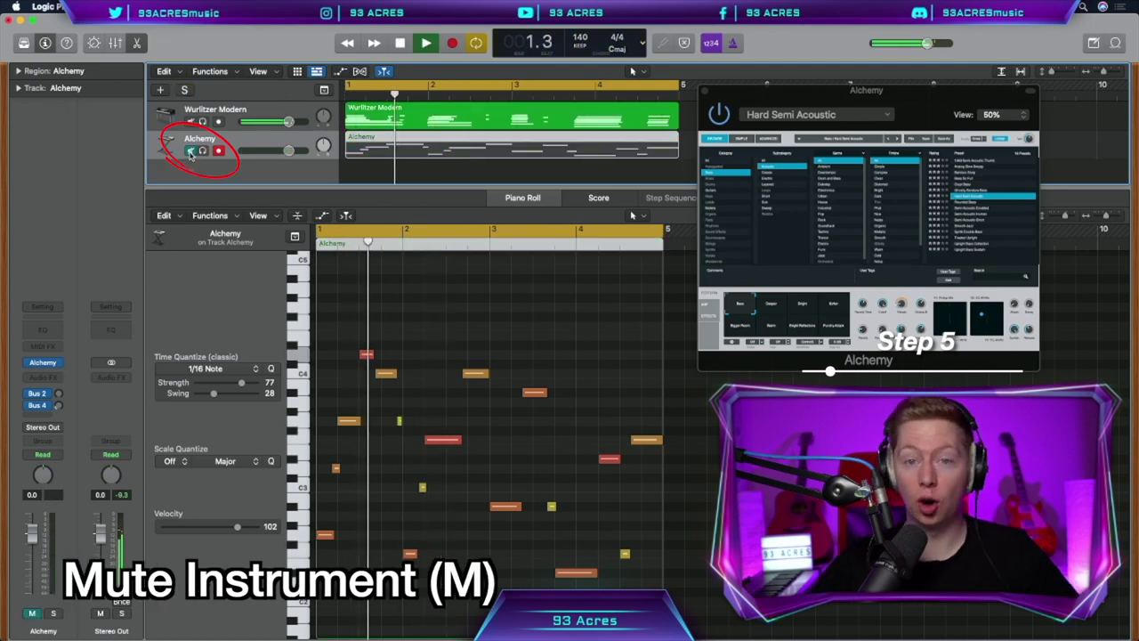
{"action": "left_click", "coordinate": [190, 152]}
{"action": "key", "text": "space"}
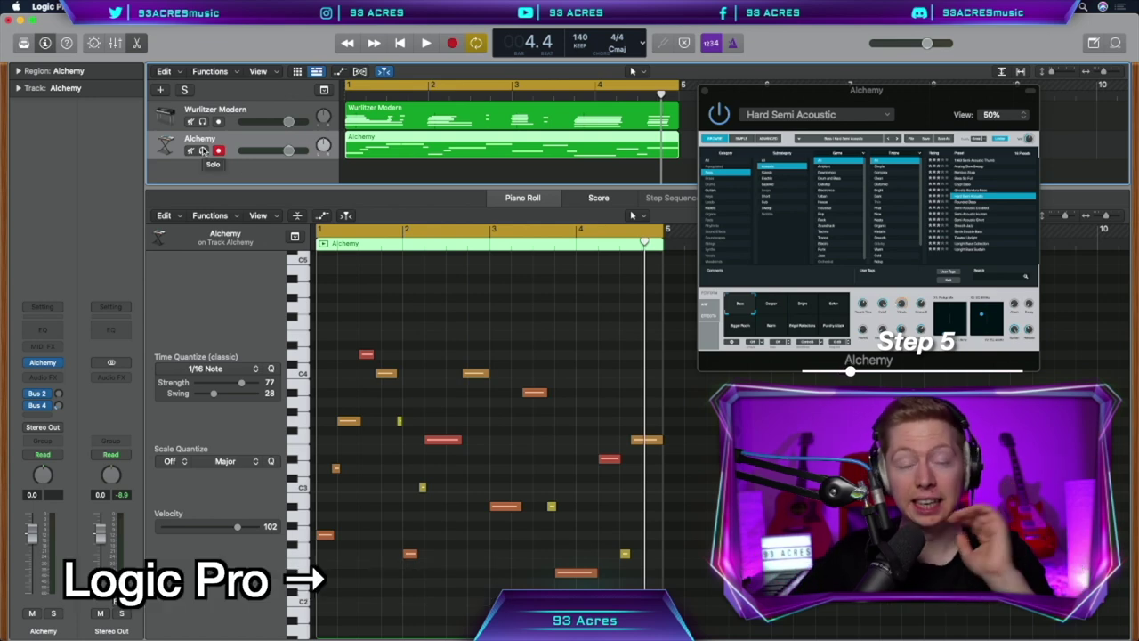
Enable Show Advanced Tools in the Advanced preferences and close Preferences
{"action": "left_click", "coordinate": [35, 7]}
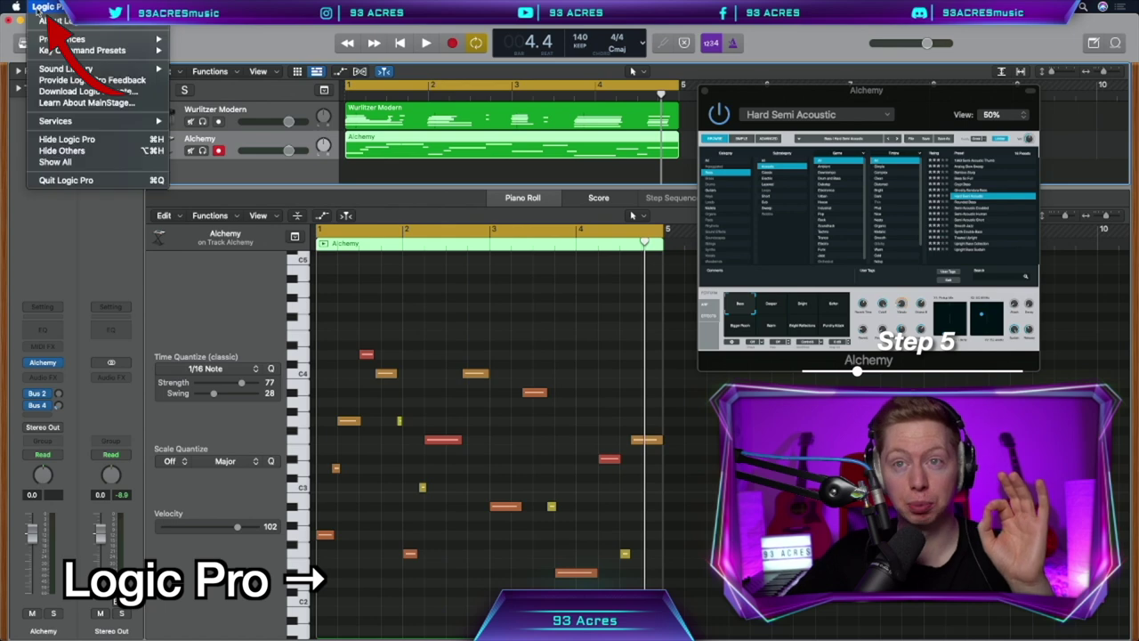
{"action": "mouse_move", "coordinate": [111, 41]}
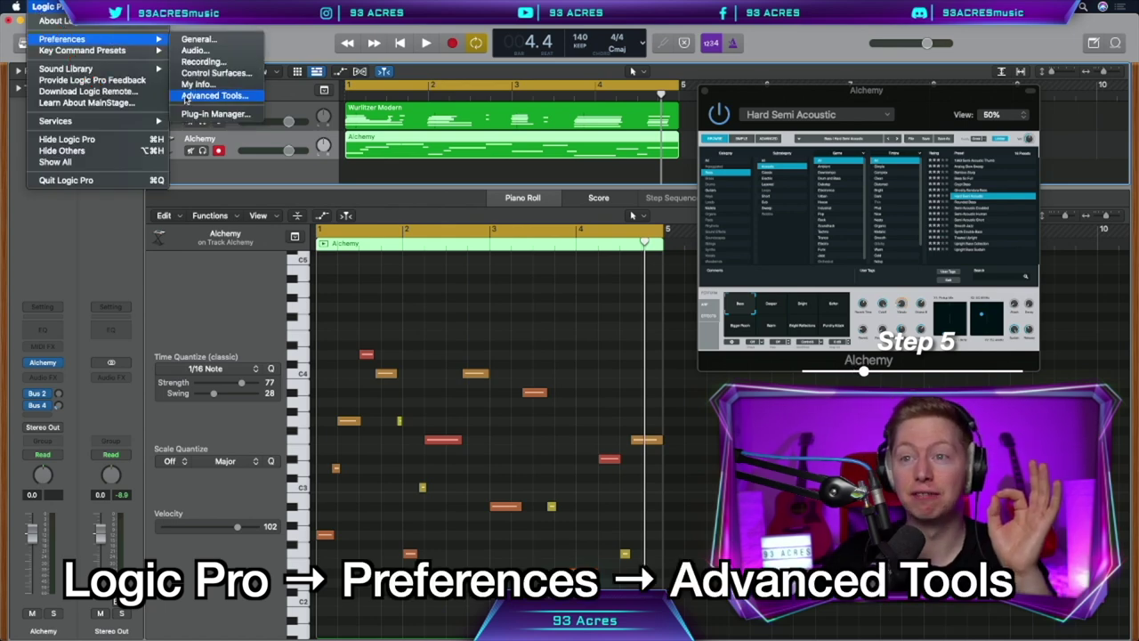
{"action": "left_click", "coordinate": [214, 95]}
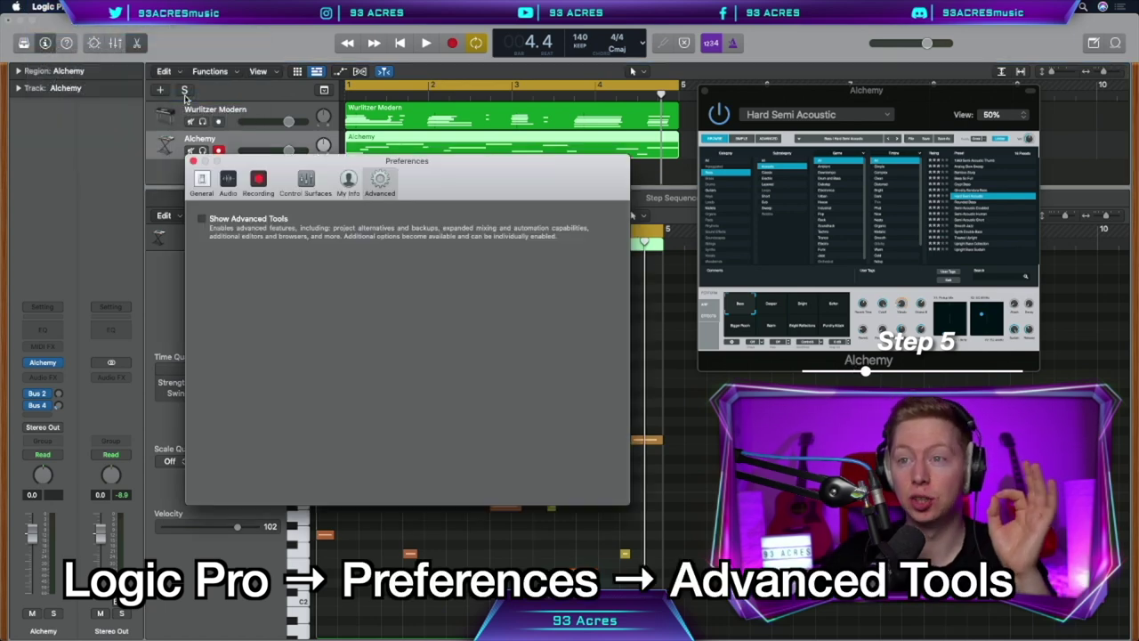
{"action": "left_click", "coordinate": [202, 218]}
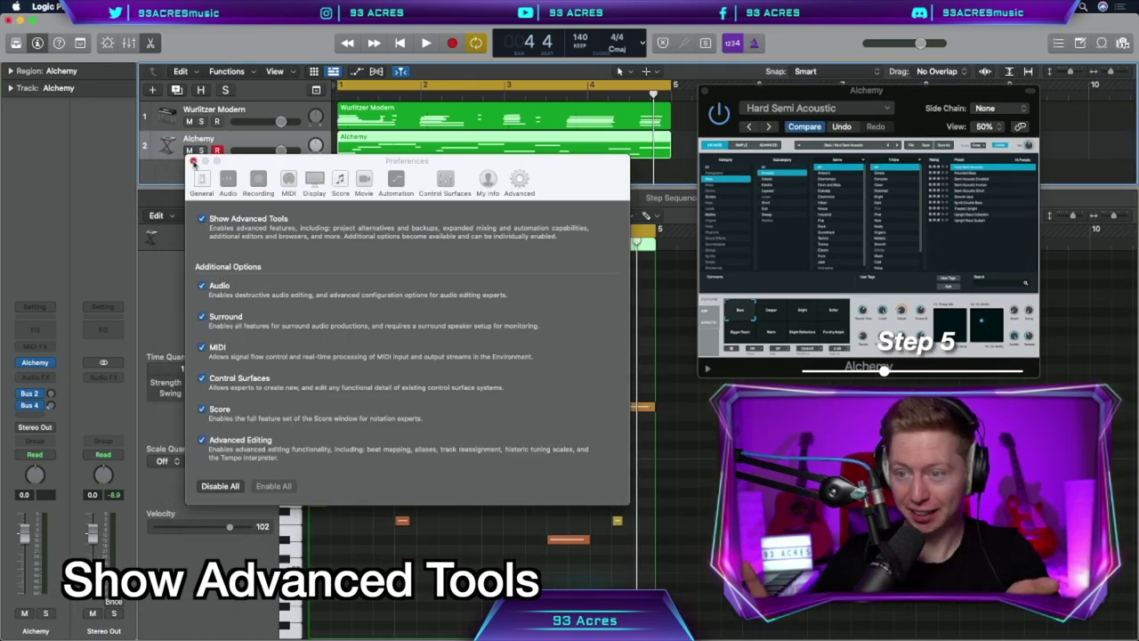
{"action": "left_click", "coordinate": [193, 162]}
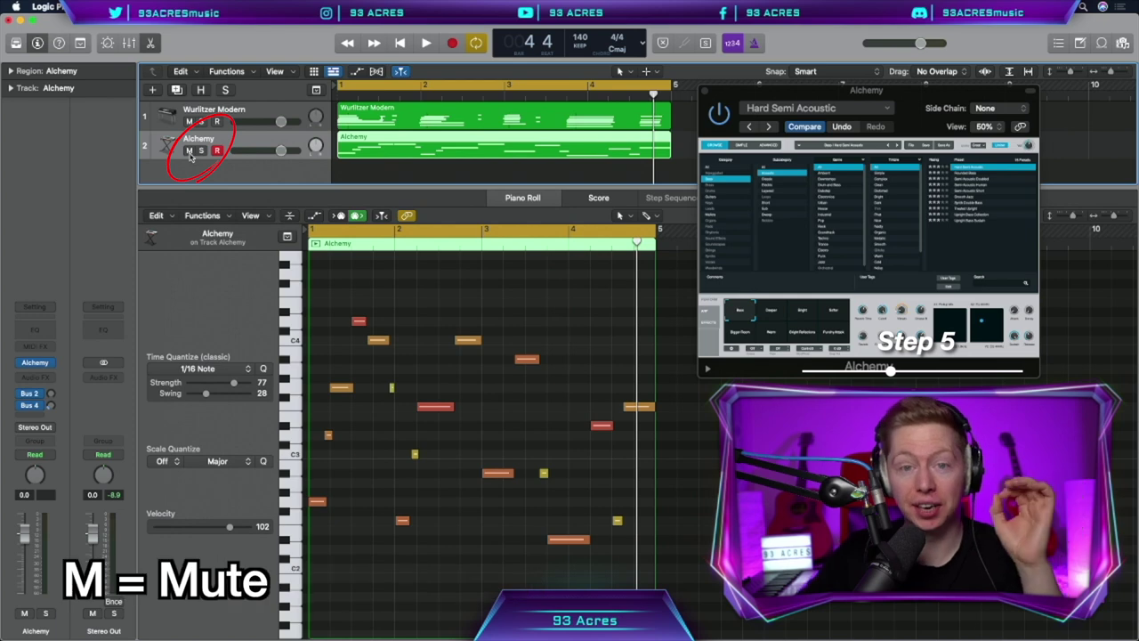
Toggle mute and solo on the Alchemy track, leaving both off
{"action": "left_click", "coordinate": [188, 151]}
{"action": "left_click", "coordinate": [189, 150]}
{"action": "left_click", "coordinate": [201, 150]}
{"action": "left_click", "coordinate": [201, 151]}
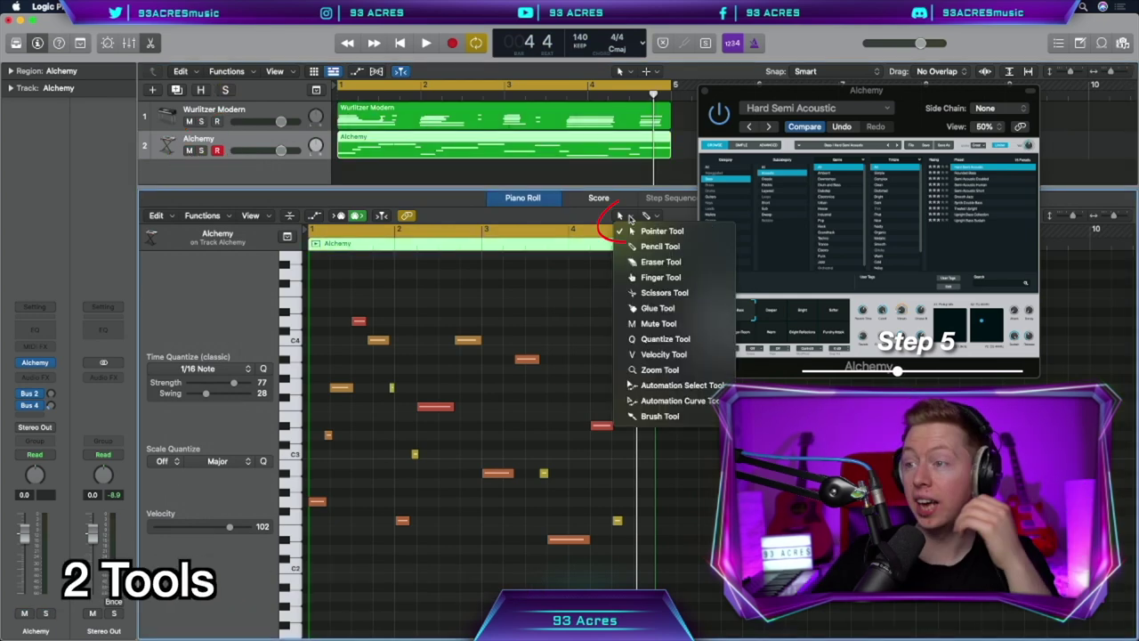
Inspect the Piano Roll and track-area tool menus, closing each
{"action": "left_click", "coordinate": [638, 218]}
{"action": "left_click", "coordinate": [648, 216]}
{"action": "left_click", "coordinate": [630, 219]}
{"action": "left_click", "coordinate": [620, 71]}
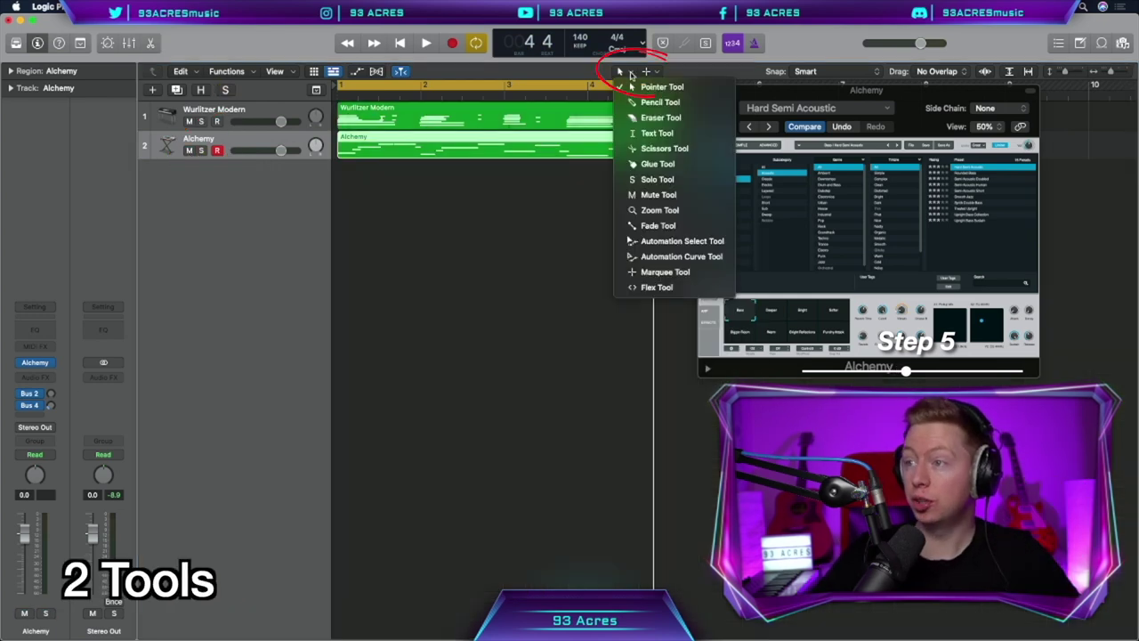
{"action": "left_click", "coordinate": [658, 71]}
{"action": "left_click", "coordinate": [658, 71]}
{"action": "left_click", "coordinate": [658, 71]}
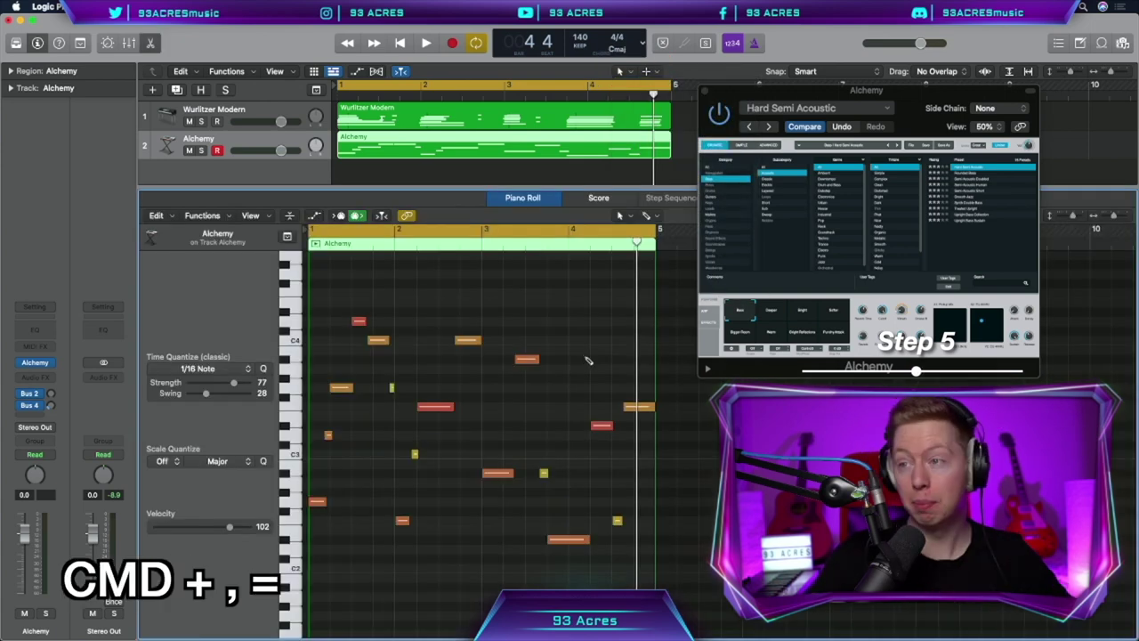
Set Right Mouse Button to Is Assignable to a Tool in General > Editing preferences
{"action": "key", "text": "super+comma"}
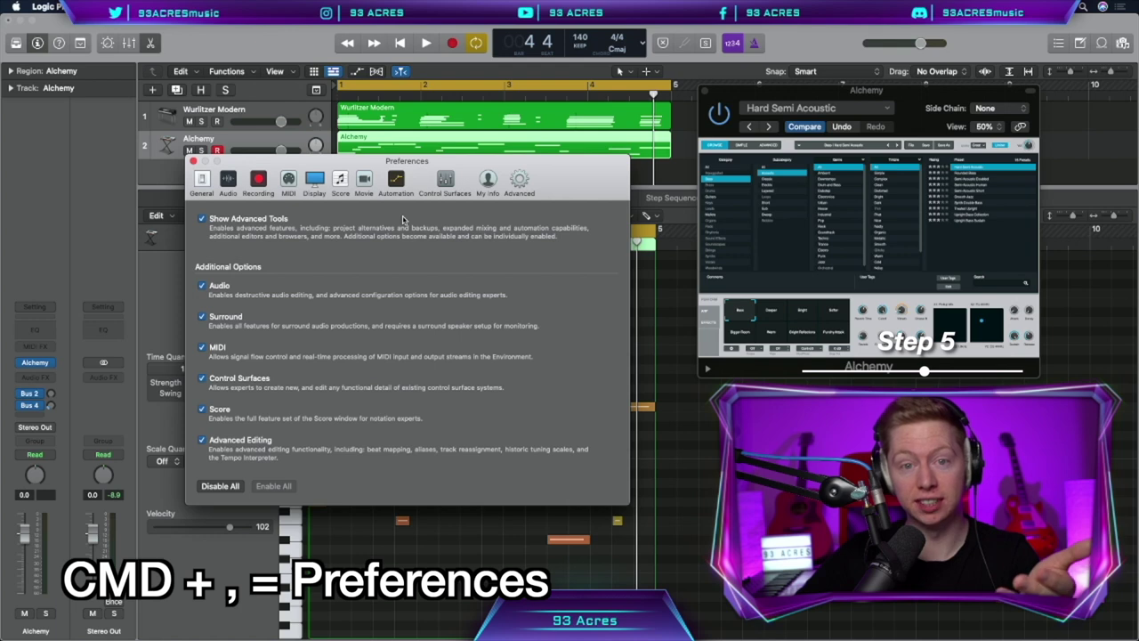
{"action": "left_click", "coordinate": [201, 183]}
{"action": "left_click", "coordinate": [351, 218]}
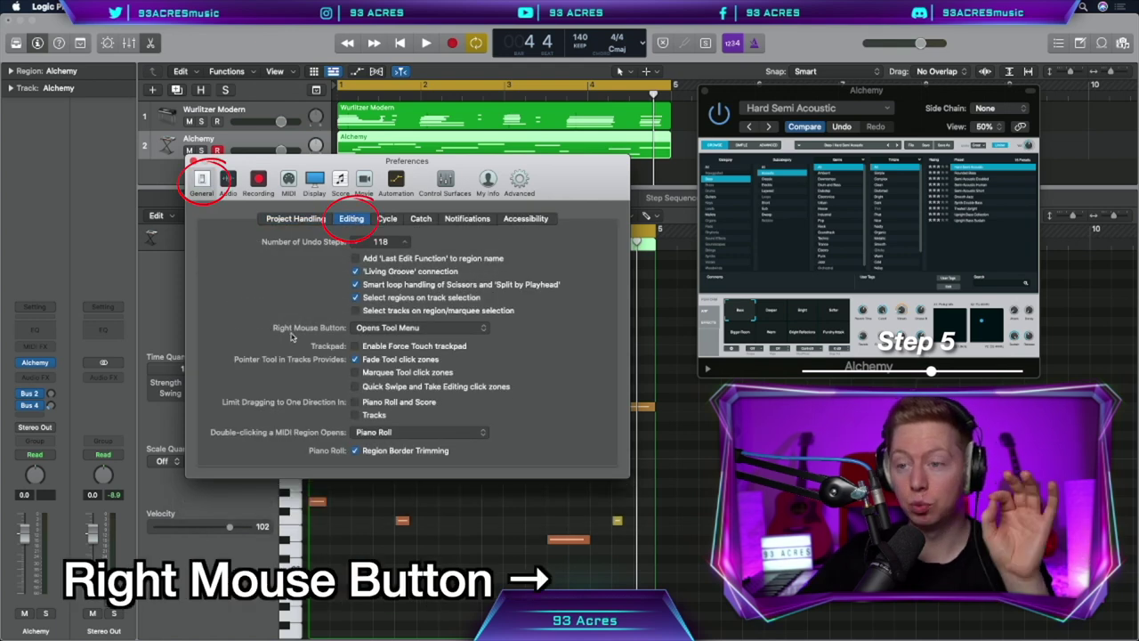
{"action": "left_click", "coordinate": [383, 329]}
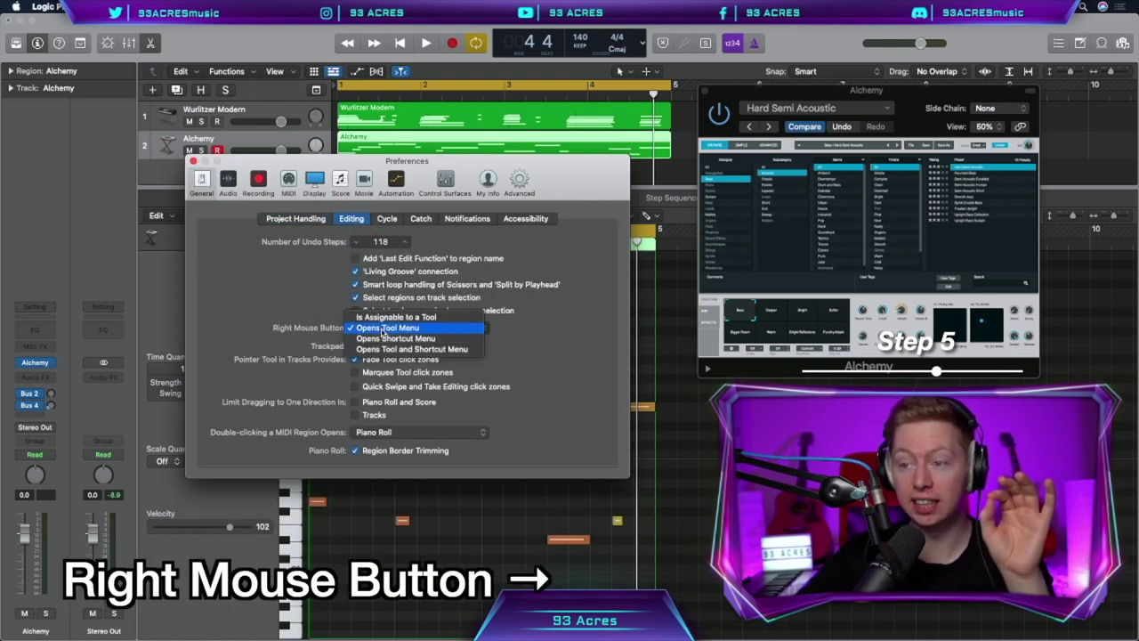
{"action": "left_click", "coordinate": [444, 321]}
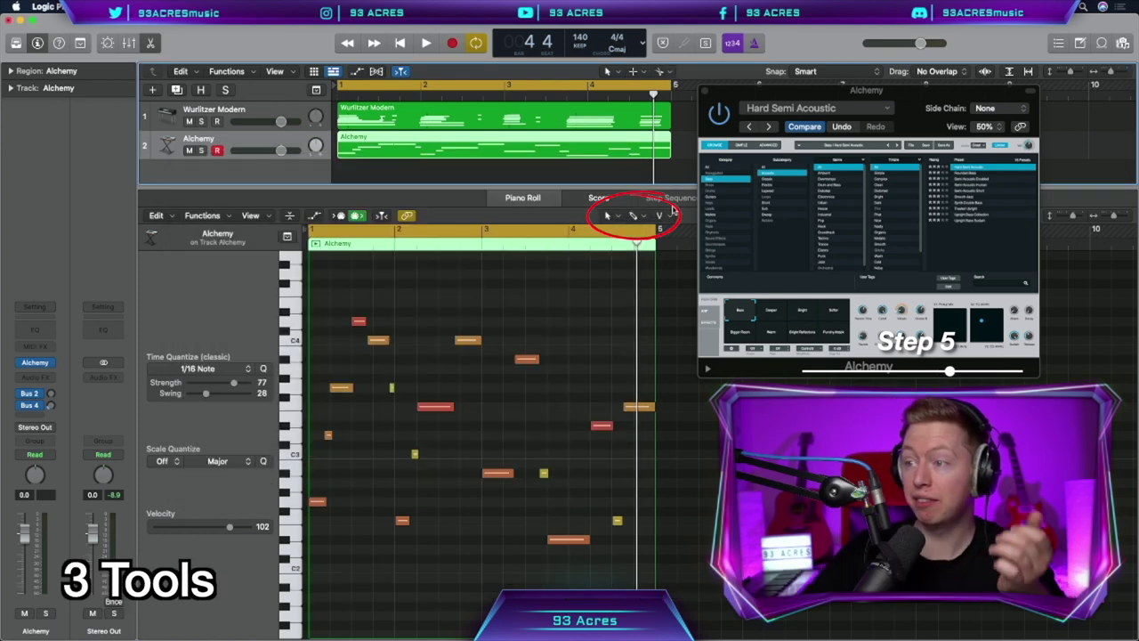
Check the new third tool slot and marquee a range inside the Wurlitzer region
{"action": "left_click", "coordinate": [662, 217]}
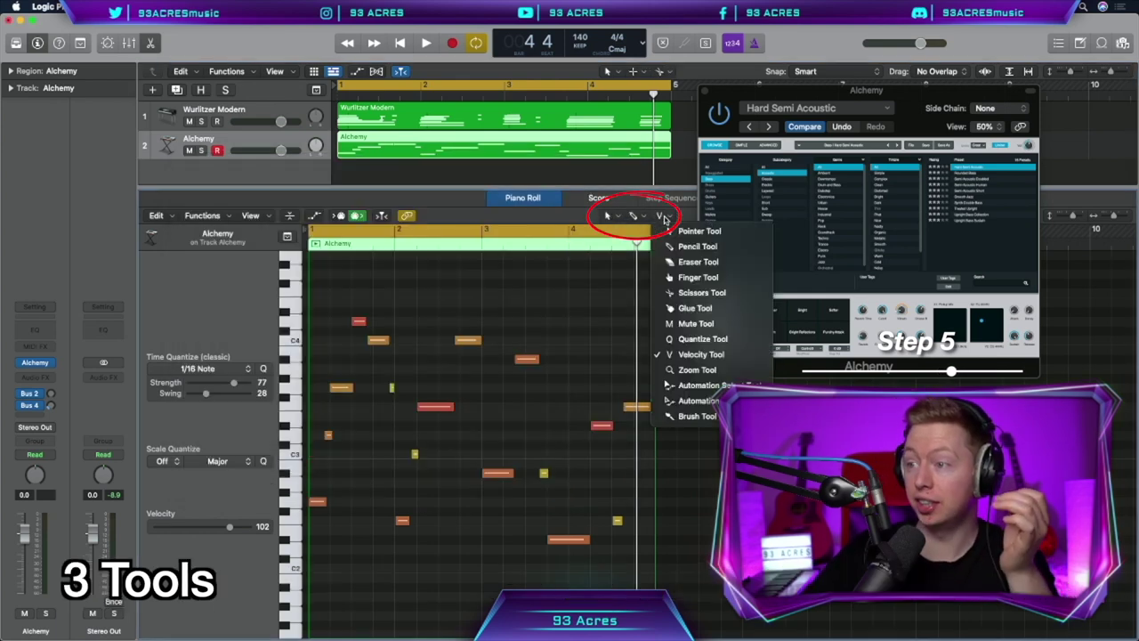
{"action": "left_click", "coordinate": [663, 218]}
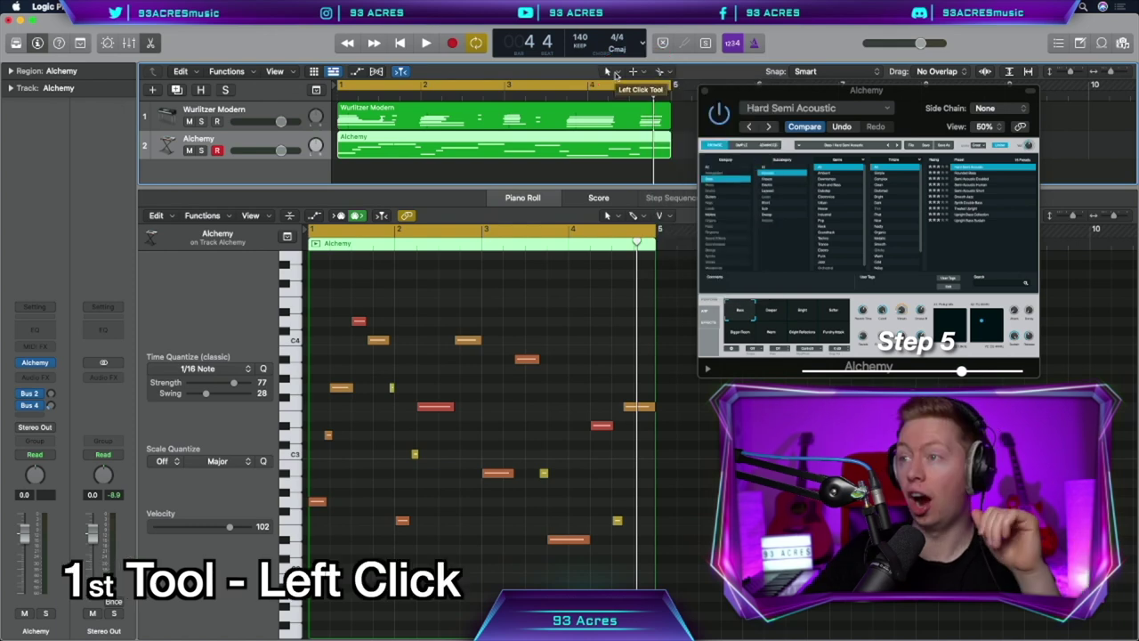
{"action": "left_click", "coordinate": [614, 71]}
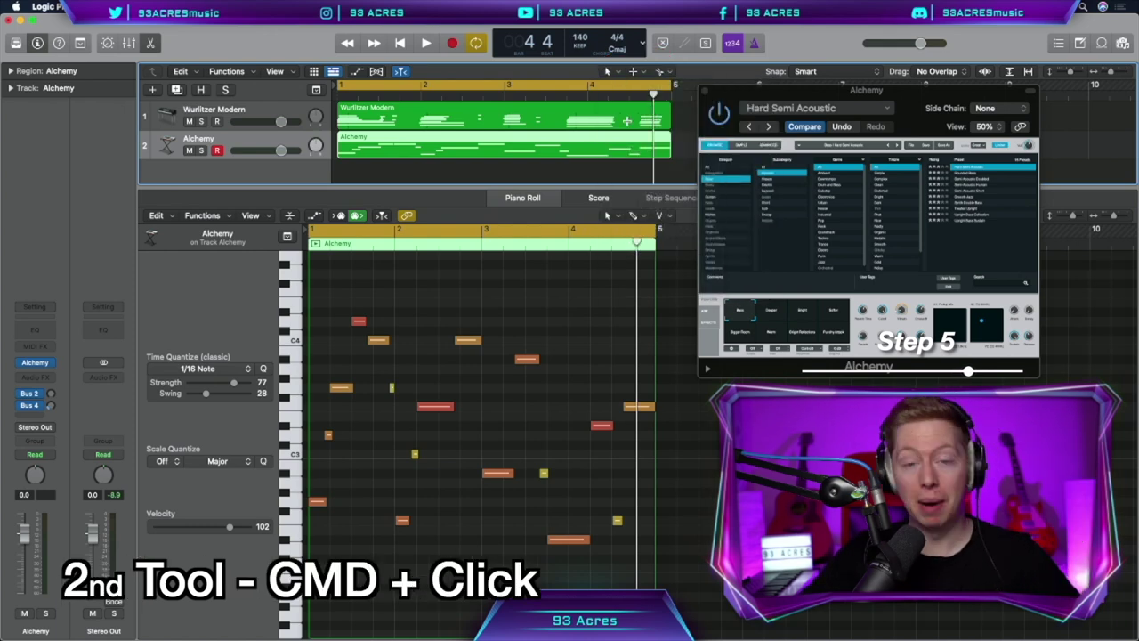
{"action": "left_click_drag", "start_coordinate": [612, 105], "coordinate": [630, 130]}
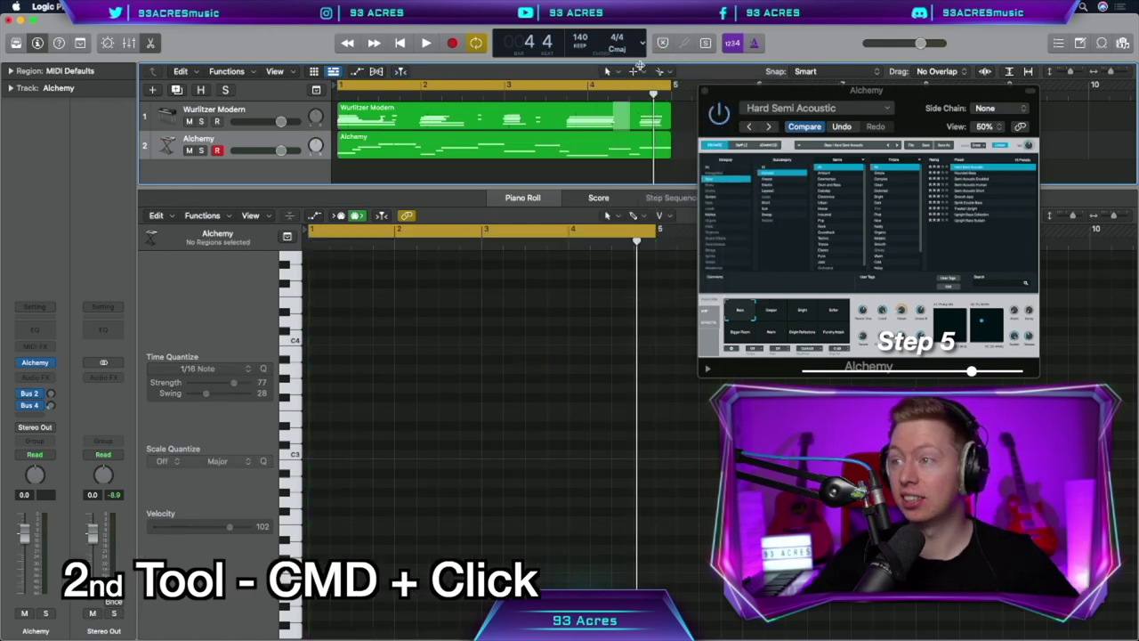
Inspect the second and third track-area tool menus, then open the Editing preferences
{"action": "left_click", "coordinate": [637, 70]}
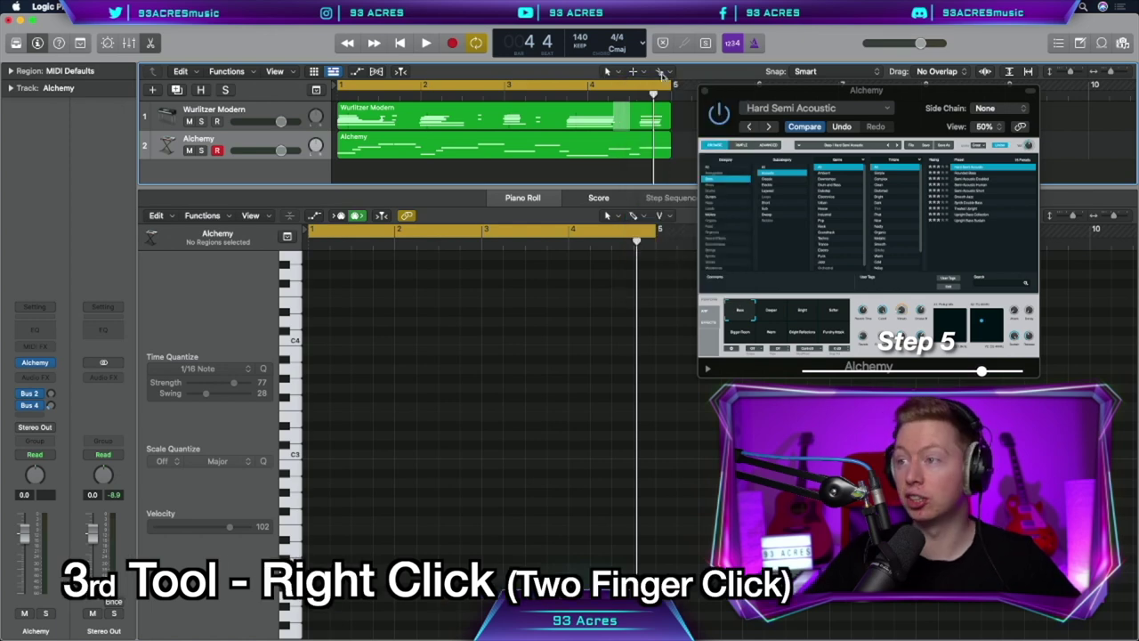
{"action": "left_click", "coordinate": [659, 71]}
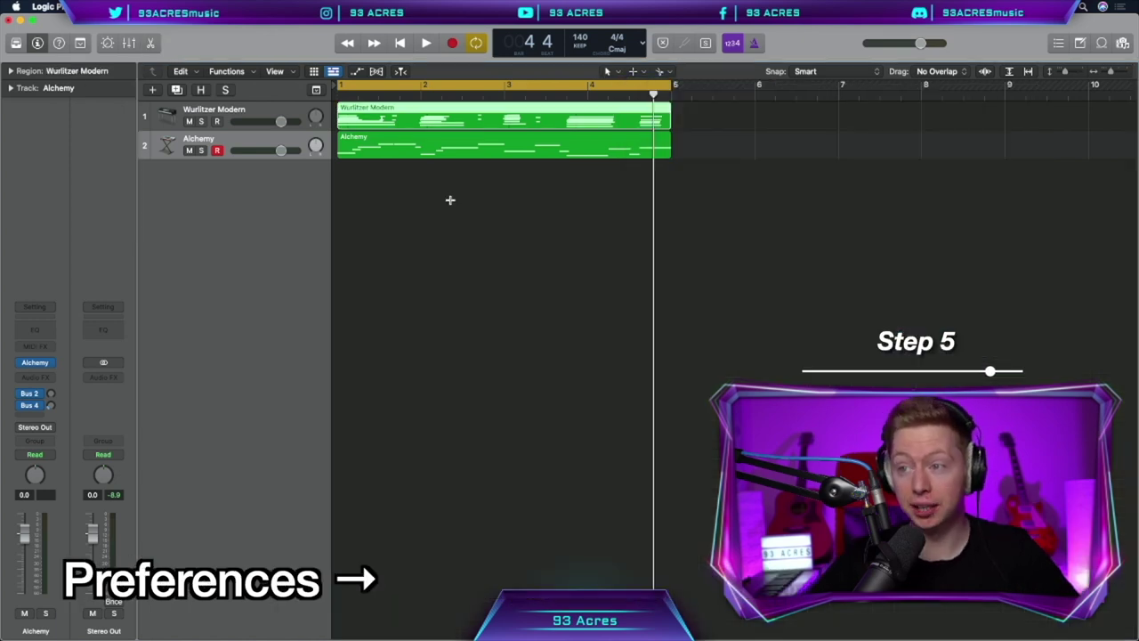
{"action": "key", "text": "super+comma"}
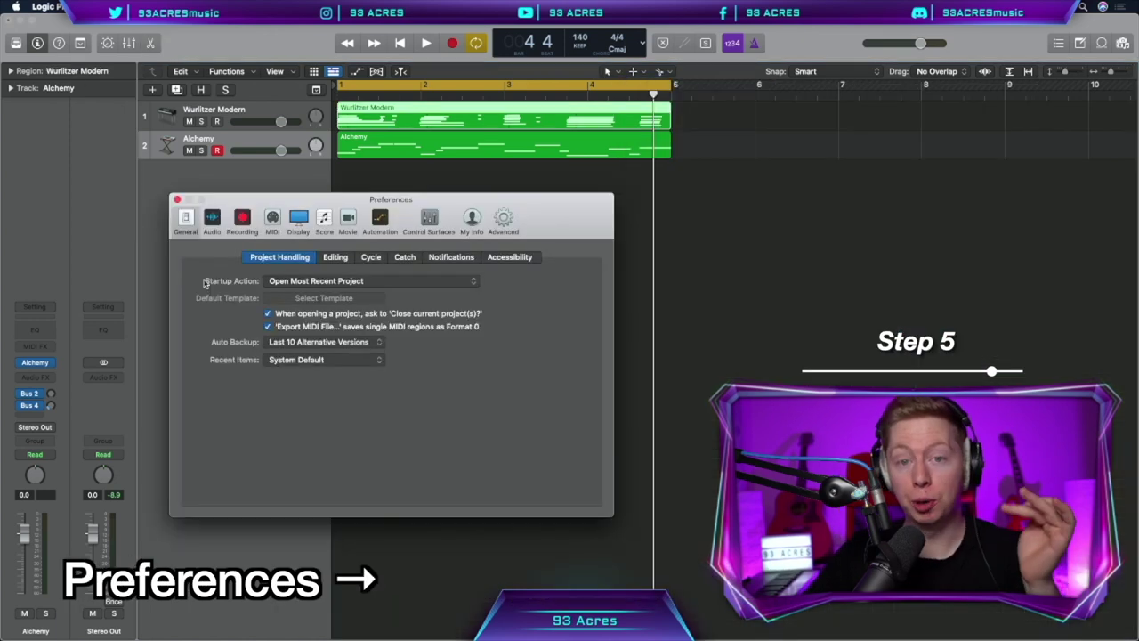
{"action": "left_click", "coordinate": [336, 256]}
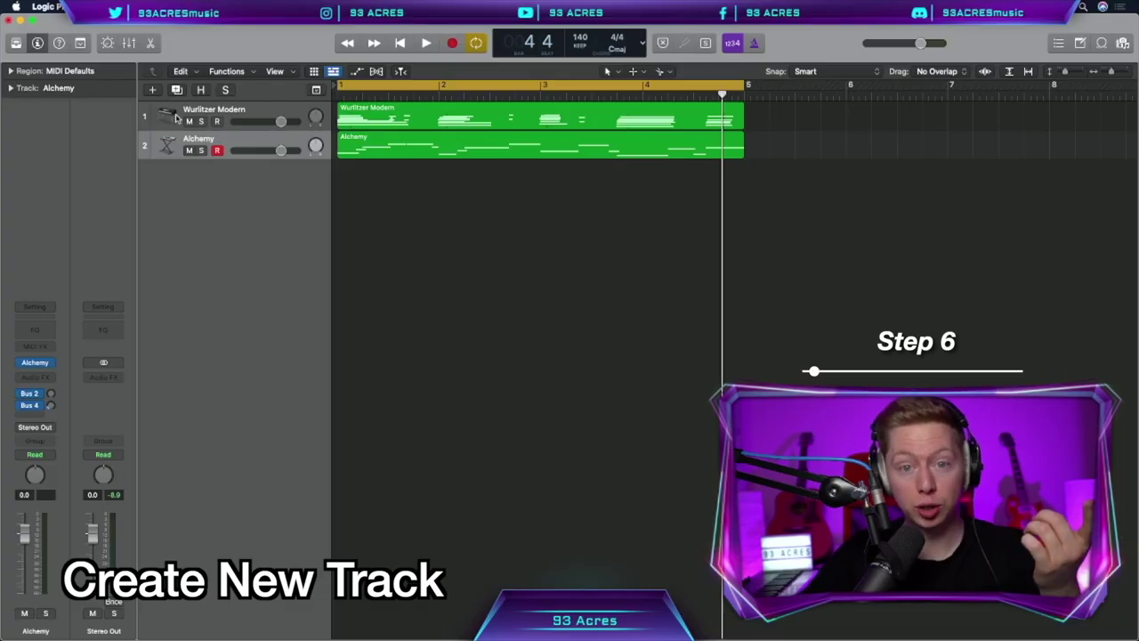
Create a new audio track fed from Input 2 for the Vox Hmm vocal
{"action": "left_click", "coordinate": [153, 91]}
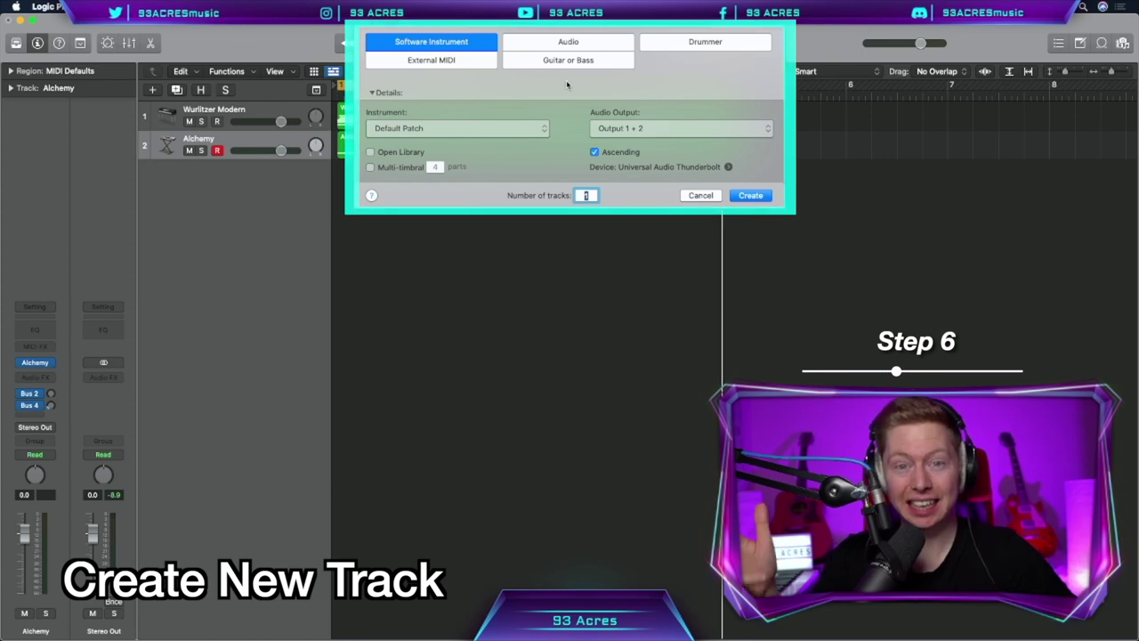
{"action": "left_click", "coordinate": [568, 41]}
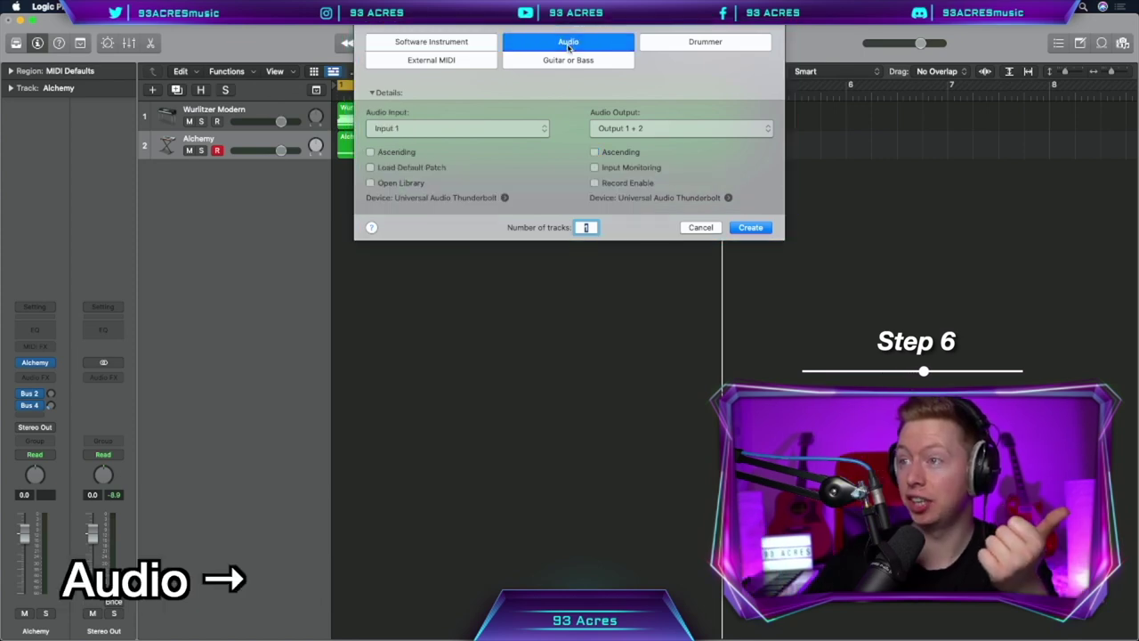
{"action": "left_click", "coordinate": [530, 132]}
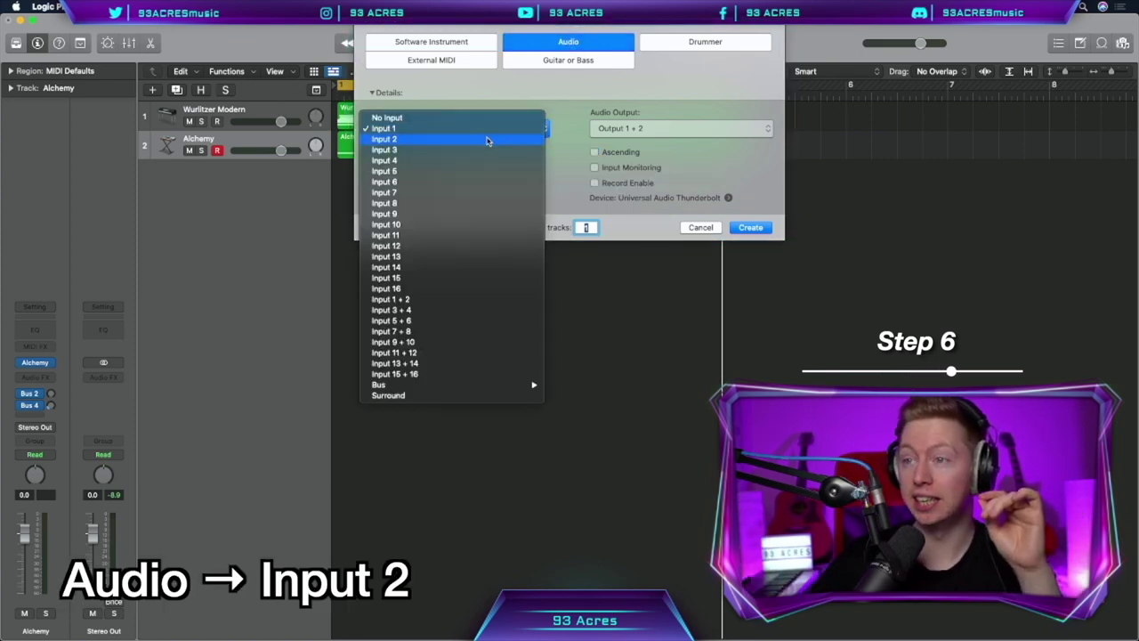
{"action": "left_click", "coordinate": [486, 140]}
{"action": "left_click", "coordinate": [750, 228]}
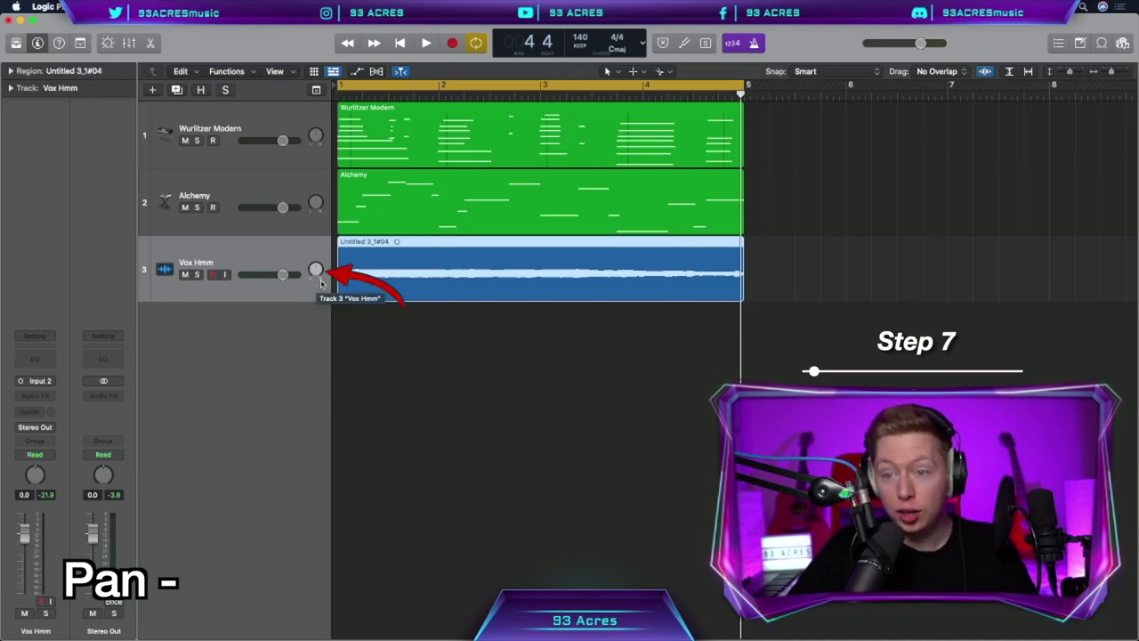
Pan Vox Hmm left, duplicate it panned right, and record a second vocal take
{"action": "left_click_drag", "start_coordinate": [316, 270], "coordinate": [316, 283]}
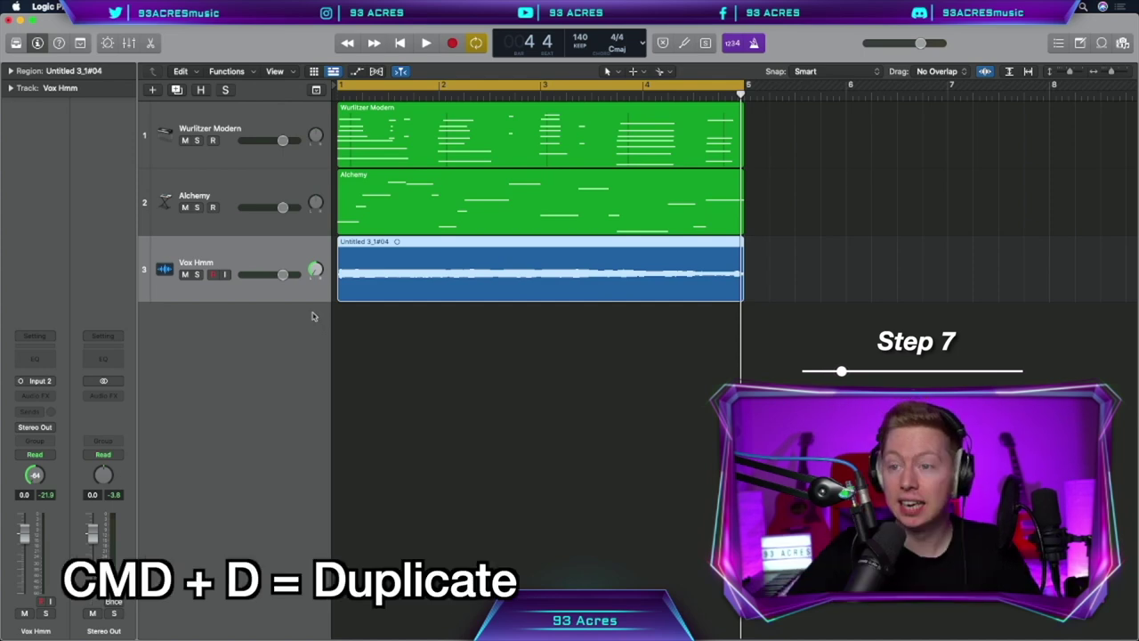
{"action": "key", "text": "super+d"}
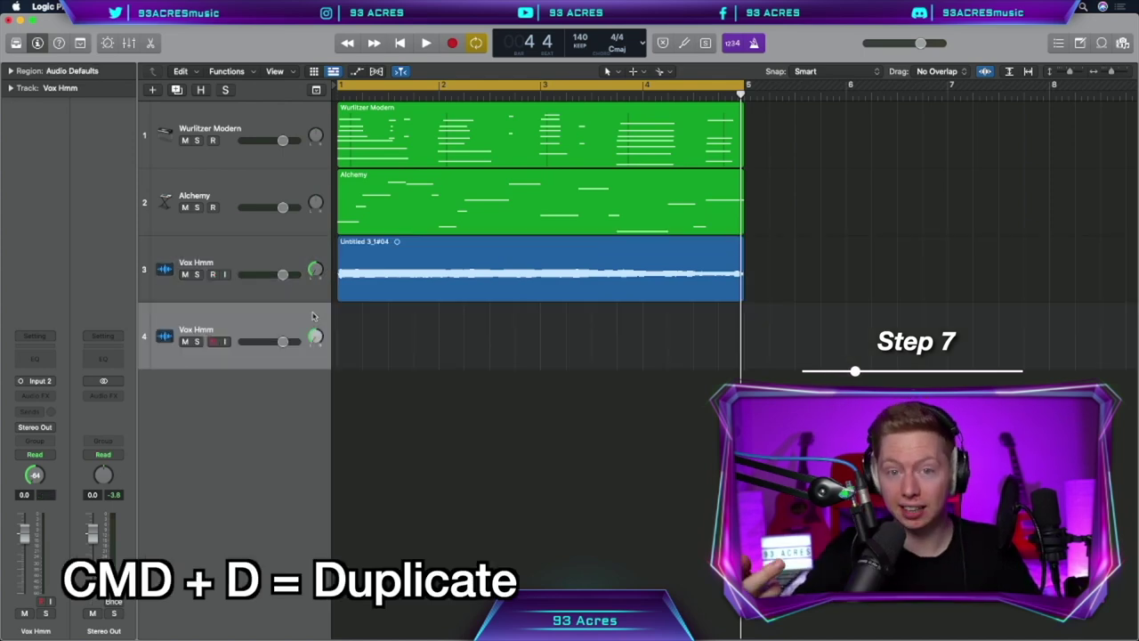
{"action": "left_click_drag", "start_coordinate": [316, 341], "coordinate": [316, 336]}
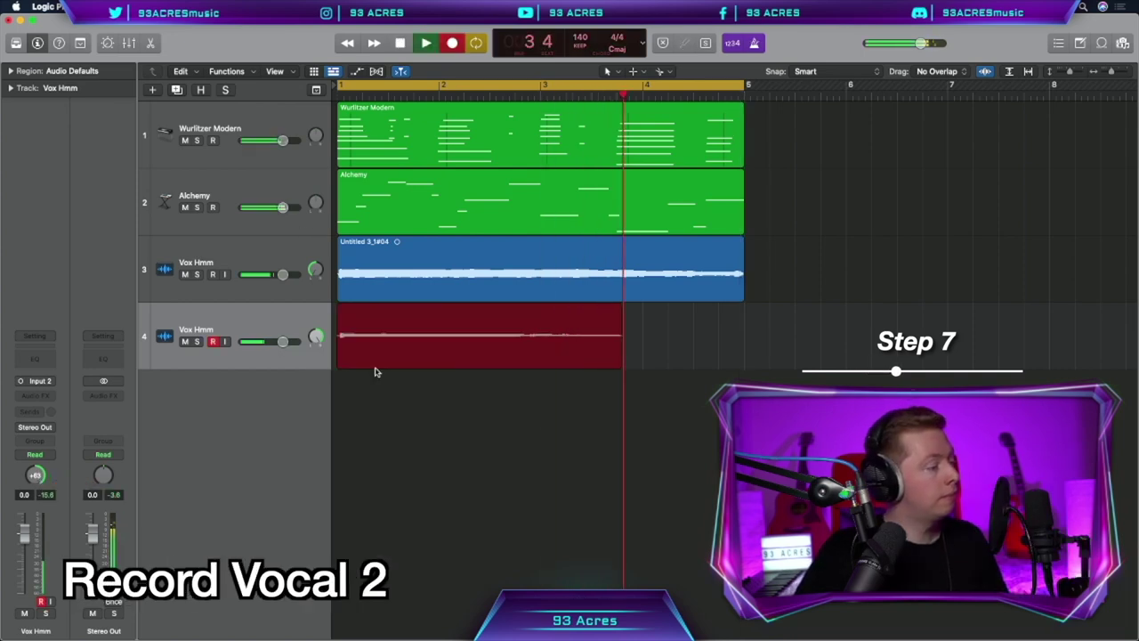
{"action": "key", "text": "space"}
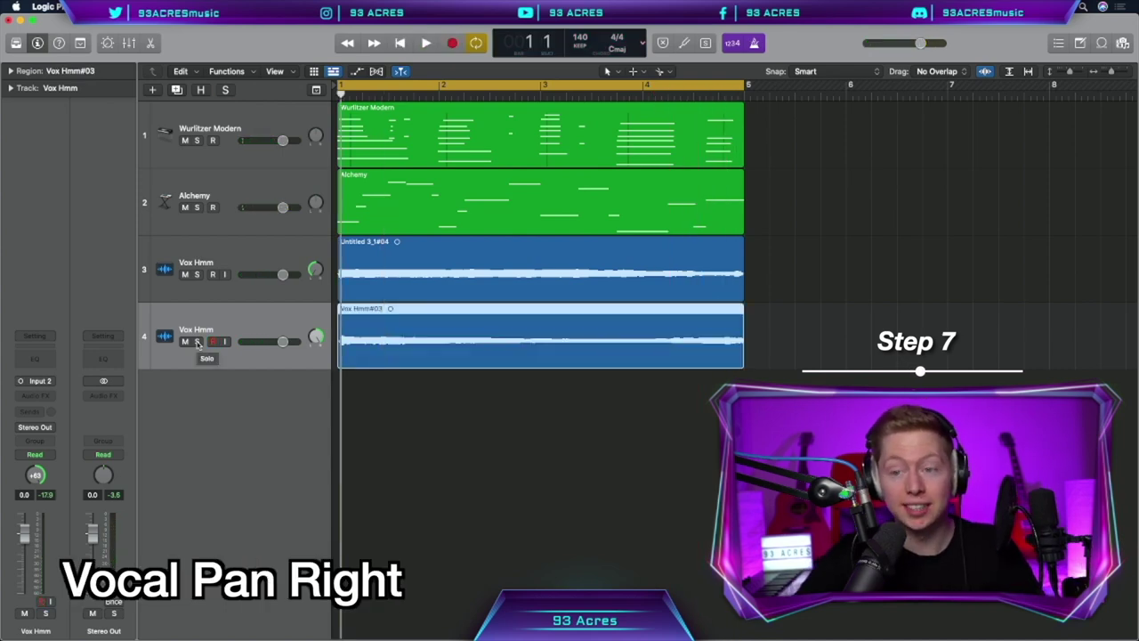
Solo and audition the two Vox Hmm takes, then unsolo the first track
{"action": "left_click", "coordinate": [198, 341]}
{"action": "key", "text": "space"}
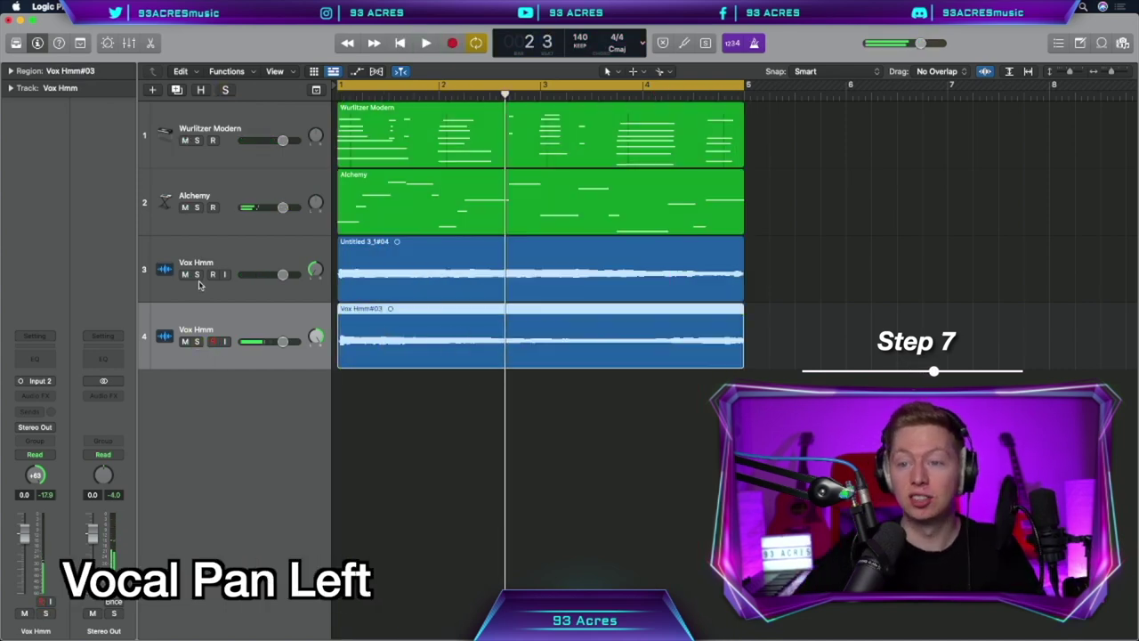
{"action": "left_click", "coordinate": [198, 275]}
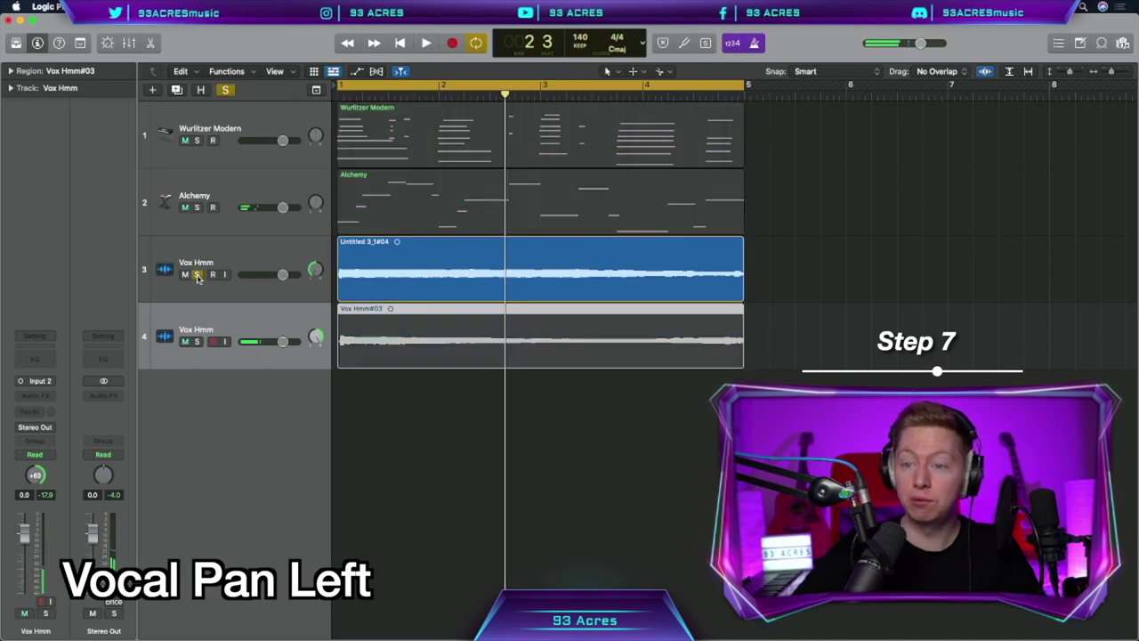
{"action": "key", "text": "space"}
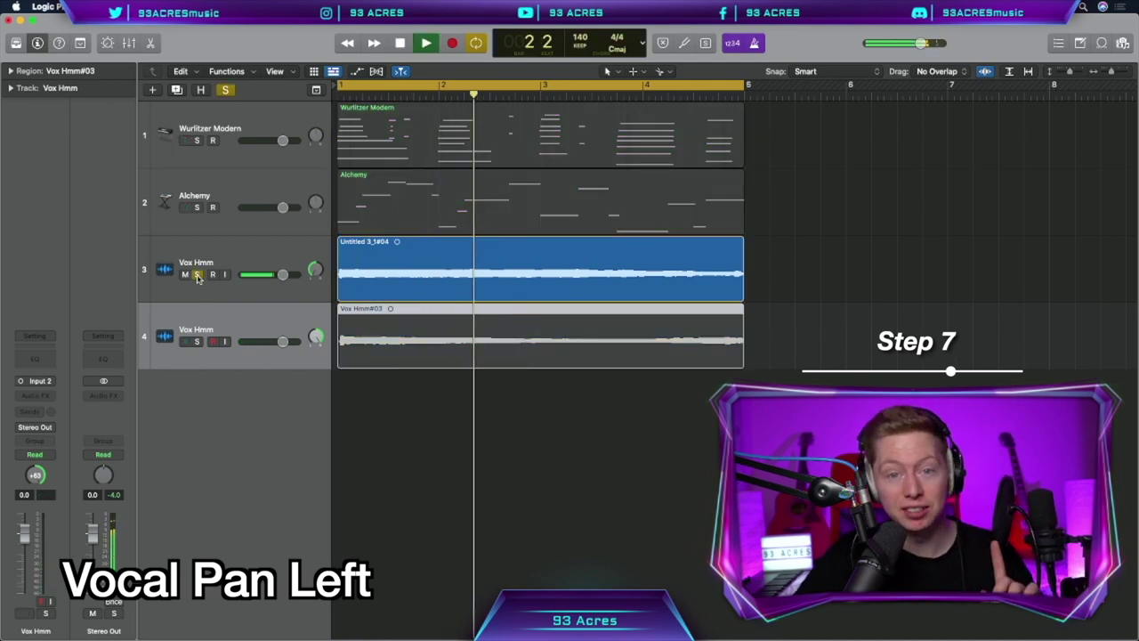
{"action": "left_click", "coordinate": [198, 275]}
Duplicate the track again and record a third vocal take on track 5
{"action": "key", "text": "cmd+d"}
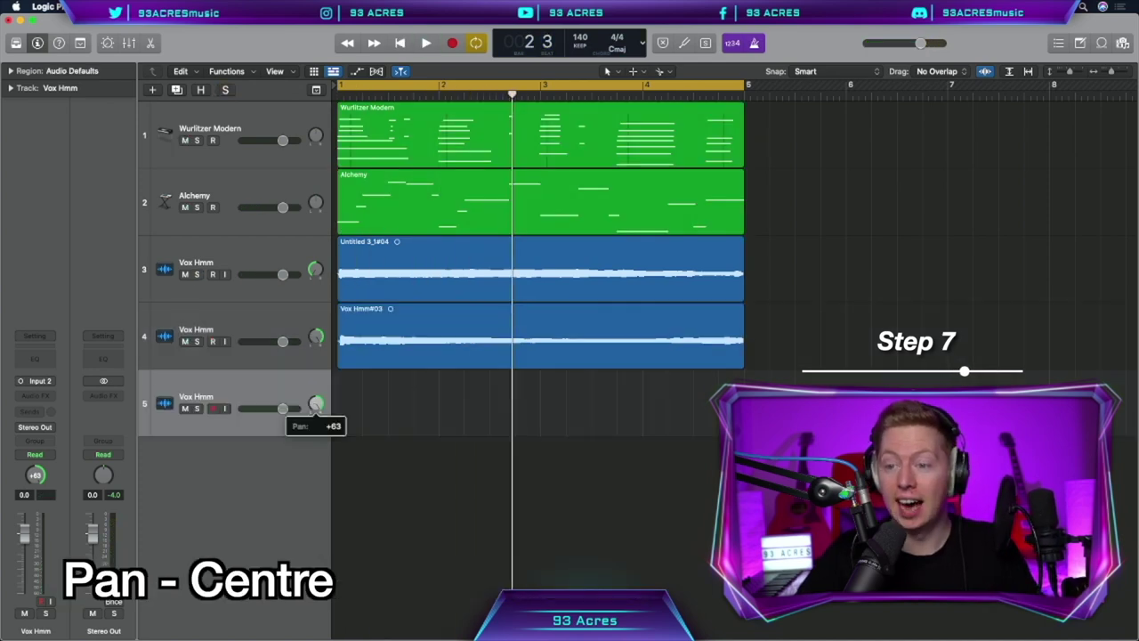
{"action": "key", "text": "r"}
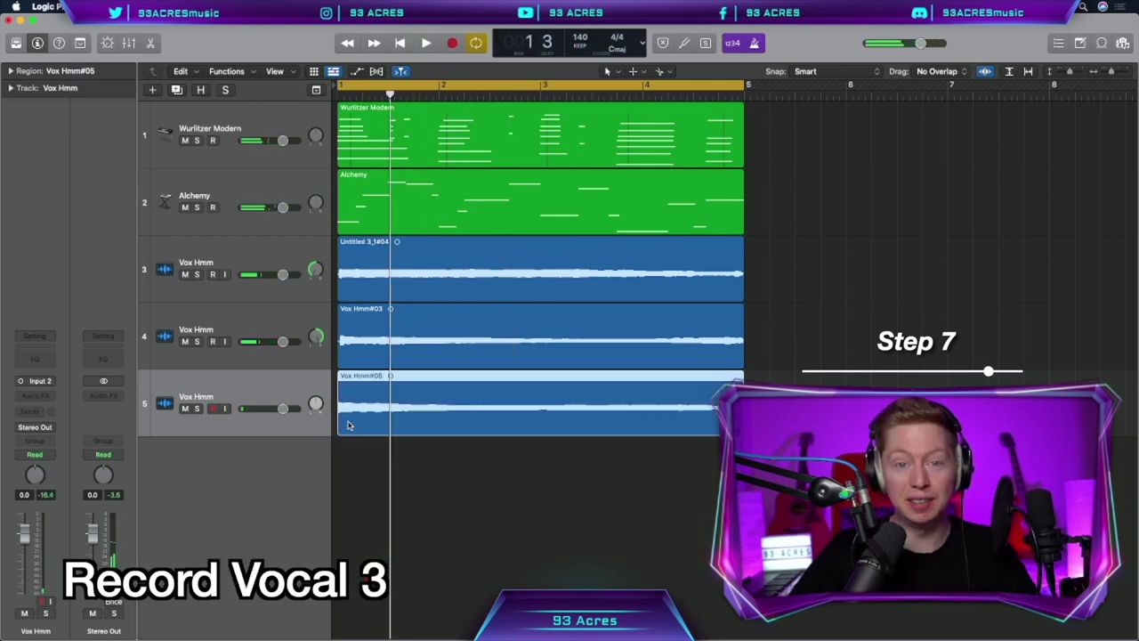
{"action": "key", "text": "space"}
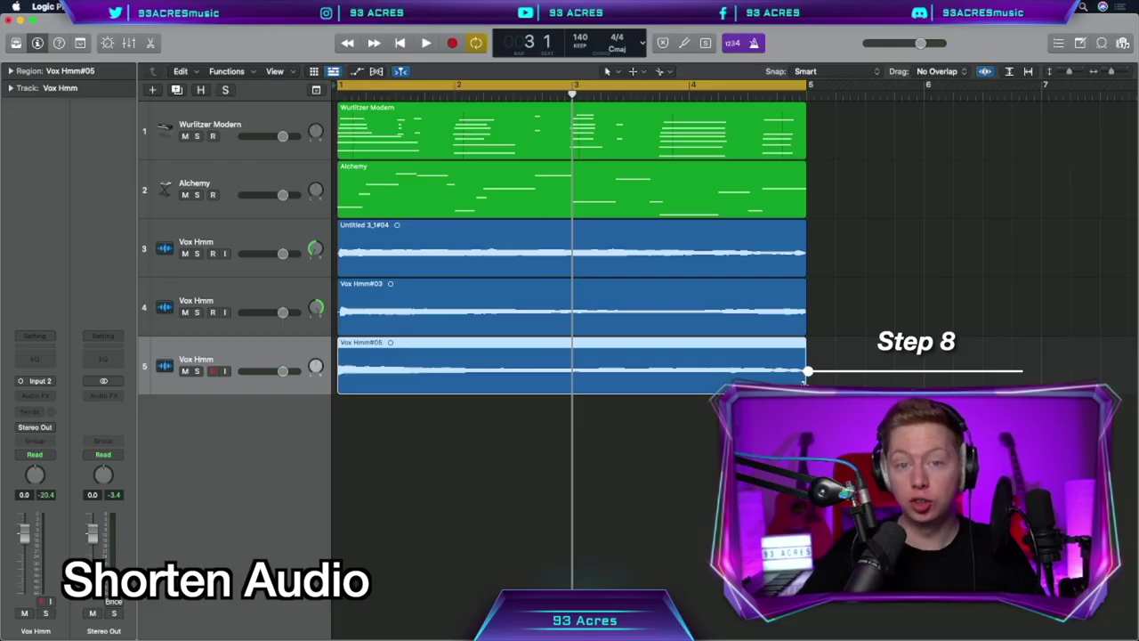
Shorten the third take to end at bar 3 and copy it to start at bar 3
{"action": "left_click_drag", "start_coordinate": [807, 386], "coordinate": [571, 386]}
{"action": "left_click_drag", "start_coordinate": [466, 379], "coordinate": [699, 375]}
{"action": "left_click", "coordinate": [510, 380]}
{"action": "left_click", "coordinate": [638, 364]}
{"action": "left_click", "coordinate": [452, 380]}
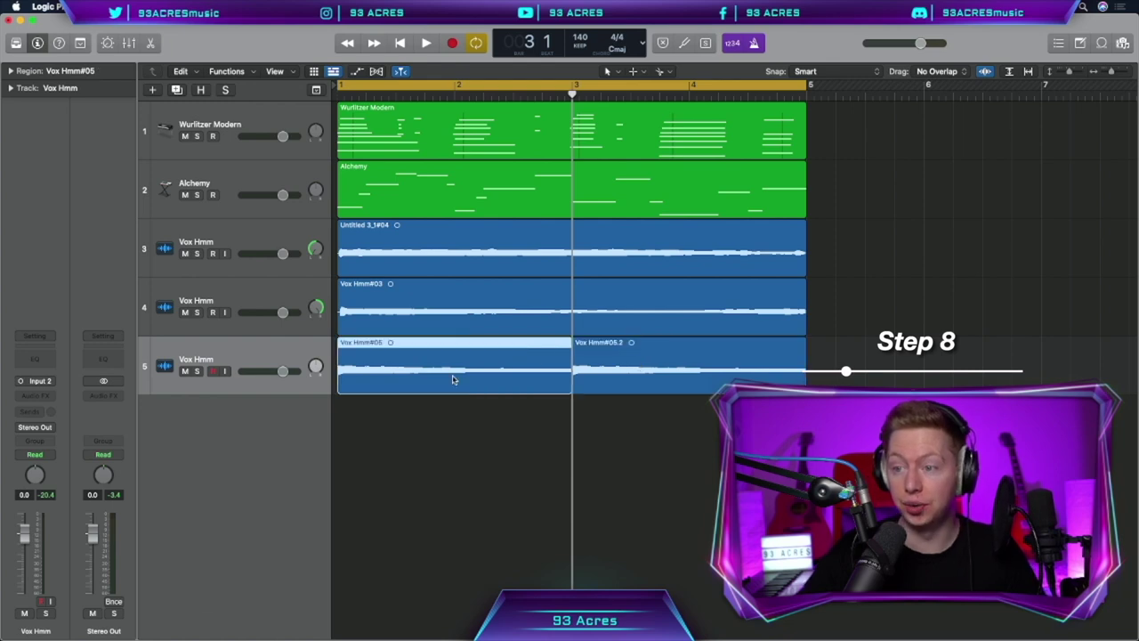
Reverse the original Vox Hmm#05 region, leaving the copy unreversed
{"action": "left_click", "coordinate": [17, 70]}
{"action": "left_click", "coordinate": [12, 175]}
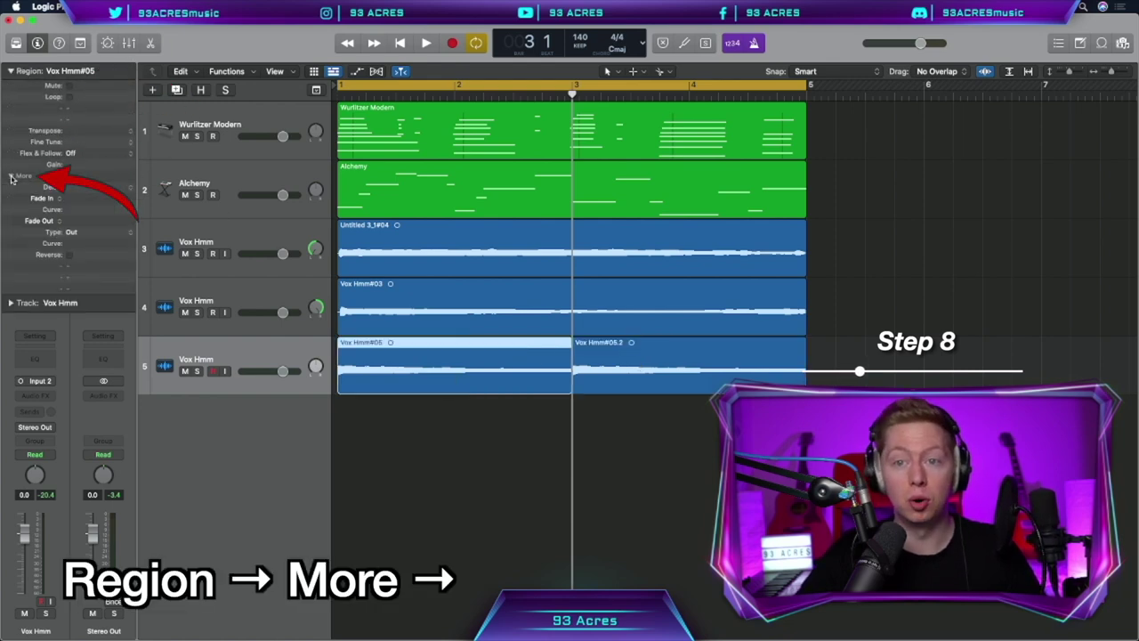
{"action": "left_click", "coordinate": [69, 255]}
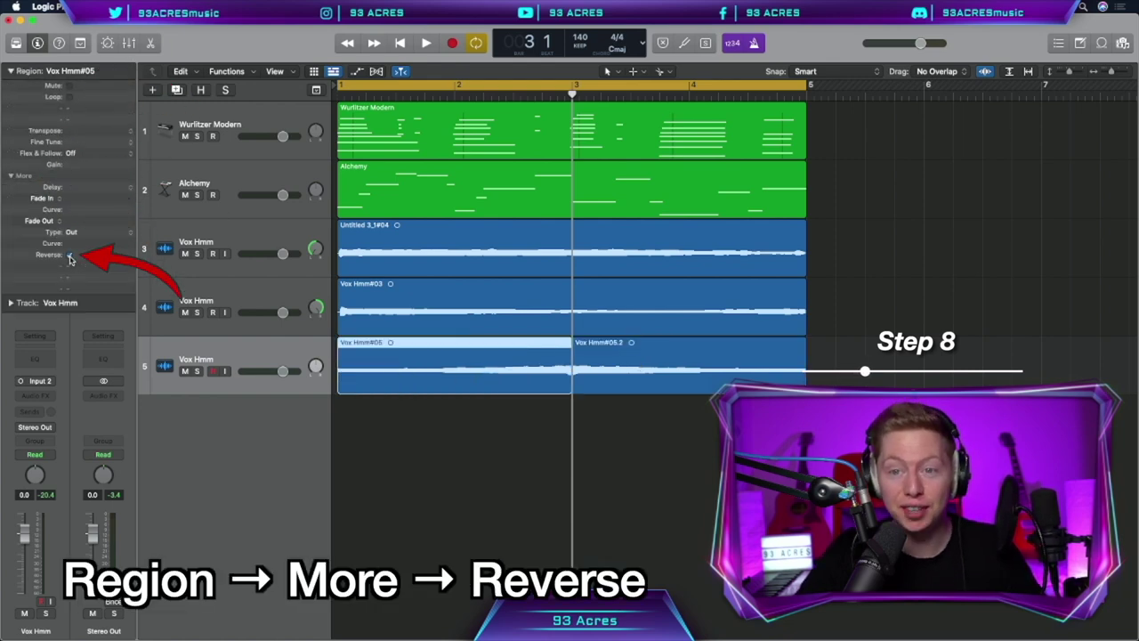
{"action": "left_click", "coordinate": [623, 369]}
{"action": "left_click", "coordinate": [450, 375]}
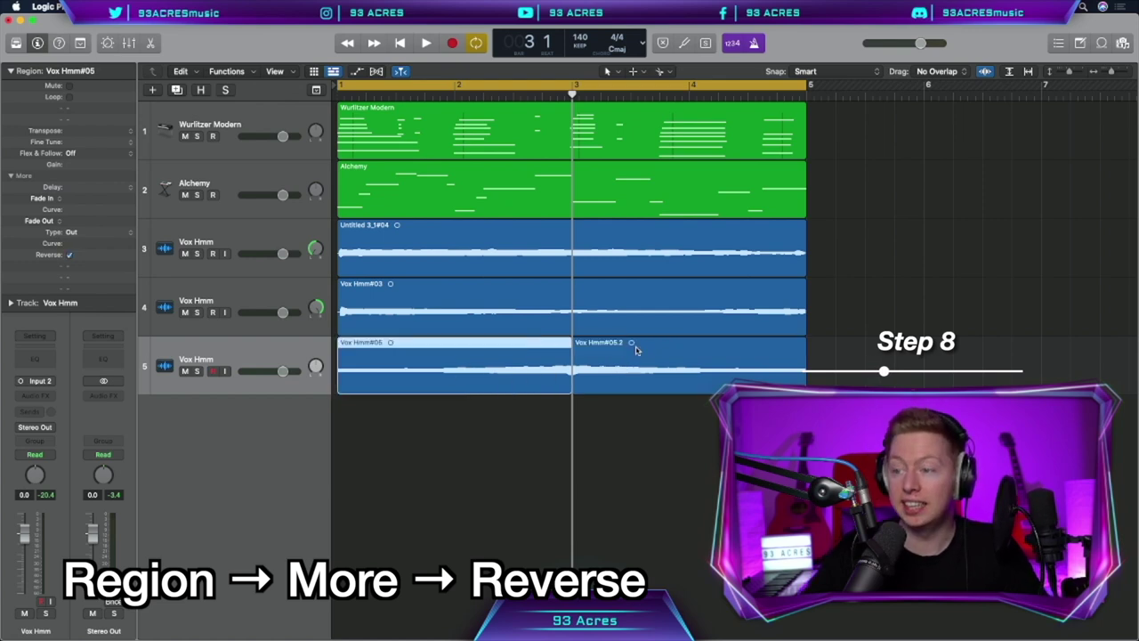
Transpose the reversed region +12 and solo track 5 to hear the result
{"action": "left_click", "coordinate": [132, 133]}
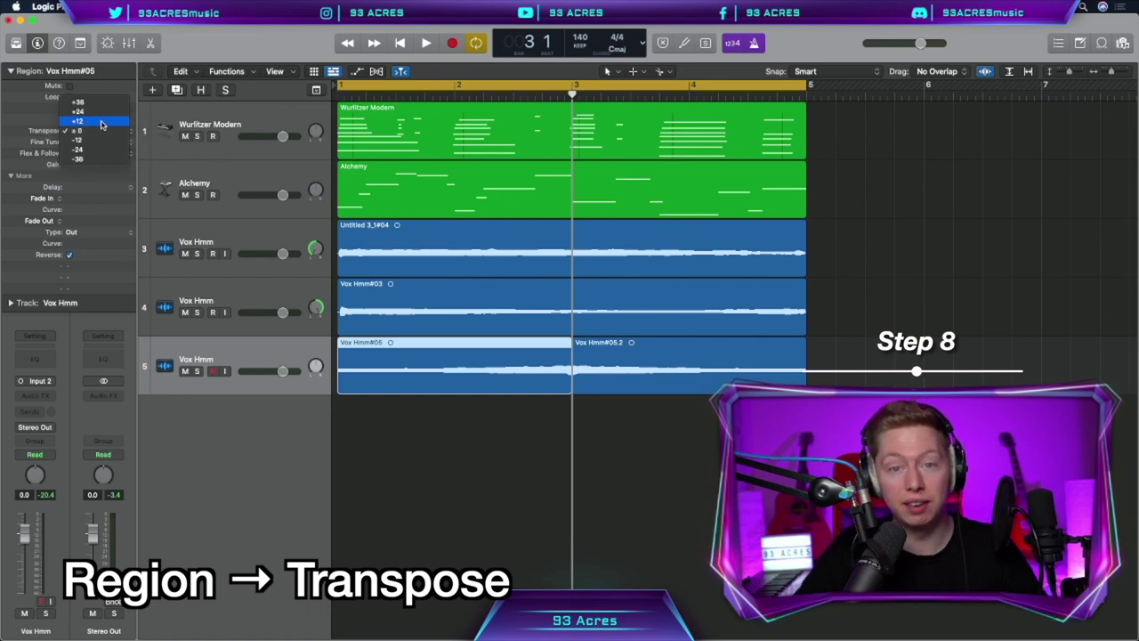
{"action": "left_click", "coordinate": [100, 121]}
{"action": "left_click", "coordinate": [196, 371]}
{"action": "key", "text": "space"}
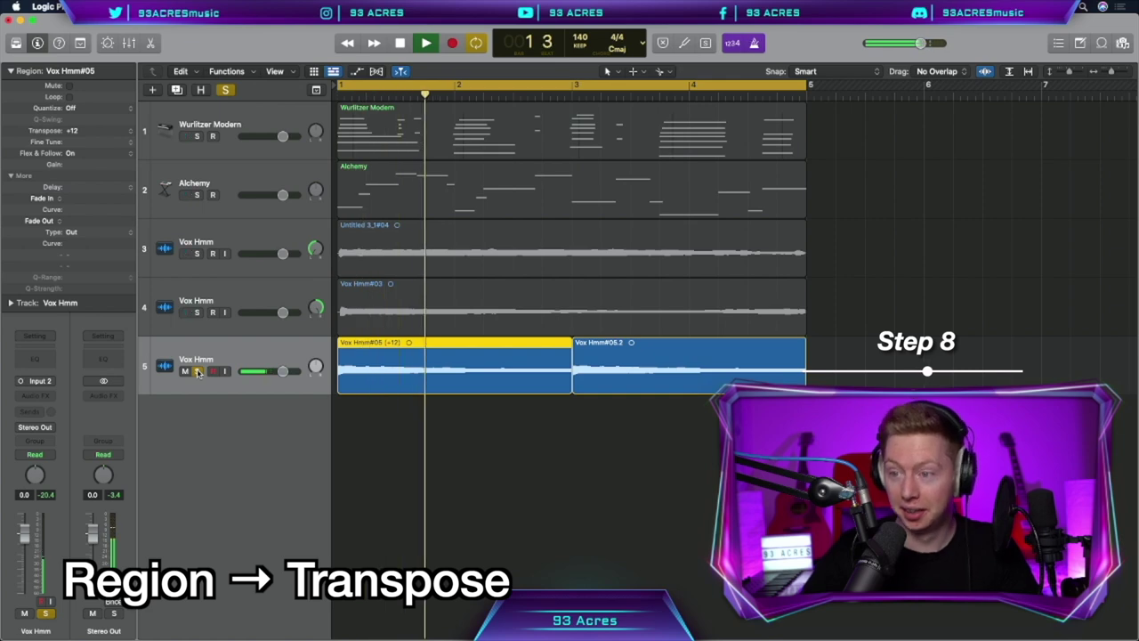
{"action": "key", "text": "space"}
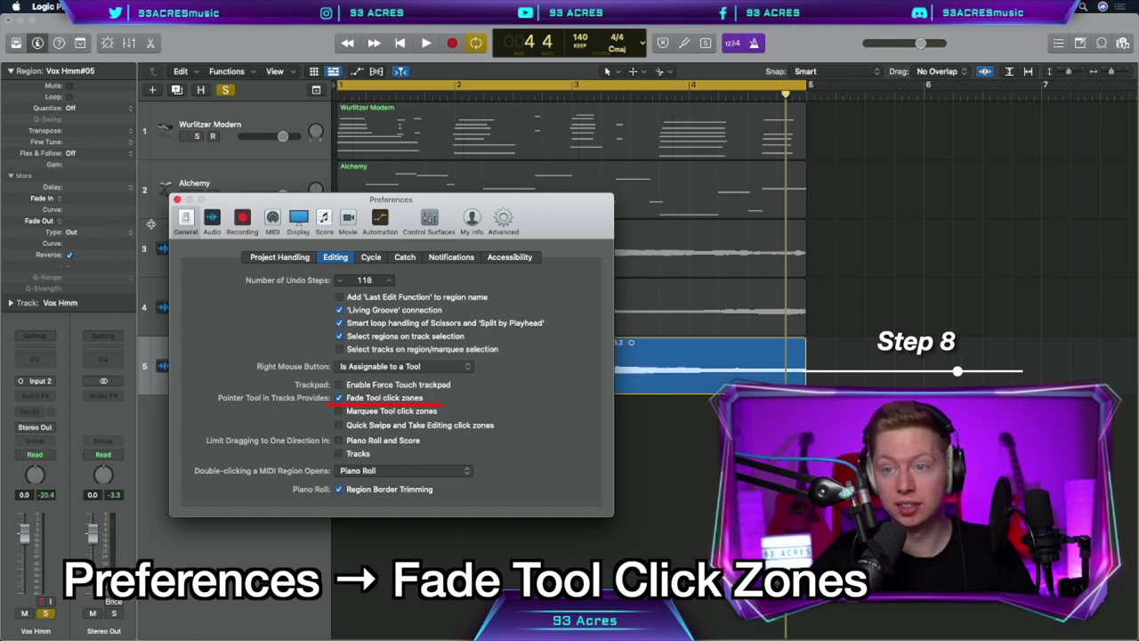
Fade out the first vocal region's end at bar 3 and crossfade both regions
{"action": "key", "text": "super+w"}
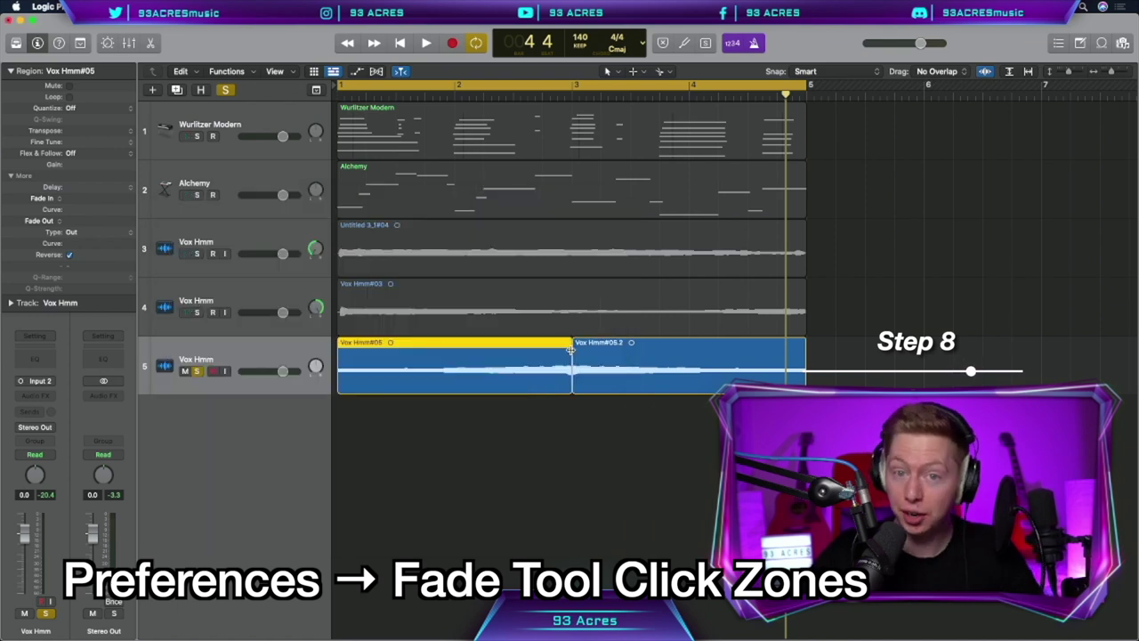
{"action": "left_click_drag", "start_coordinate": [570, 349], "coordinate": [493, 350]}
{"action": "key", "text": "space"}
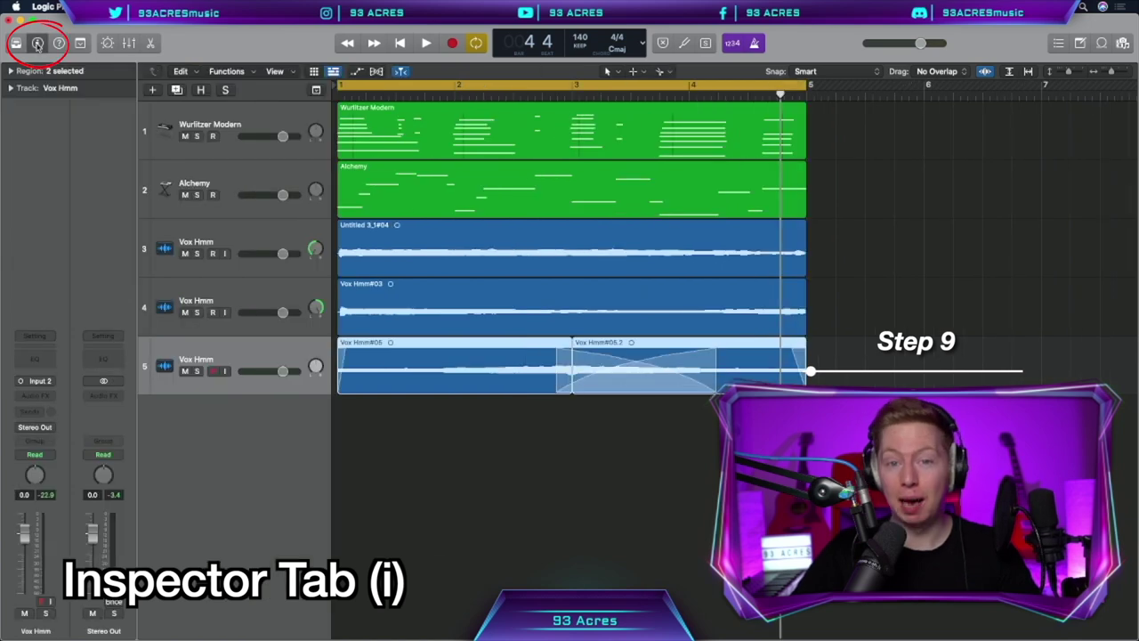
Insert a mono ChromaVerb reverb on the third vocal track
{"action": "left_click", "coordinate": [50, 396]}
{"action": "mouse_move", "coordinate": [36, 582]}
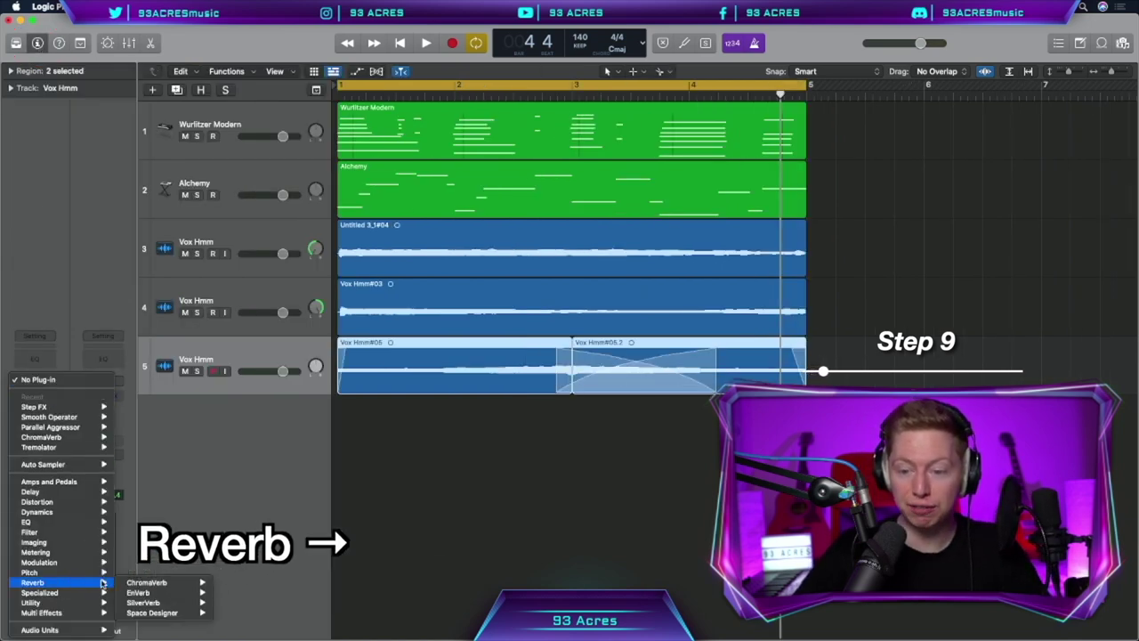
{"action": "mouse_move", "coordinate": [165, 582]}
{"action": "left_click", "coordinate": [233, 582]}
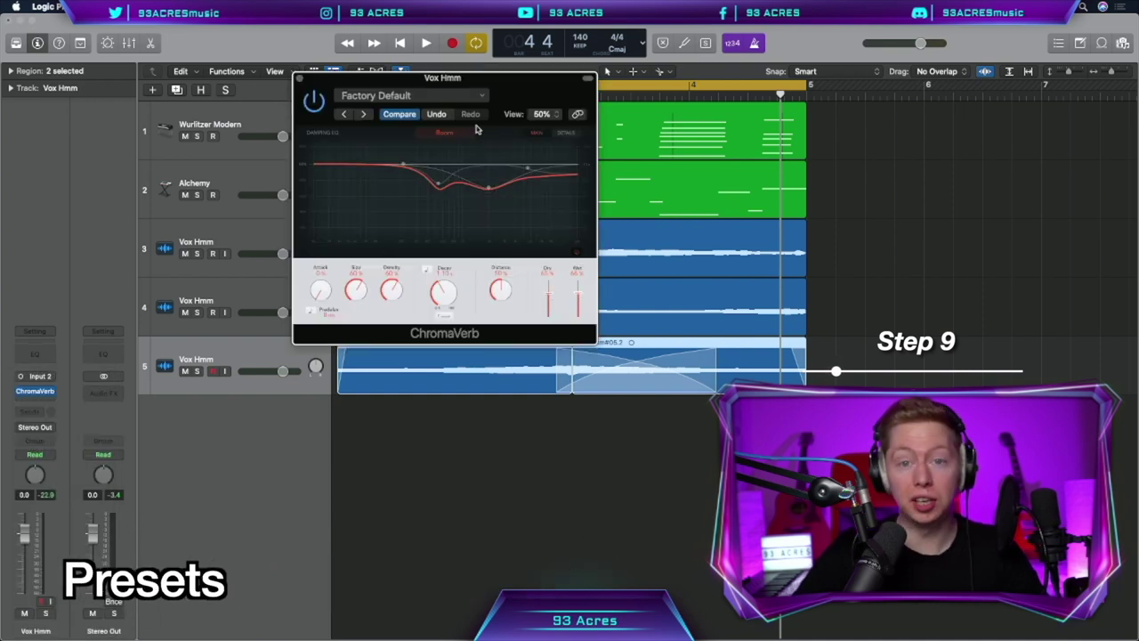
Load the Halls > Concert Hall preset and solo the vocal to hear it
{"action": "left_click", "coordinate": [411, 96]}
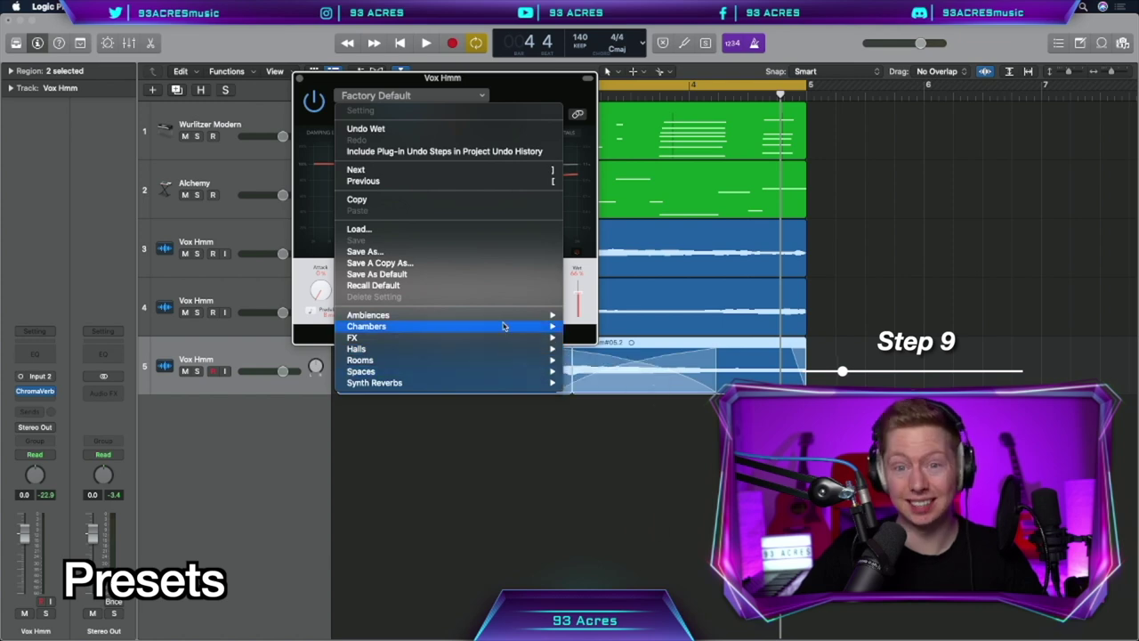
{"action": "mouse_move", "coordinate": [531, 347]}
{"action": "left_click", "coordinate": [610, 380]}
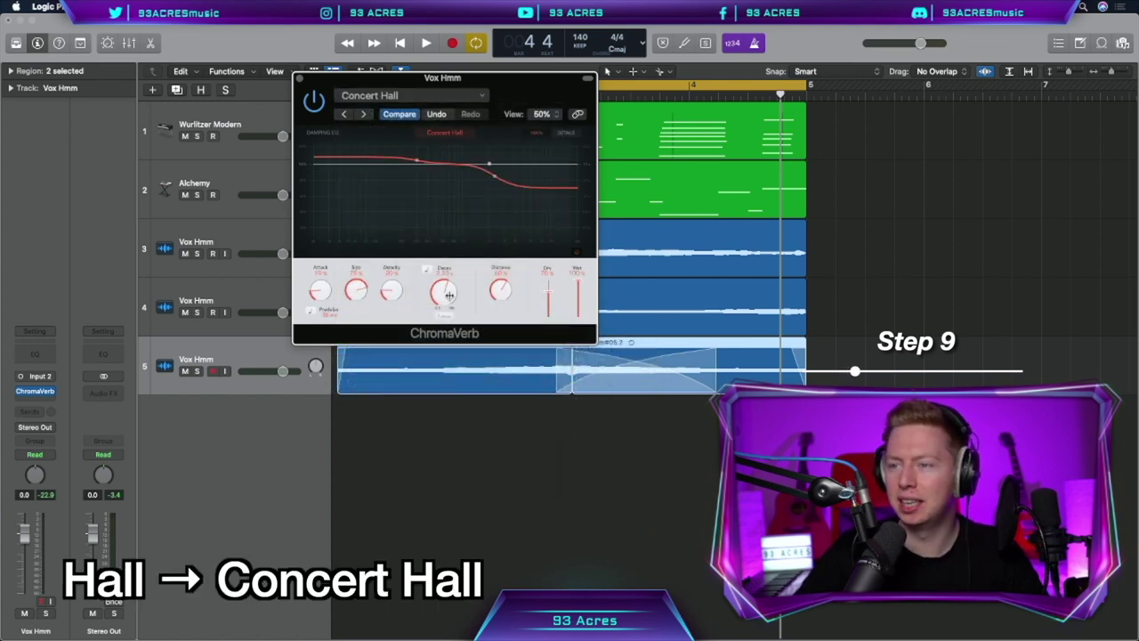
{"action": "key", "text": "s"}
{"action": "key", "text": "space"}
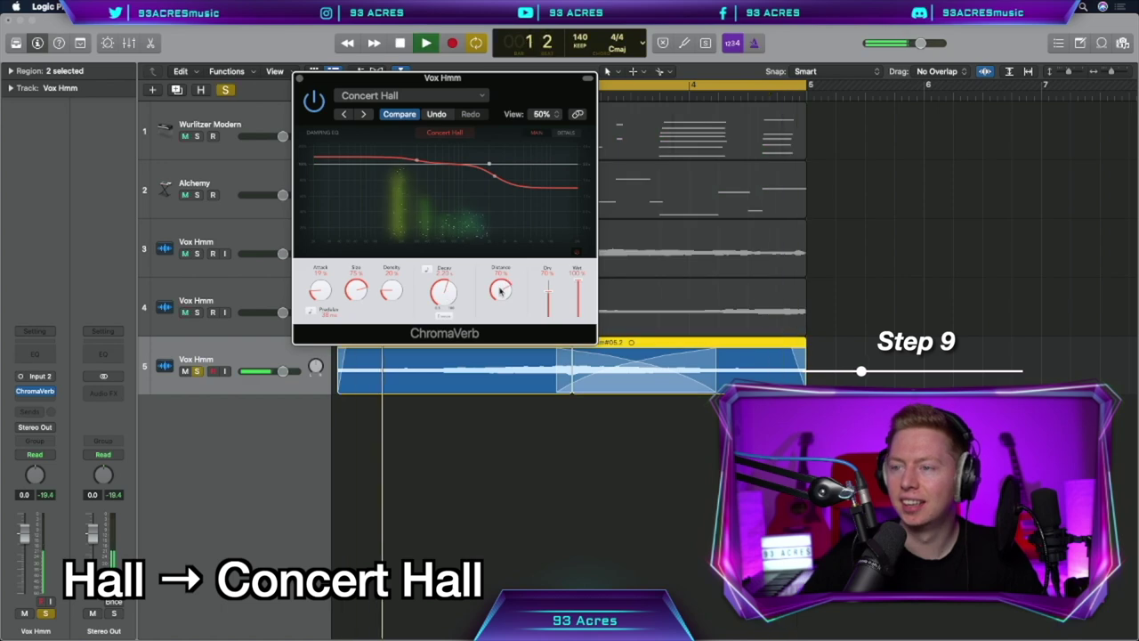
{"action": "key", "text": "space"}
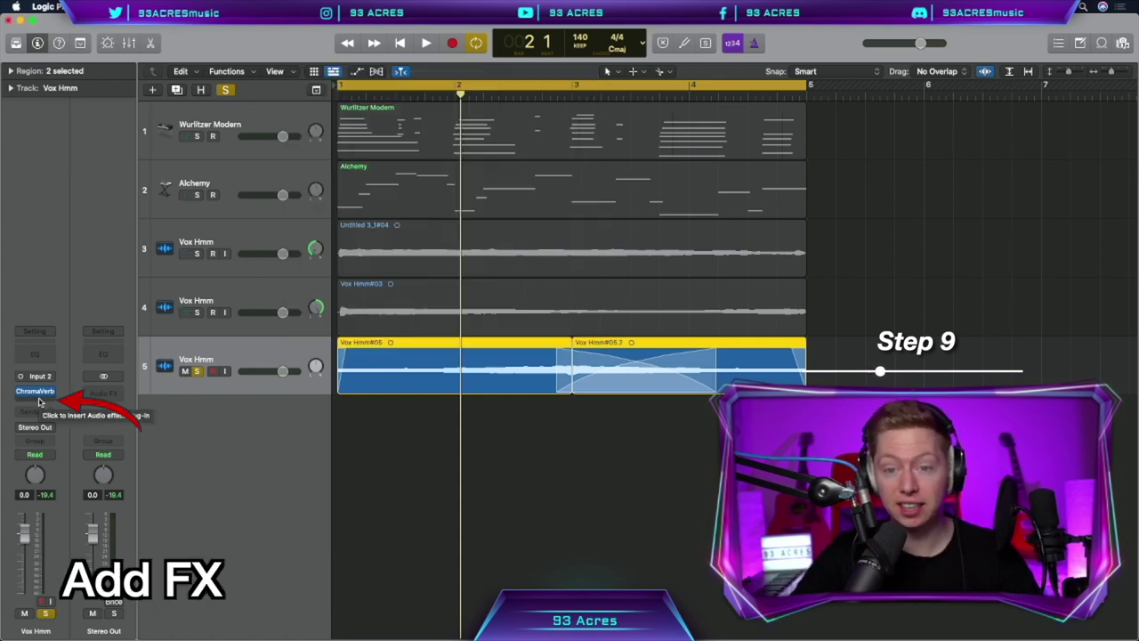
{"action": "left_click", "coordinate": [39, 402]}
{"action": "mouse_move", "coordinate": [74, 521]}
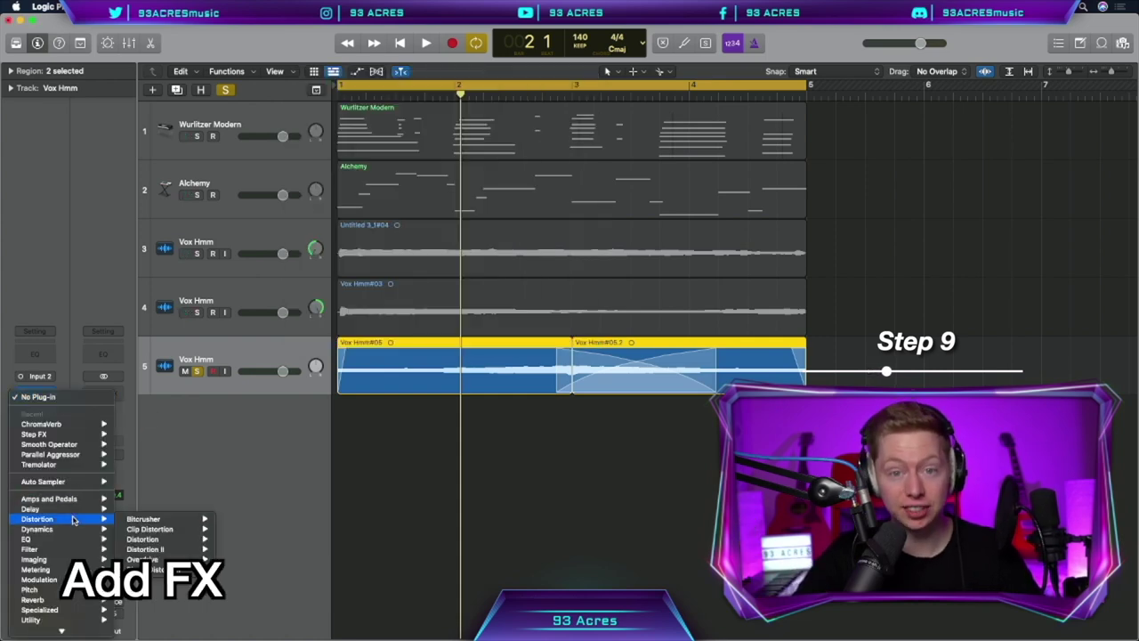
{"action": "mouse_move", "coordinate": [71, 563]}
{"action": "mouse_move", "coordinate": [143, 528]}
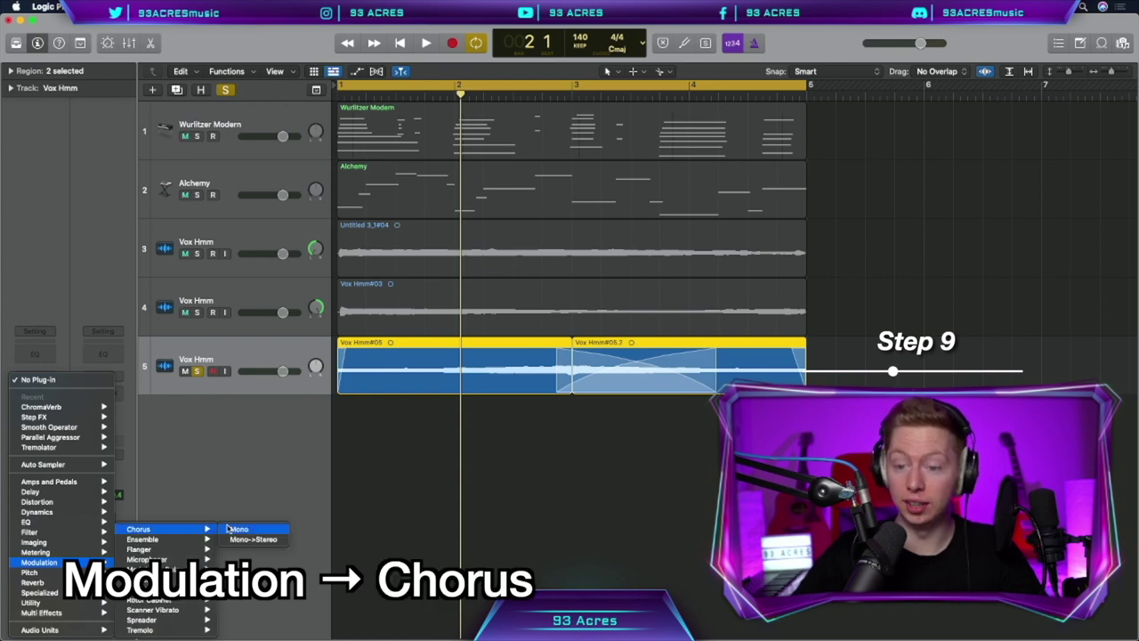
{"action": "left_click", "coordinate": [240, 529]}
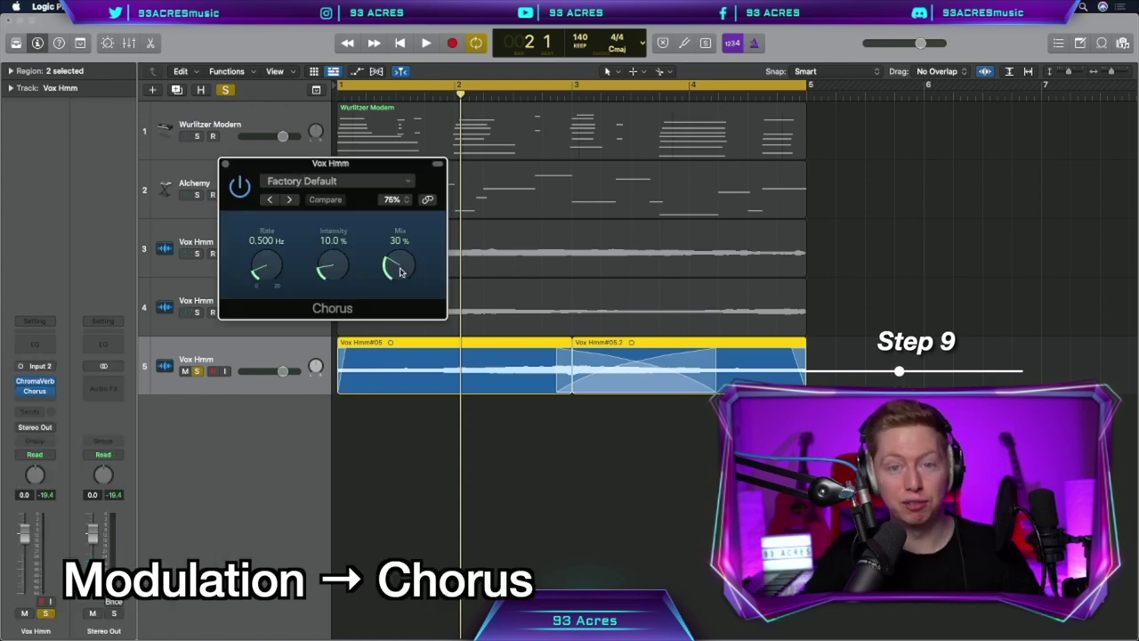
{"action": "left_click_drag", "start_coordinate": [399, 271], "coordinate": [406, 155]}
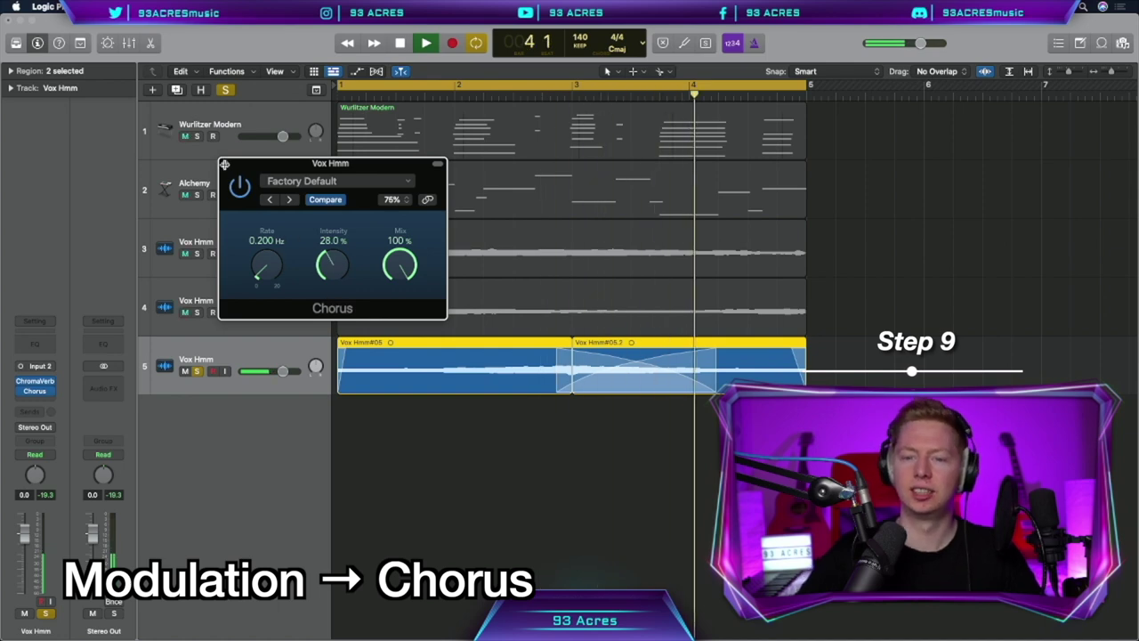
{"action": "key", "text": "space"}
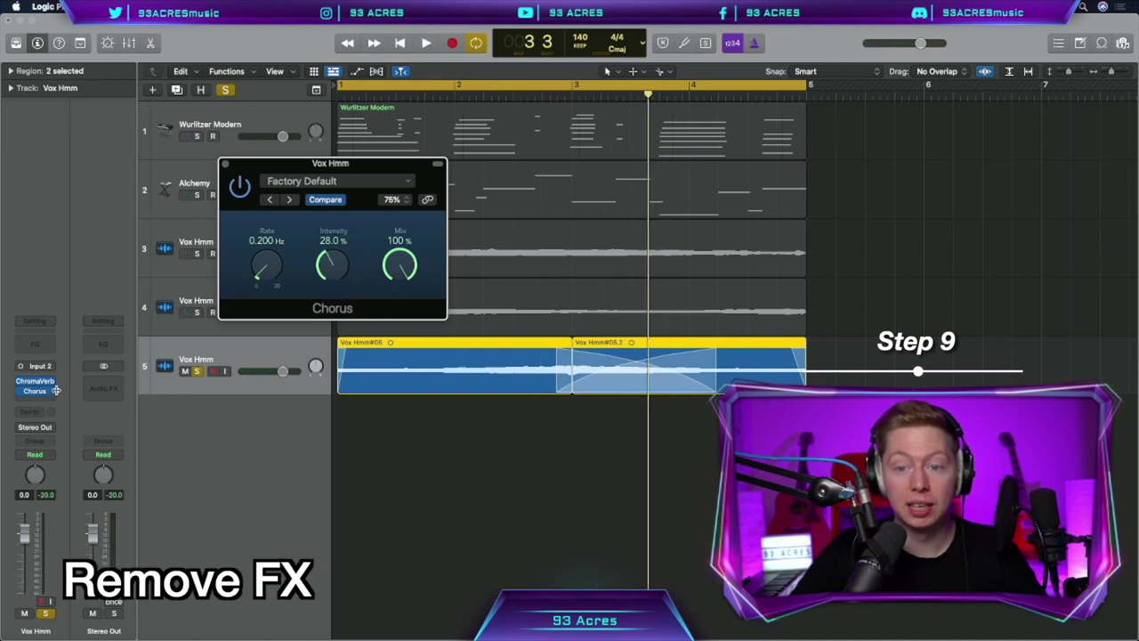
{"action": "left_click", "coordinate": [51, 391]}
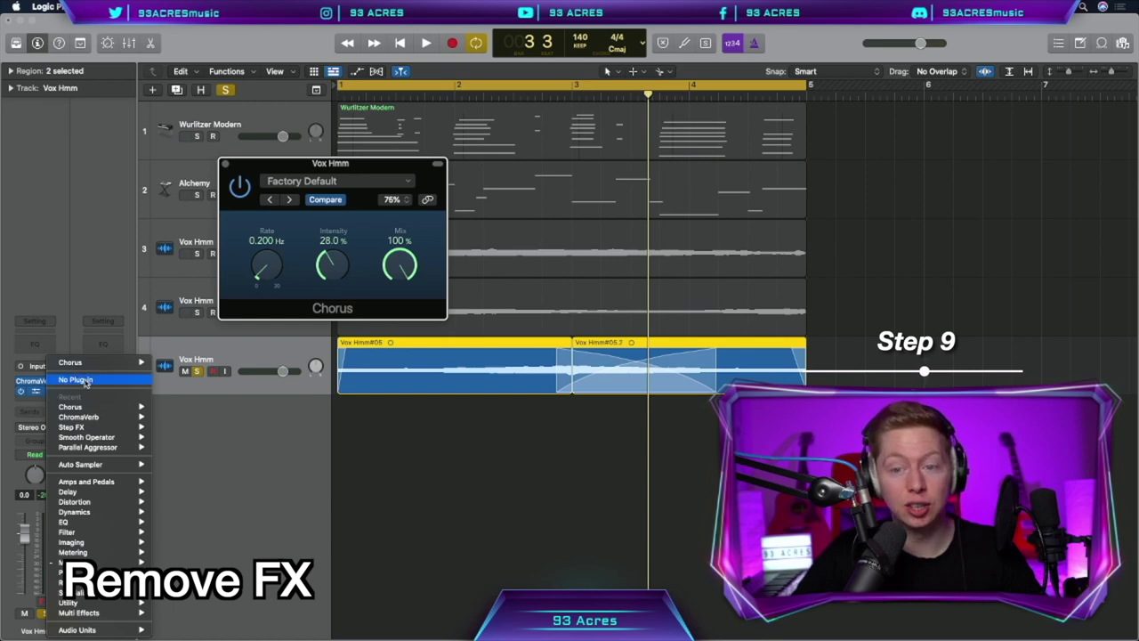
{"action": "left_click", "coordinate": [86, 379]}
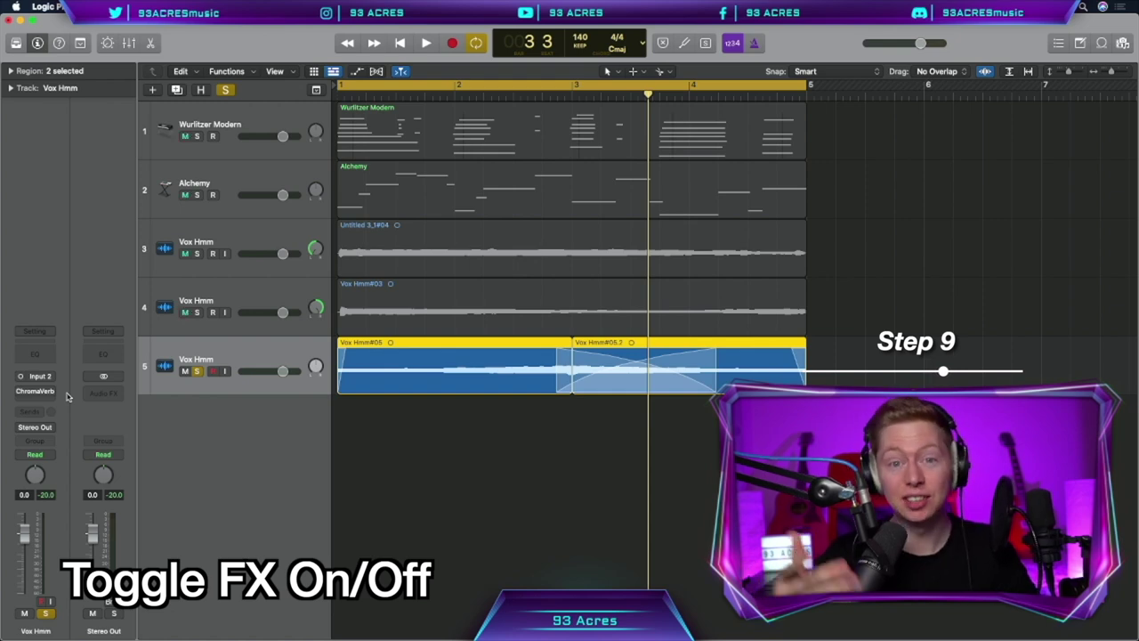
{"action": "mouse_move", "coordinate": [29, 392]}
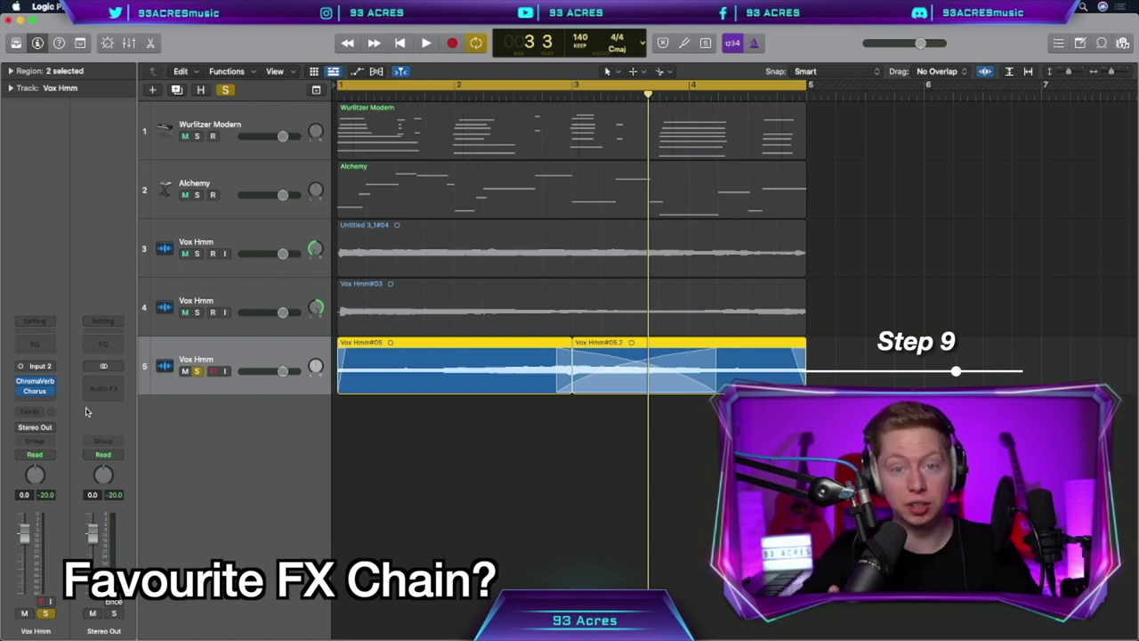
Save the third vocal's channel strip as the 'Vocal Demo' setting
{"action": "left_click", "coordinate": [47, 323]}
{"action": "left_click", "coordinate": [83, 474]}
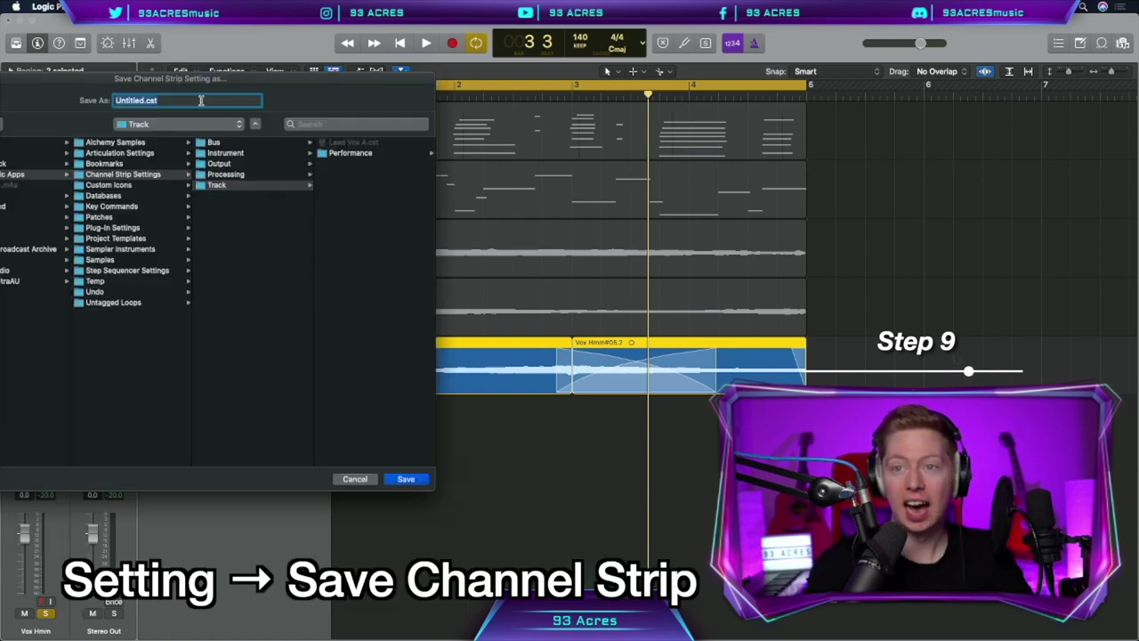
{"action": "type", "text": "Vocal Demo"}
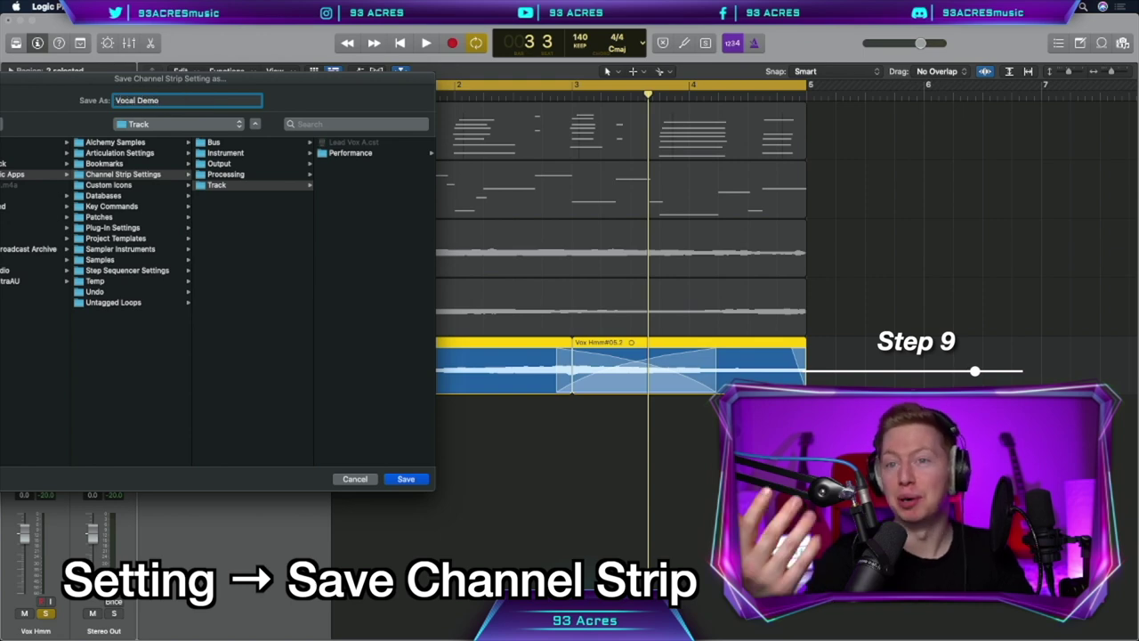
{"action": "key", "text": "Return"}
Apply the Vocal Demo FX setting to the vocal on track 3 and play the project
{"action": "left_click", "coordinate": [236, 301]}
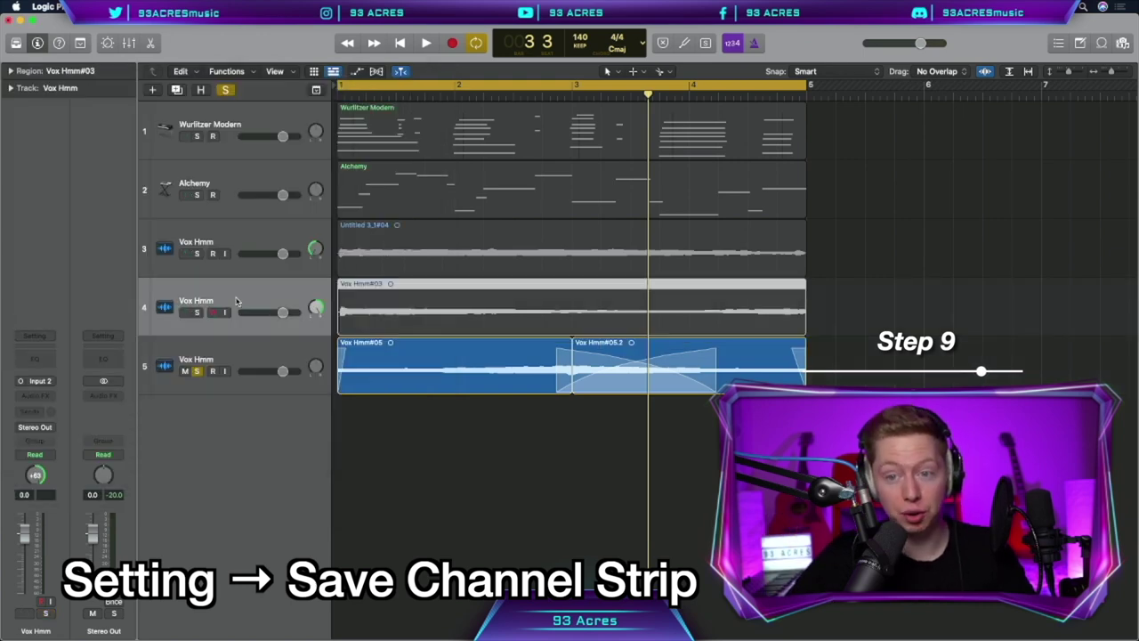
{"action": "left_click", "coordinate": [35, 336]}
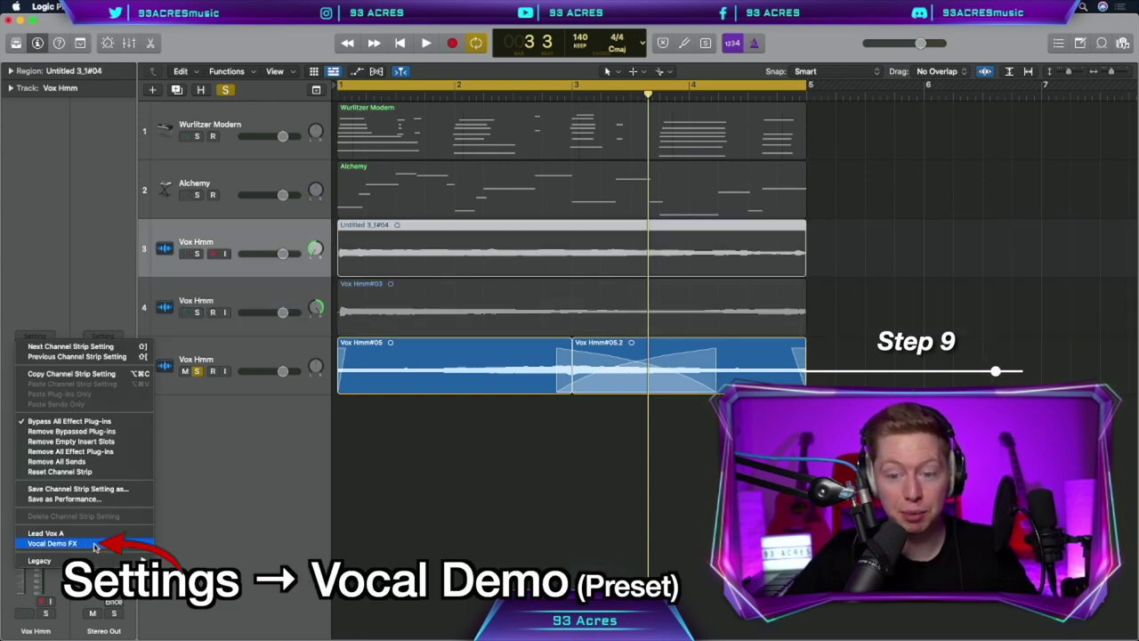
{"action": "left_click", "coordinate": [95, 543]}
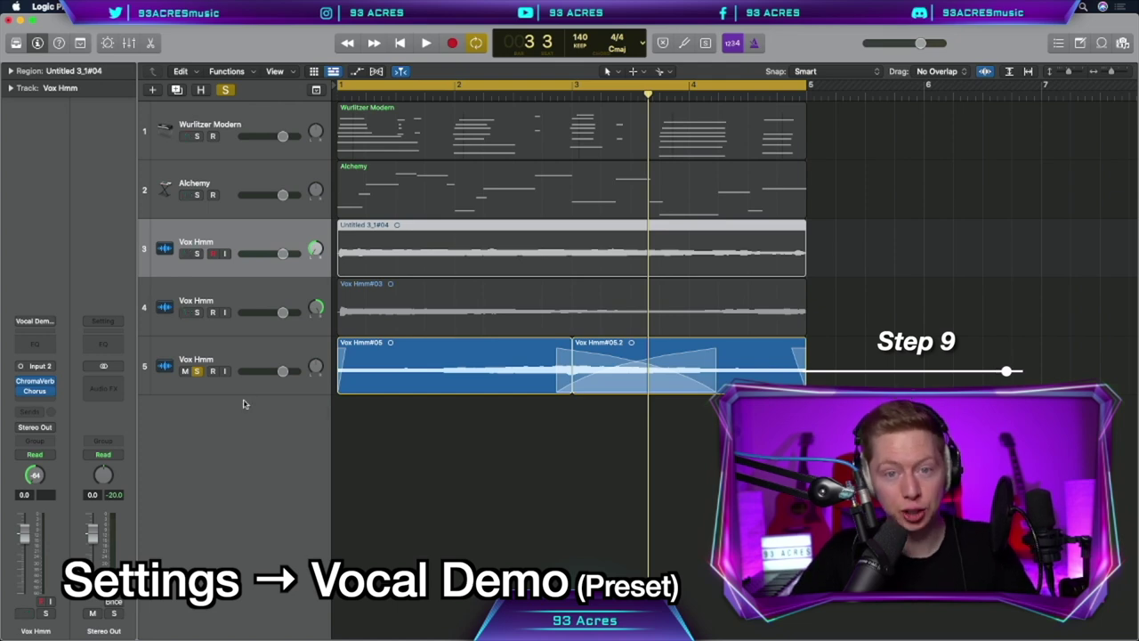
{"action": "left_click", "coordinate": [394, 437]}
{"action": "key", "text": "space"}
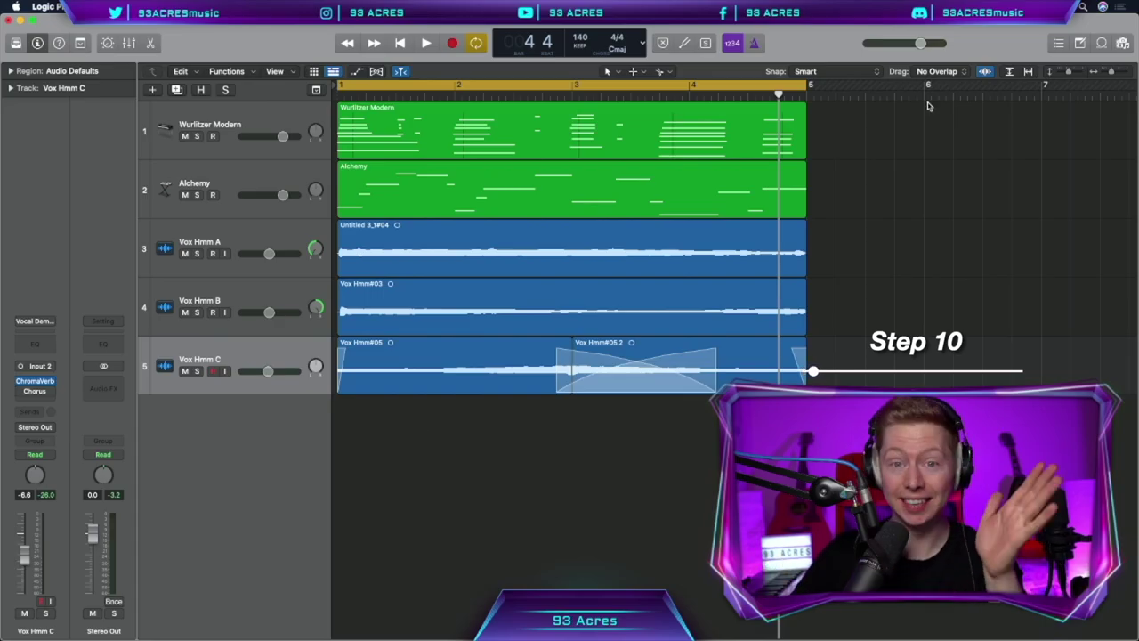
Filter the Apple Loops to Beats, sorted by tempo to reach the 140 BPM loops
{"action": "left_click", "coordinate": [1101, 43]}
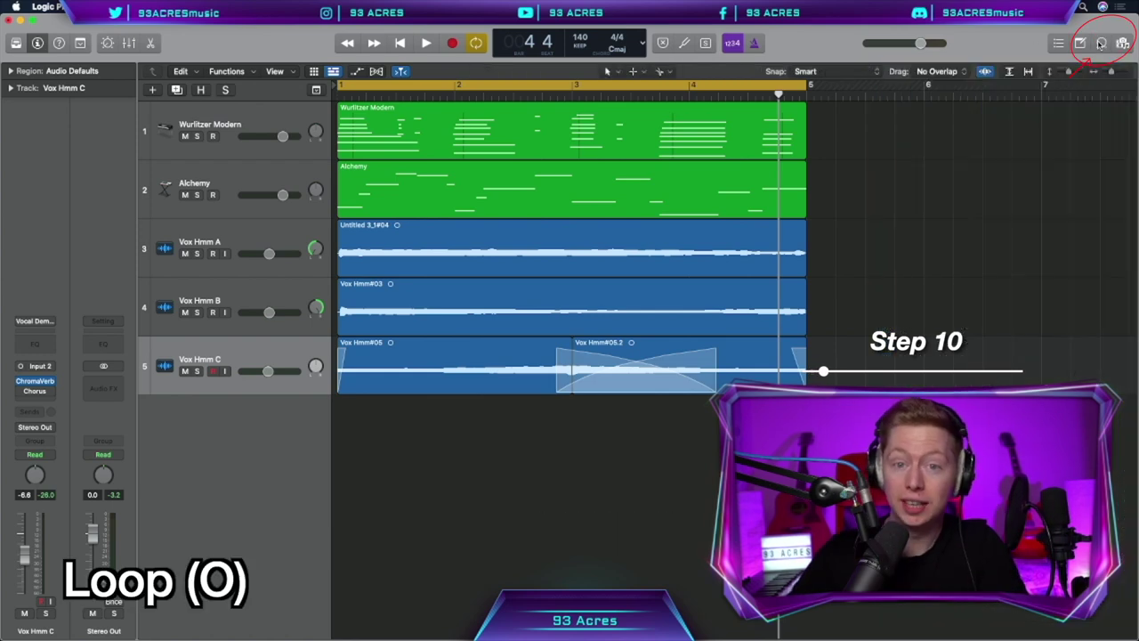
{"action": "left_click", "coordinate": [932, 97]}
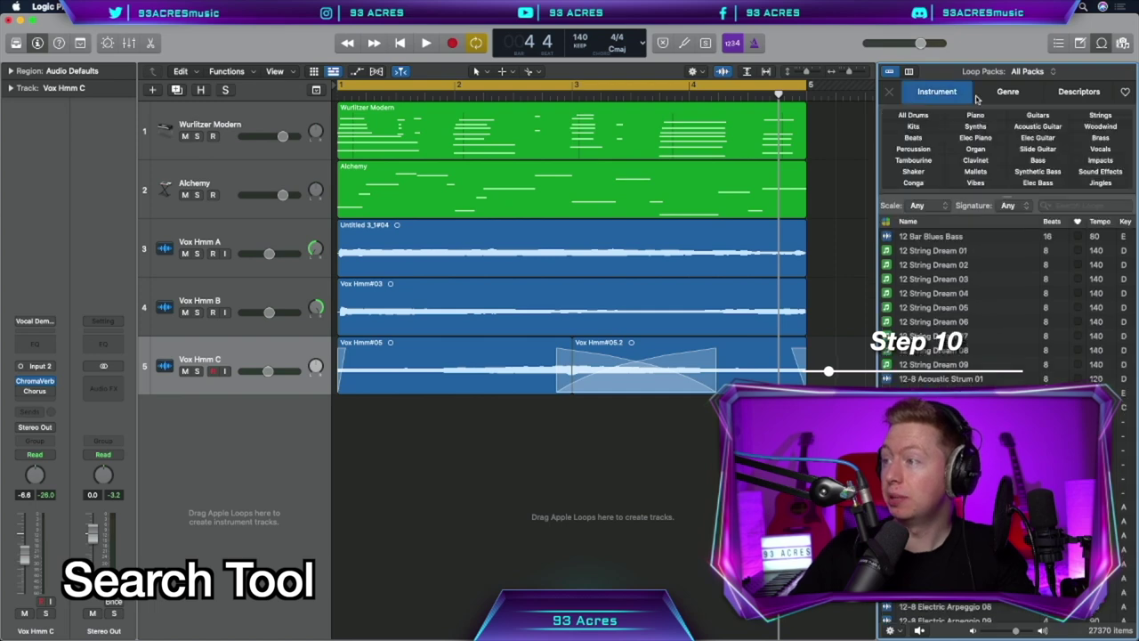
{"action": "left_click", "coordinate": [1003, 98]}
{"action": "left_click", "coordinate": [1059, 99]}
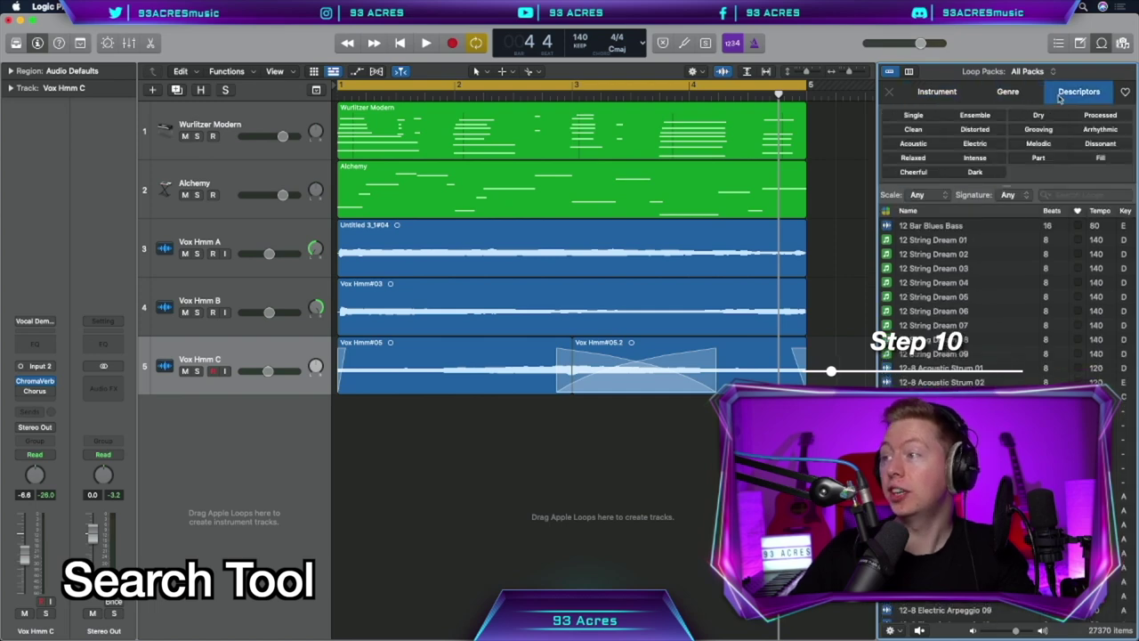
{"action": "left_click", "coordinate": [930, 94]}
{"action": "left_click", "coordinate": [914, 138]}
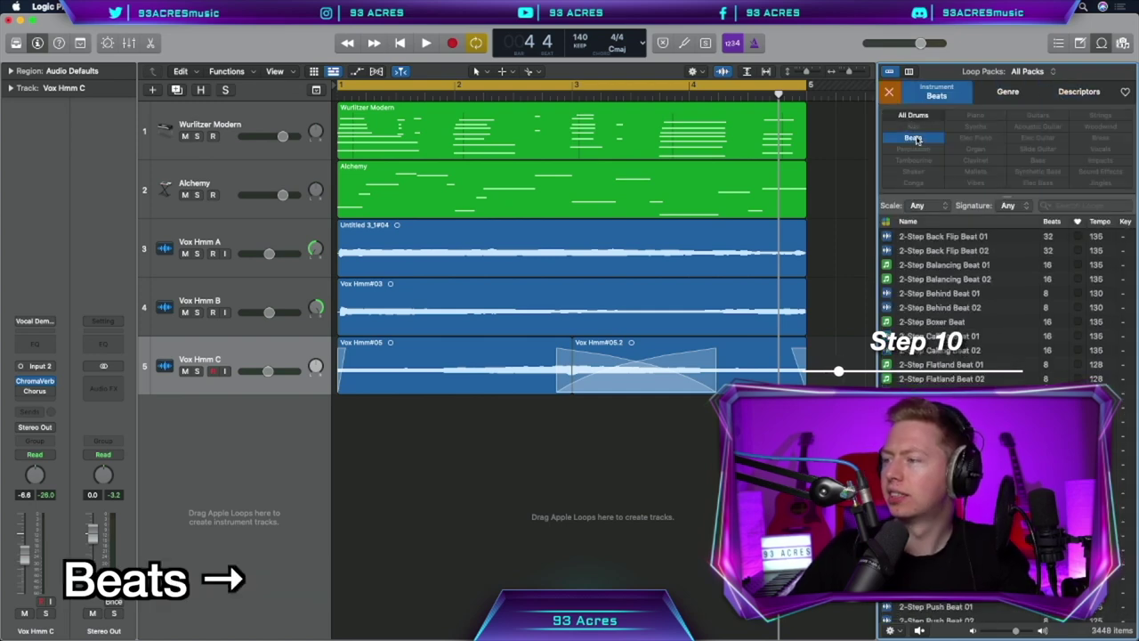
{"action": "left_click", "coordinate": [1097, 222]}
{"action": "left_click", "coordinate": [1097, 222]}
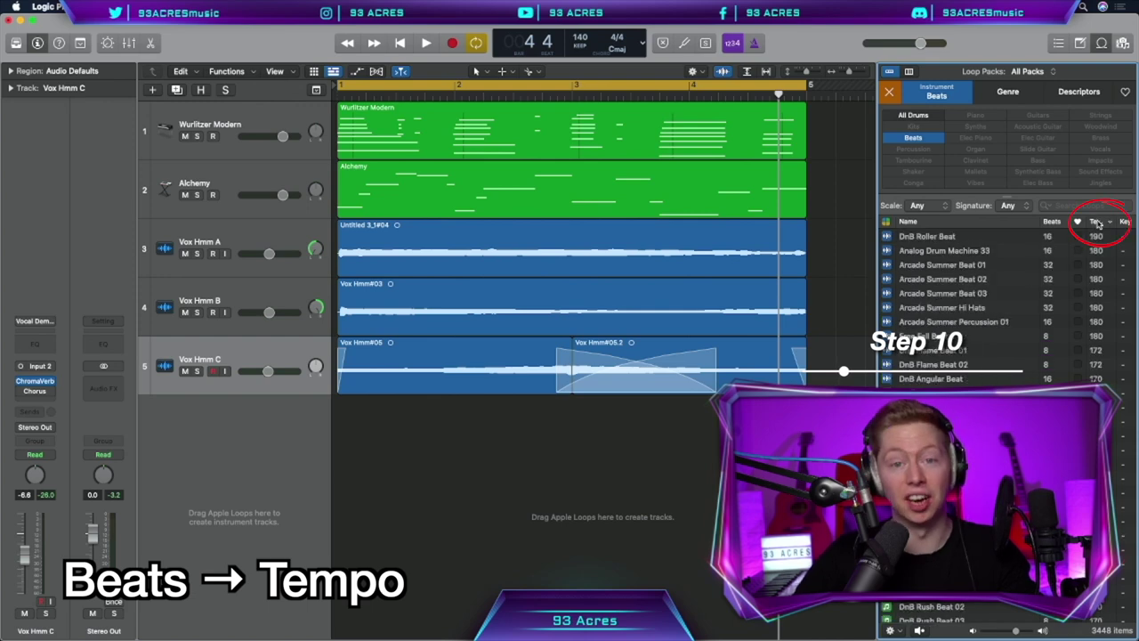
Add Clap Hat Topper 01 as a new track with a copied second region
{"action": "left_click", "coordinate": [974, 301]}
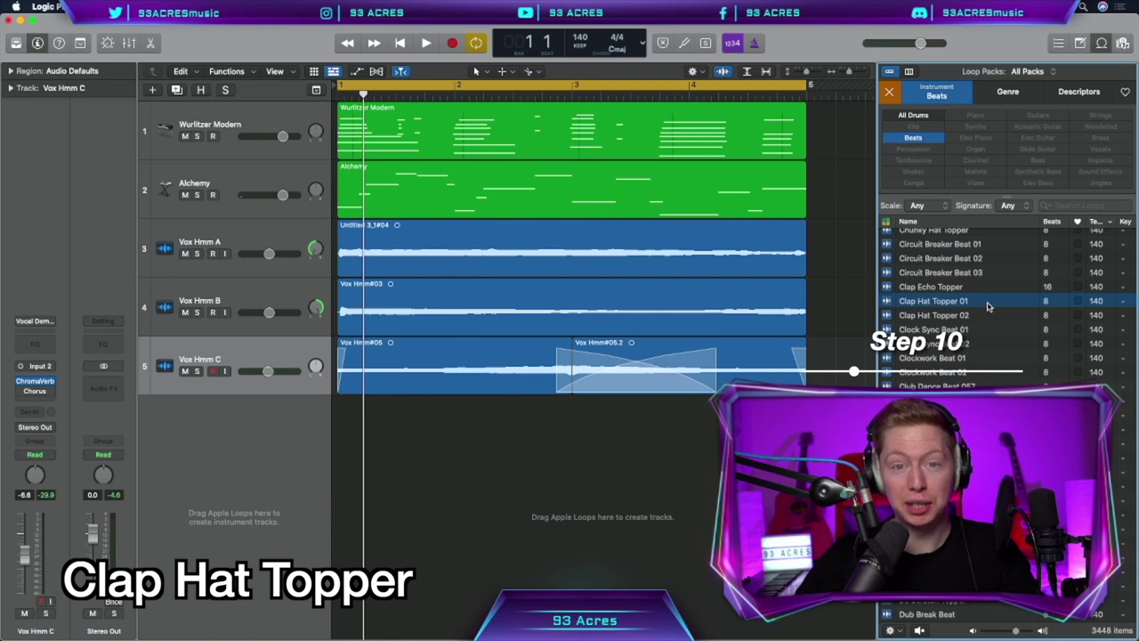
{"action": "left_click_drag", "start_coordinate": [986, 305], "coordinate": [340, 430]}
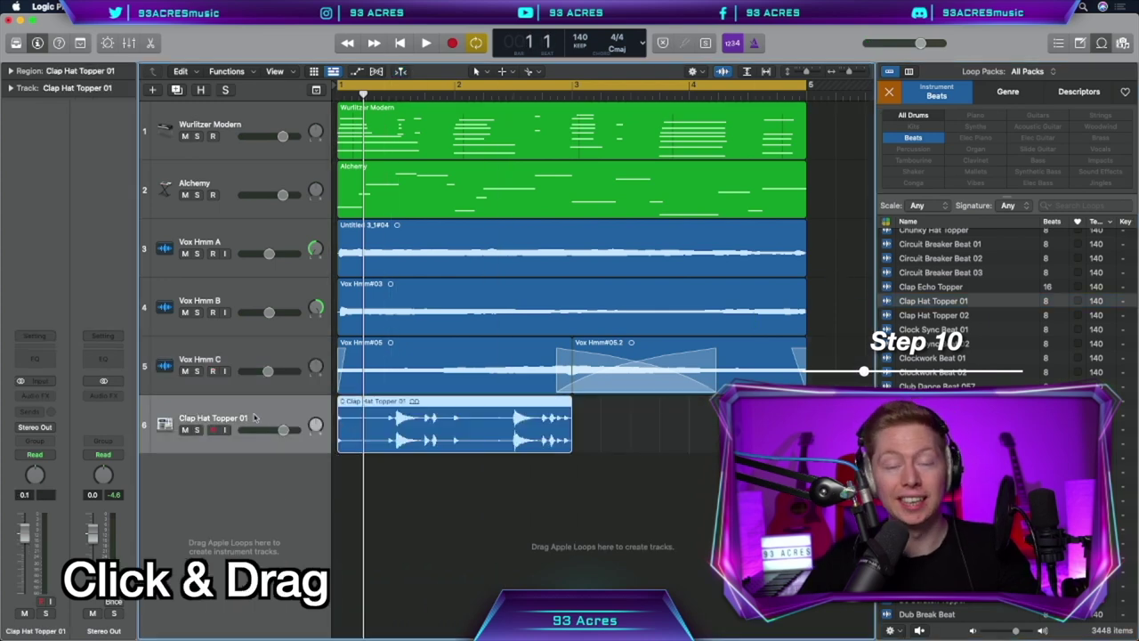
{"action": "left_click_drag", "start_coordinate": [433, 436], "coordinate": [667, 436]}
{"action": "key", "text": "space"}
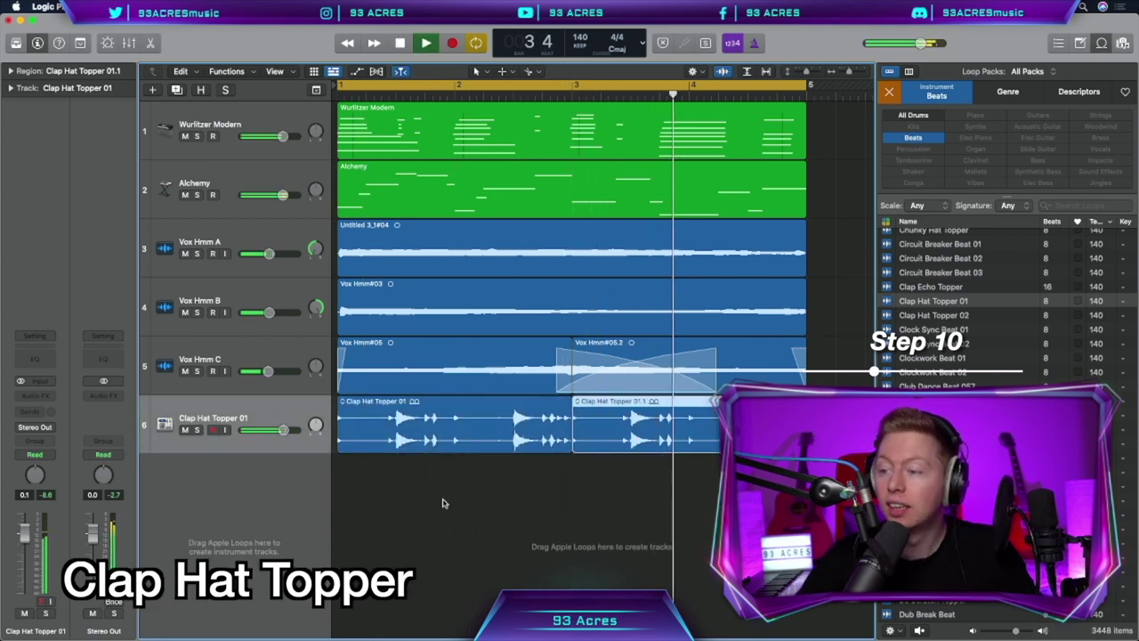
{"action": "key", "text": "space"}
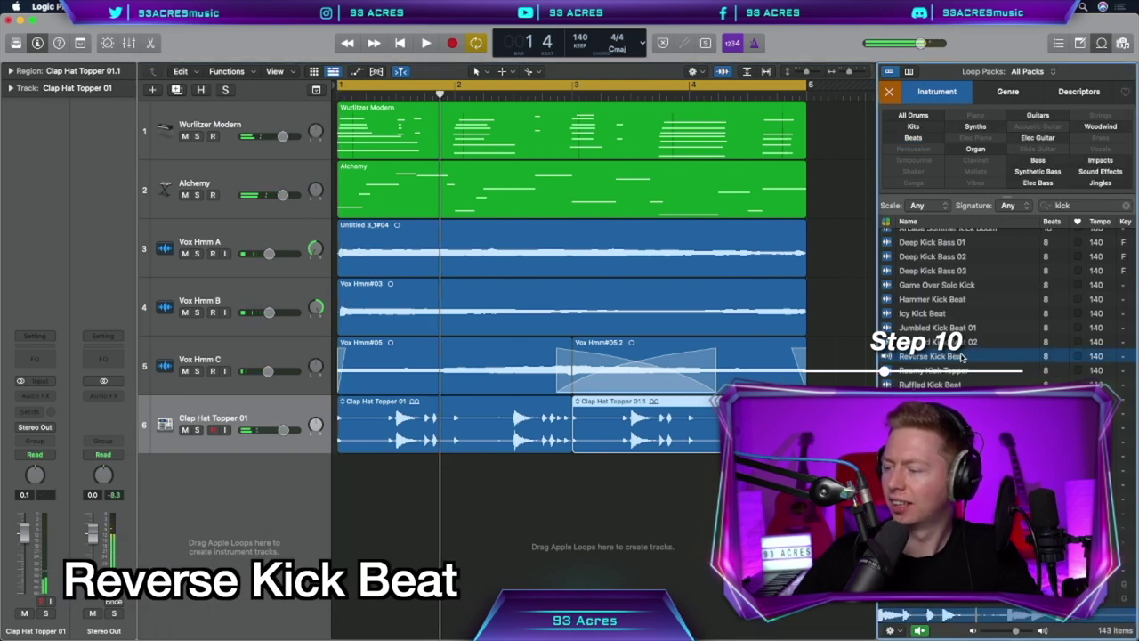
Add Reverse Kick Beat as a new track below the claps and play it
{"action": "left_click", "coordinate": [970, 358]}
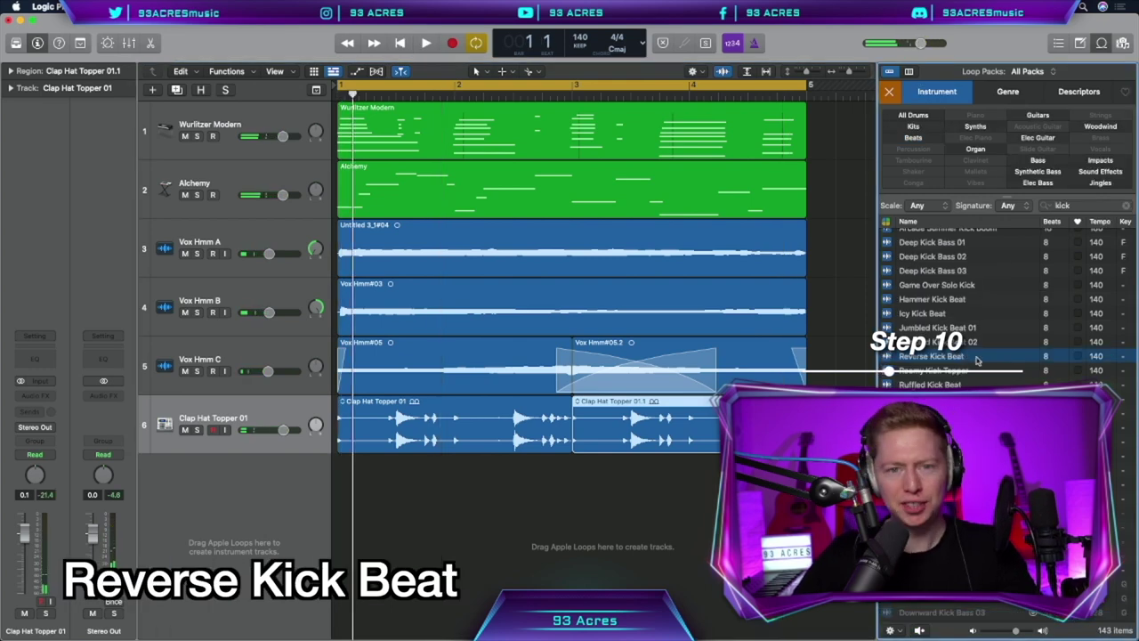
{"action": "left_click_drag", "start_coordinate": [977, 360], "coordinate": [343, 469]}
{"action": "key", "text": "space"}
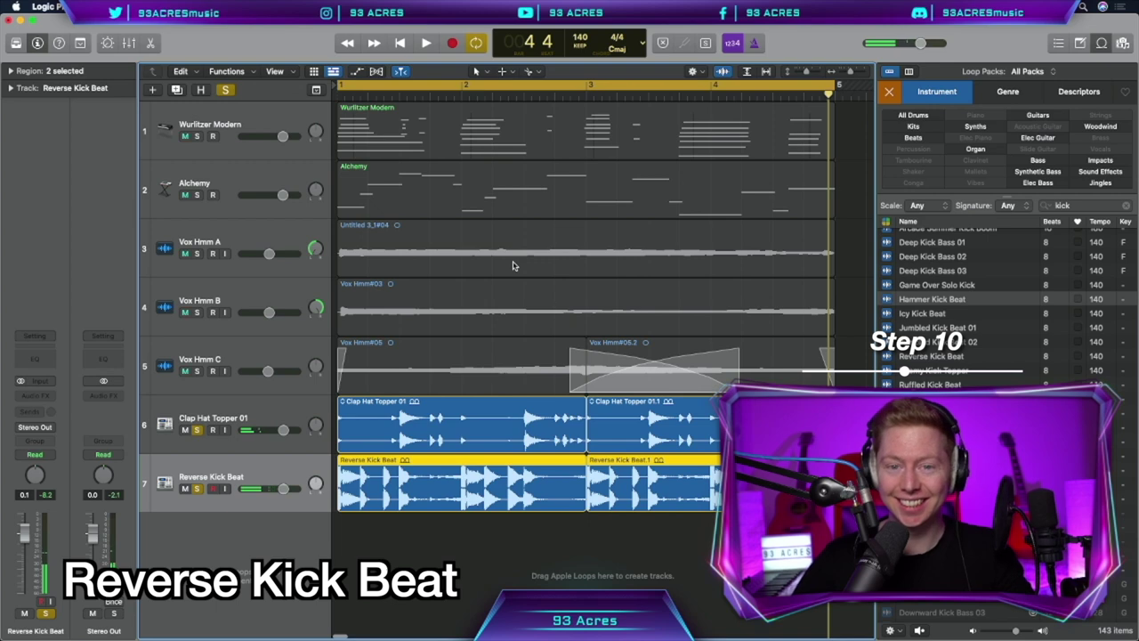
Split and trim the Reverse Kick Beat region with Scissors into gapped pieces
{"action": "key", "text": "o"}
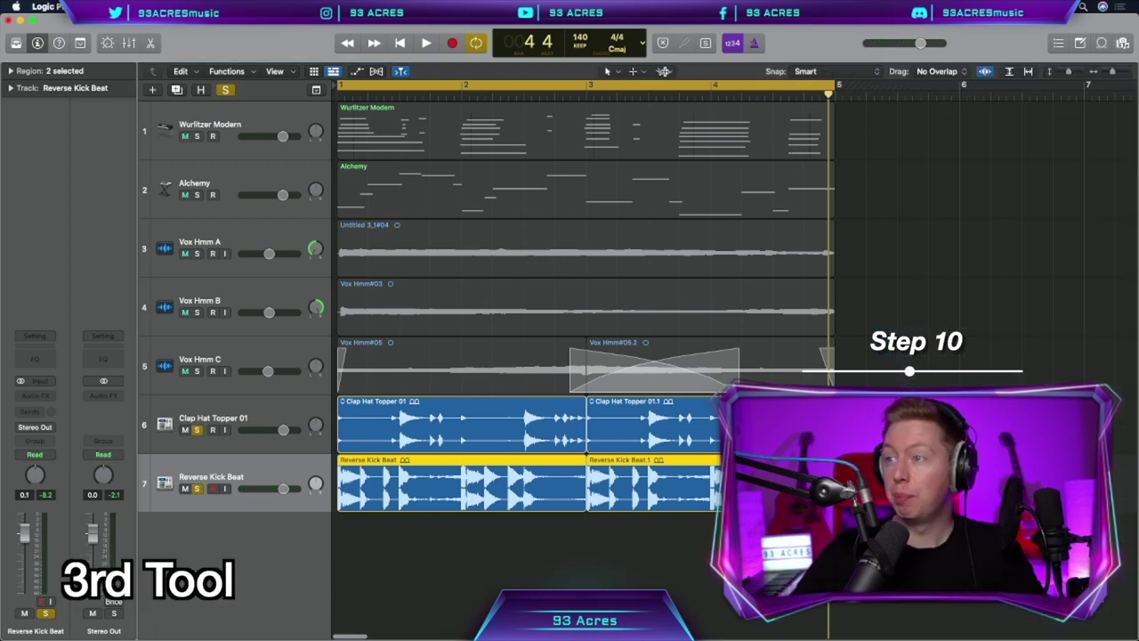
{"action": "left_click", "coordinate": [663, 71]}
{"action": "left_click", "coordinate": [702, 148]}
{"action": "left_click", "coordinate": [537, 485]}
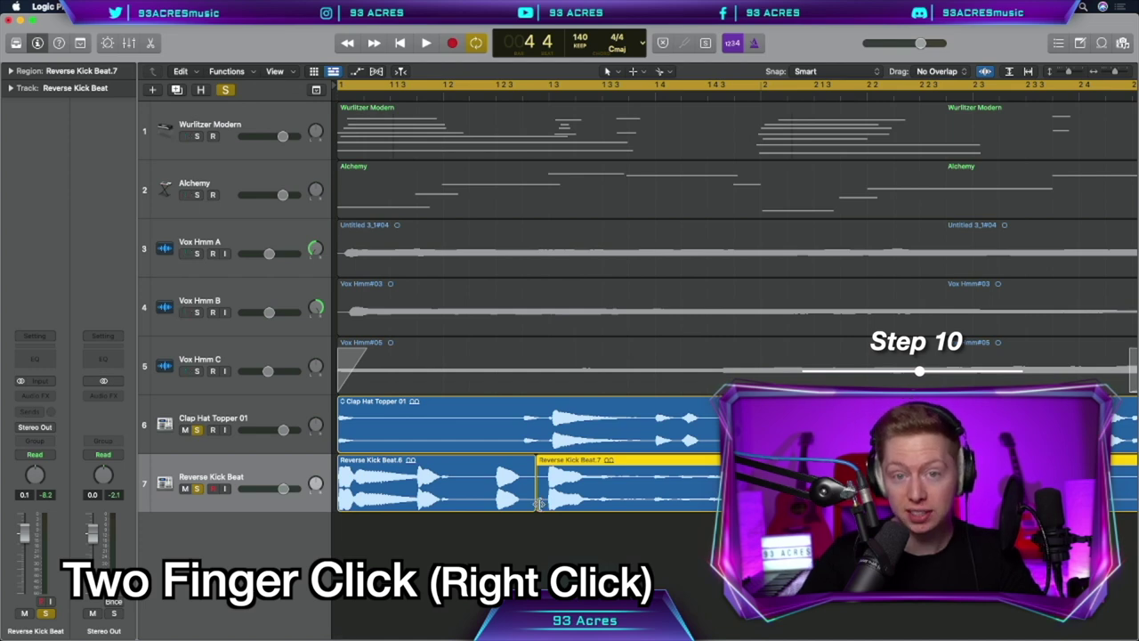
{"action": "left_click_drag", "start_coordinate": [539, 503], "coordinate": [650, 502]}
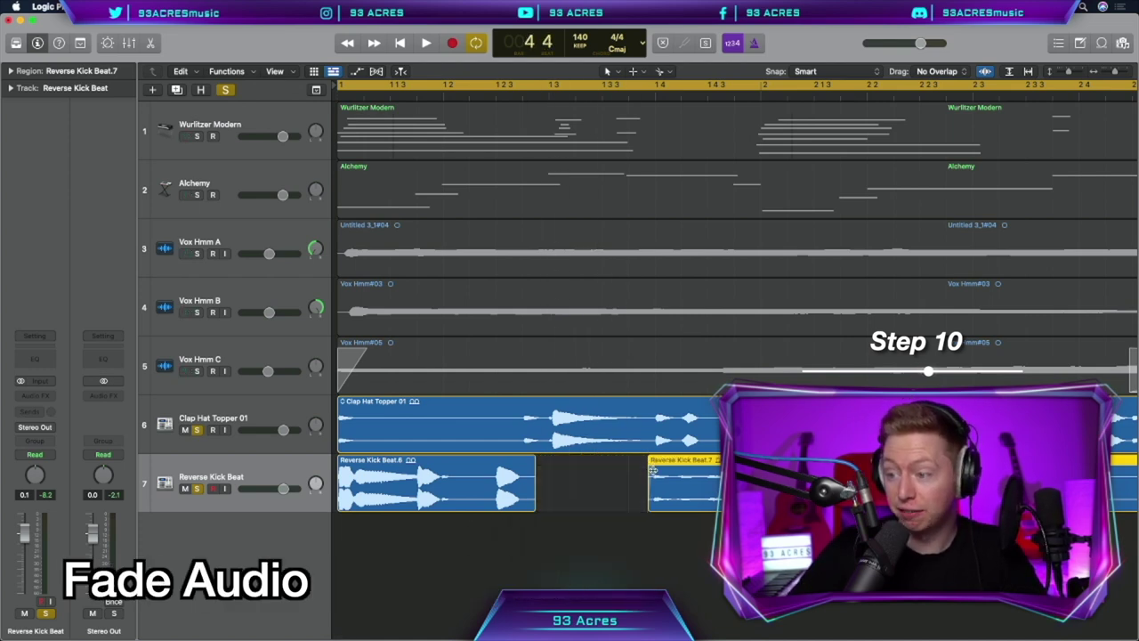
{"action": "left_click", "coordinate": [531, 464]}
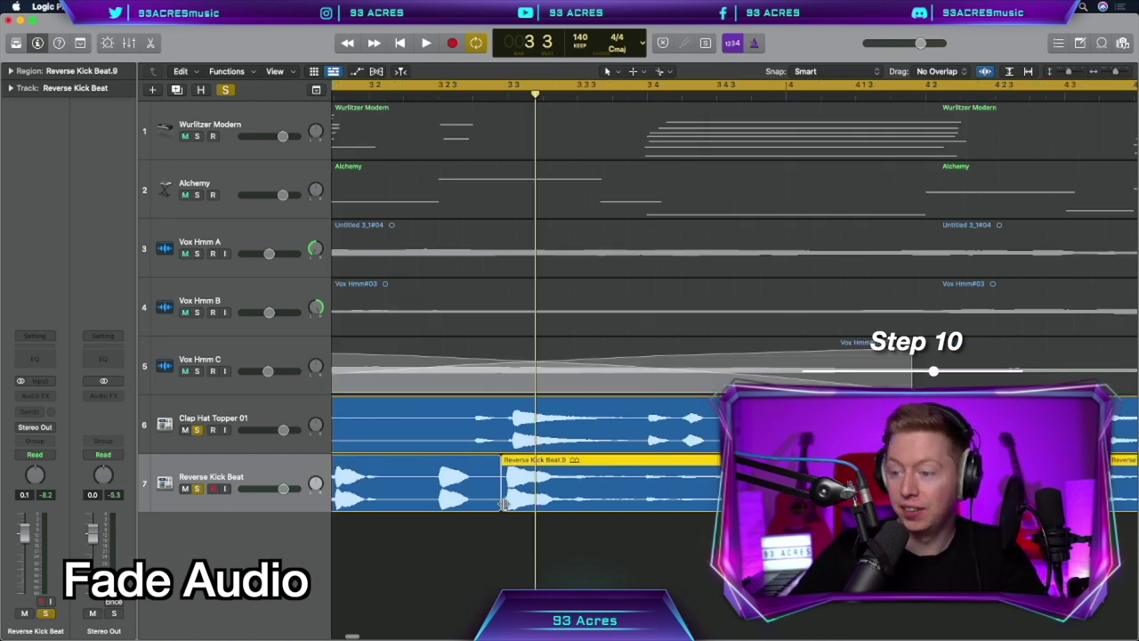
{"action": "mouse_move", "coordinate": [500, 498]}
{"action": "left_mouse_down"}
{"action": "mouse_move", "coordinate": [559, 508]}
{"action": "mouse_move", "coordinate": [501, 487]}
{"action": "left_mouse_up"}
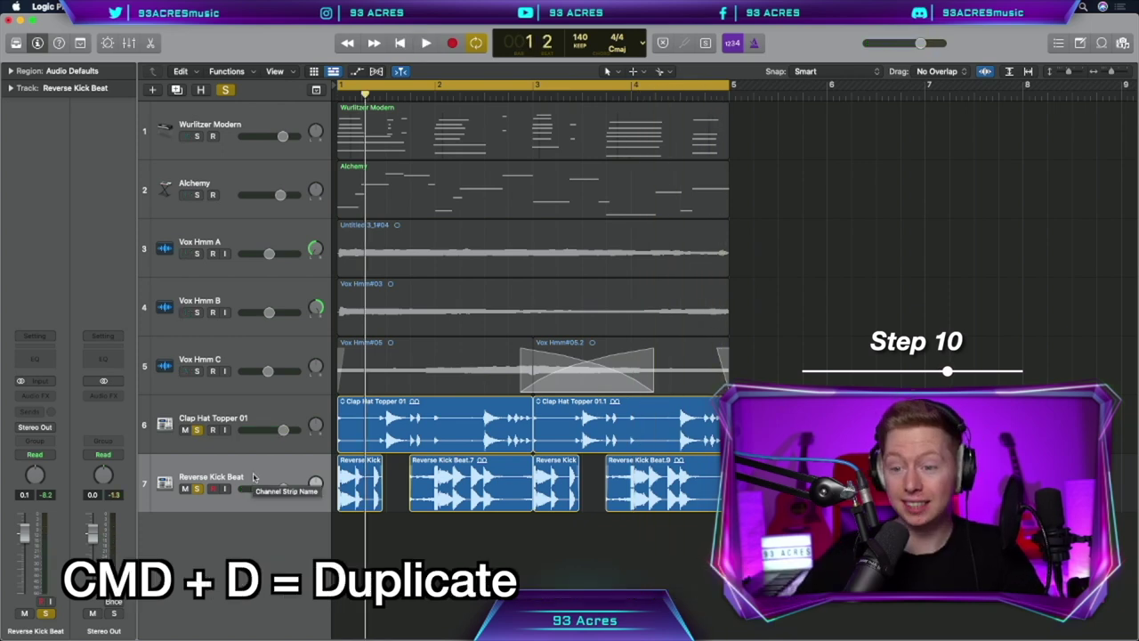
Add two new tracks holding short copied kick and clap snippets
{"action": "key", "text": "super+d"}
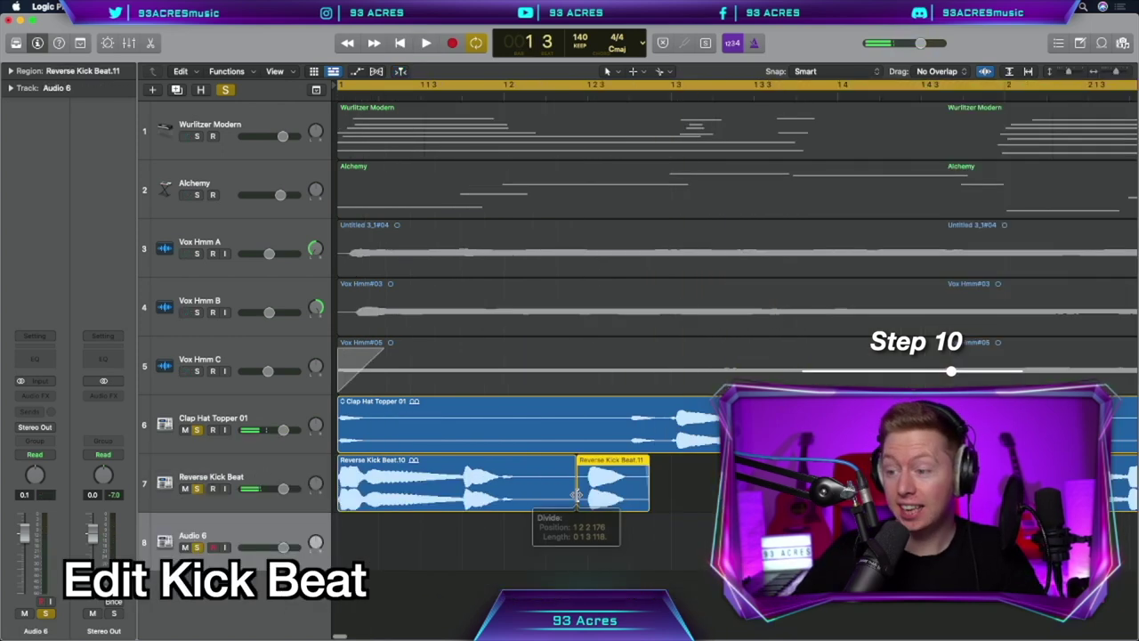
{"action": "left_click_drag", "start_coordinate": [614, 487], "coordinate": [642, 537]}
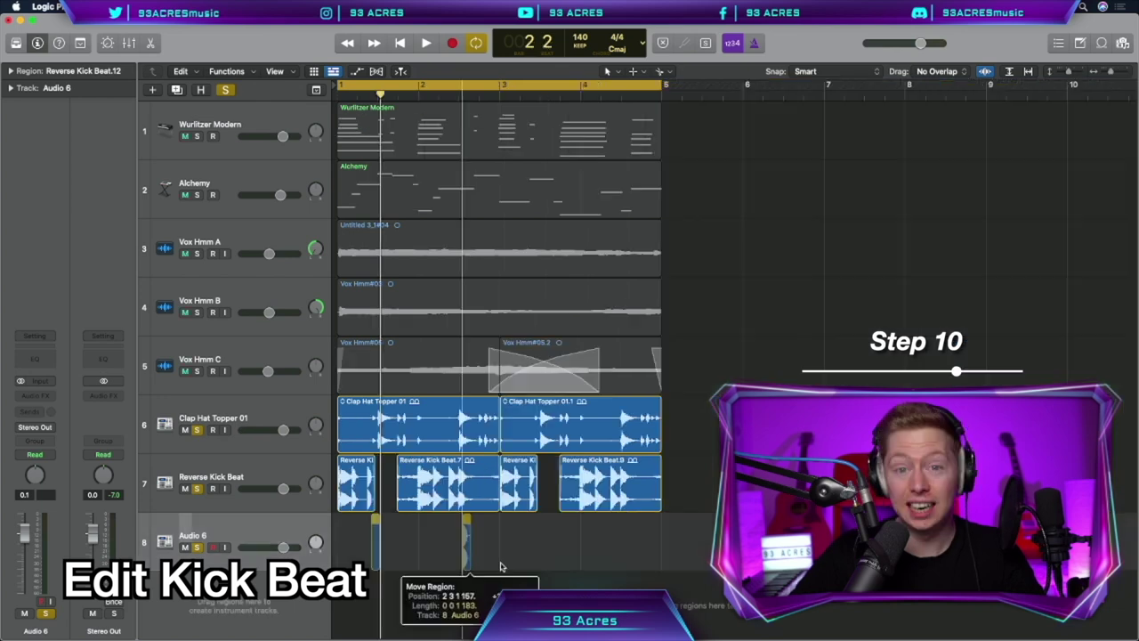
{"action": "left_click_drag", "start_coordinate": [391, 553], "coordinate": [650, 556]}
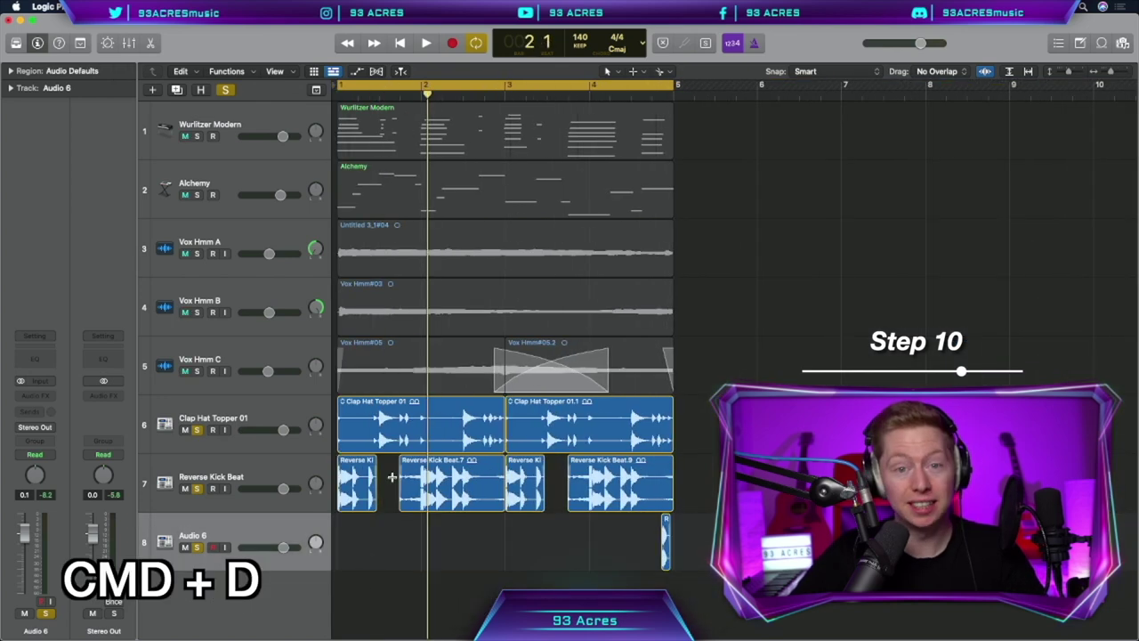
{"action": "key", "text": "super+d"}
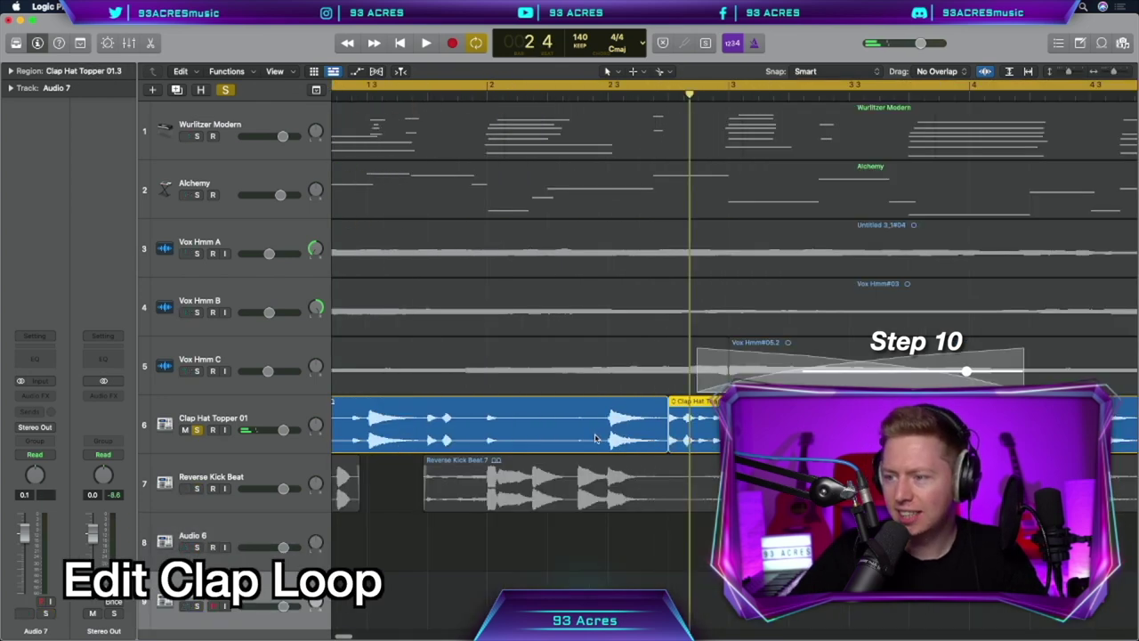
{"action": "left_click_drag", "start_coordinate": [596, 438], "coordinate": [713, 610]}
{"action": "left_click_drag", "start_coordinate": [498, 587], "coordinate": [570, 609]}
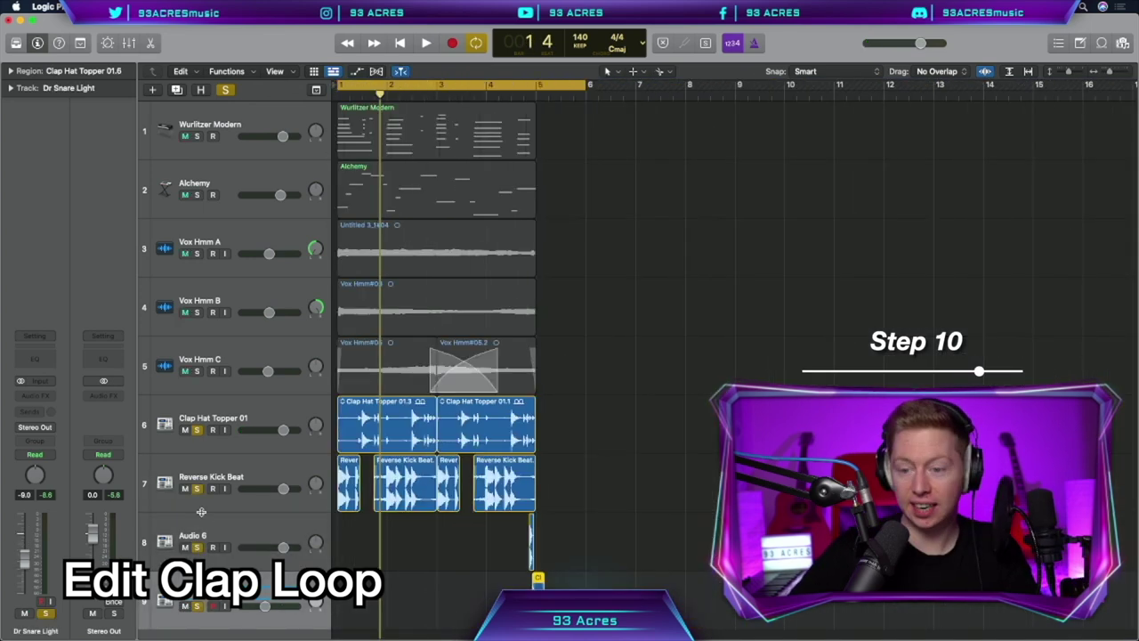
Rename track 8 to 'Kick Small' and play back the drum edits
{"action": "double_click", "coordinate": [200, 532]}
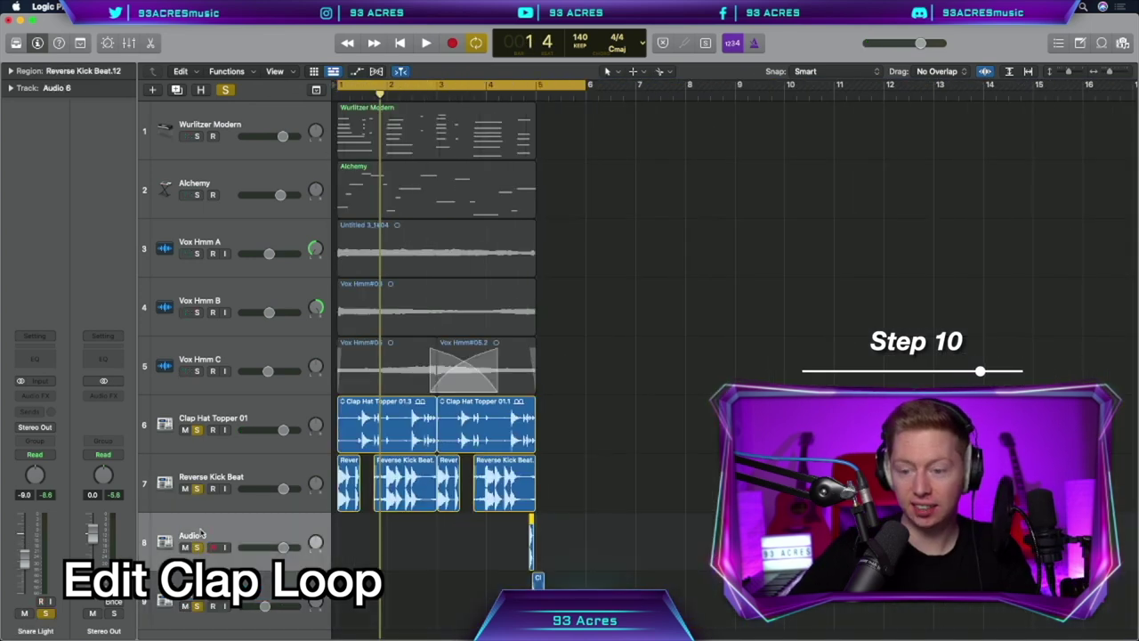
{"action": "type", "text": "Kick Small"}
{"action": "key", "text": "Return"}
{"action": "key", "text": "space"}
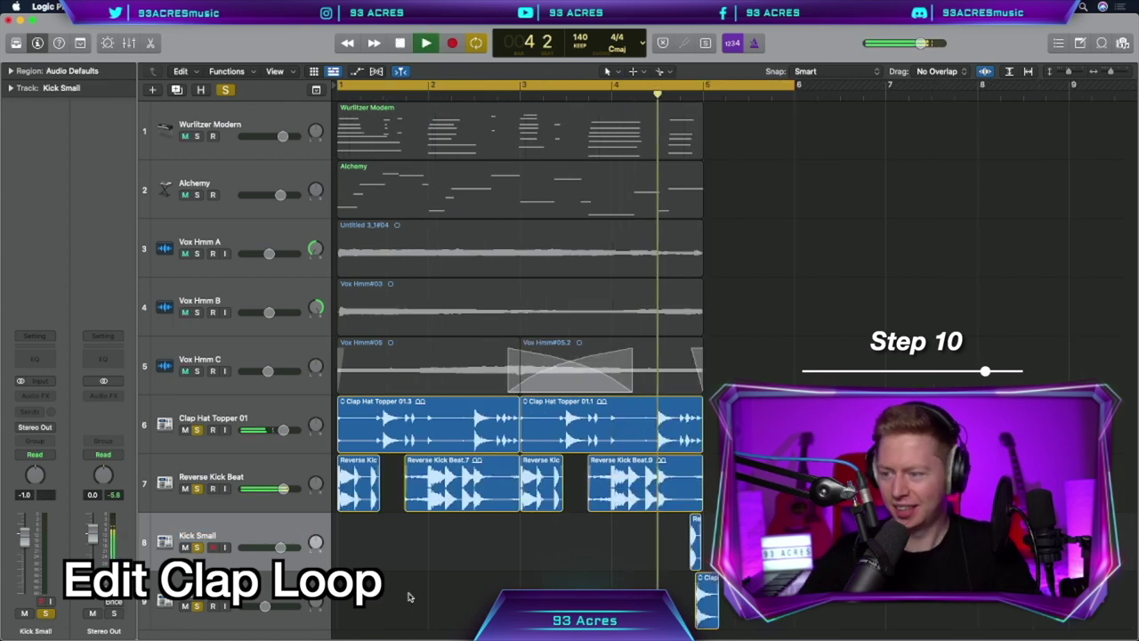
Stop playback of the drum edits
{"action": "key", "text": "space"}
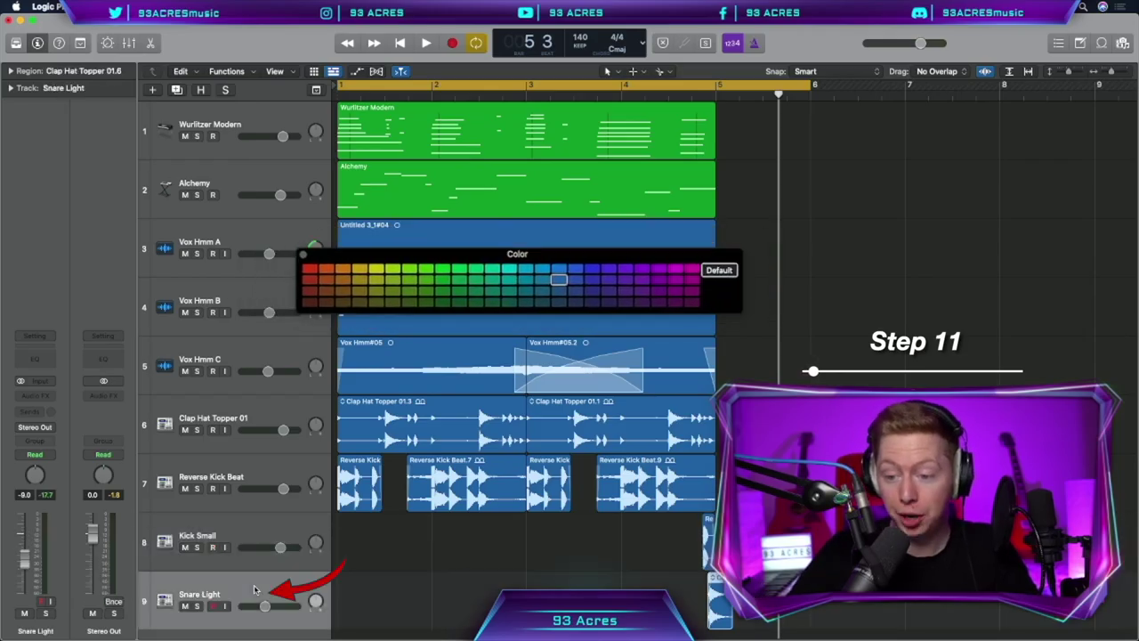
Colour the four drum tracks' regions yellow
{"action": "left_click", "coordinate": [246, 414], "text": "shift"}
{"action": "left_click", "coordinate": [376, 271]}
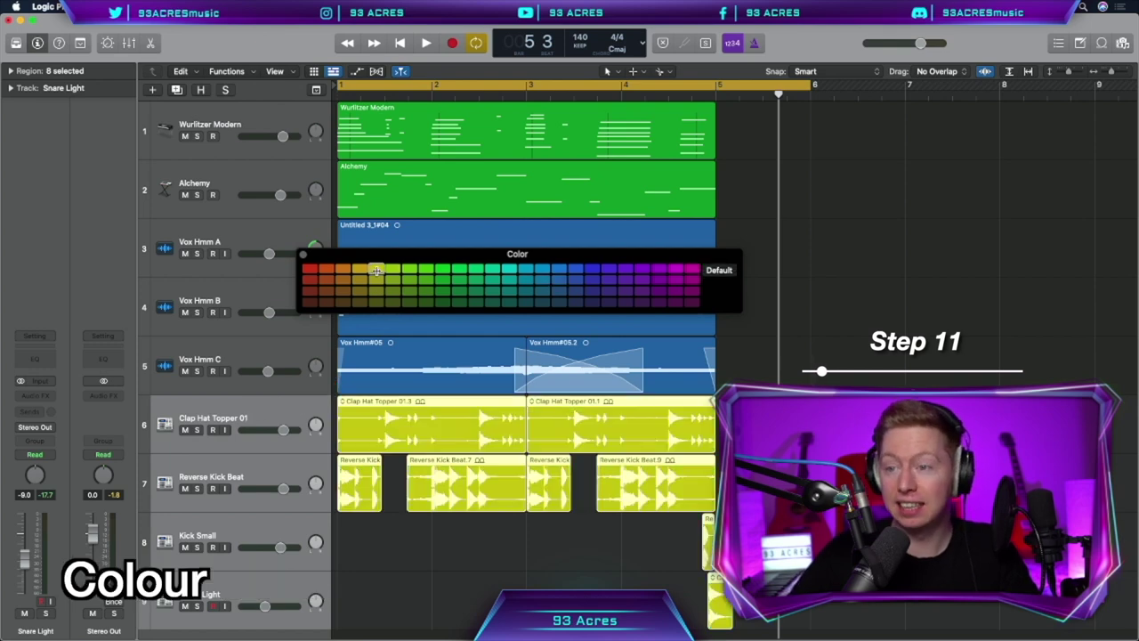
{"action": "left_click", "coordinate": [357, 530]}
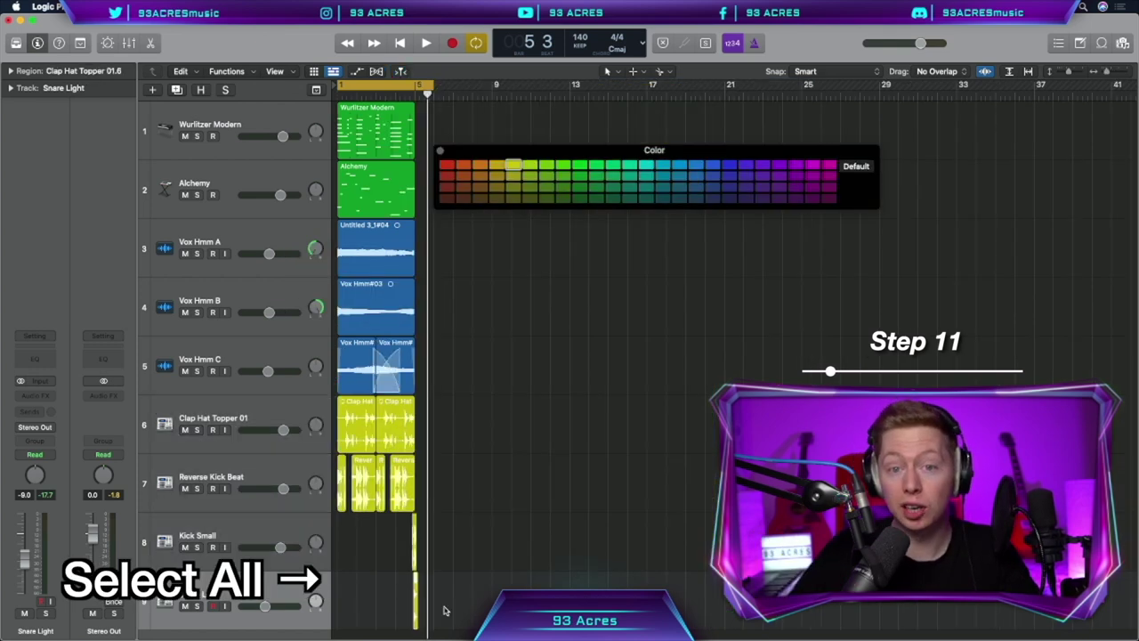
Move all regions to start at bar 13 and add a marker there
{"action": "key", "text": "super+a"}
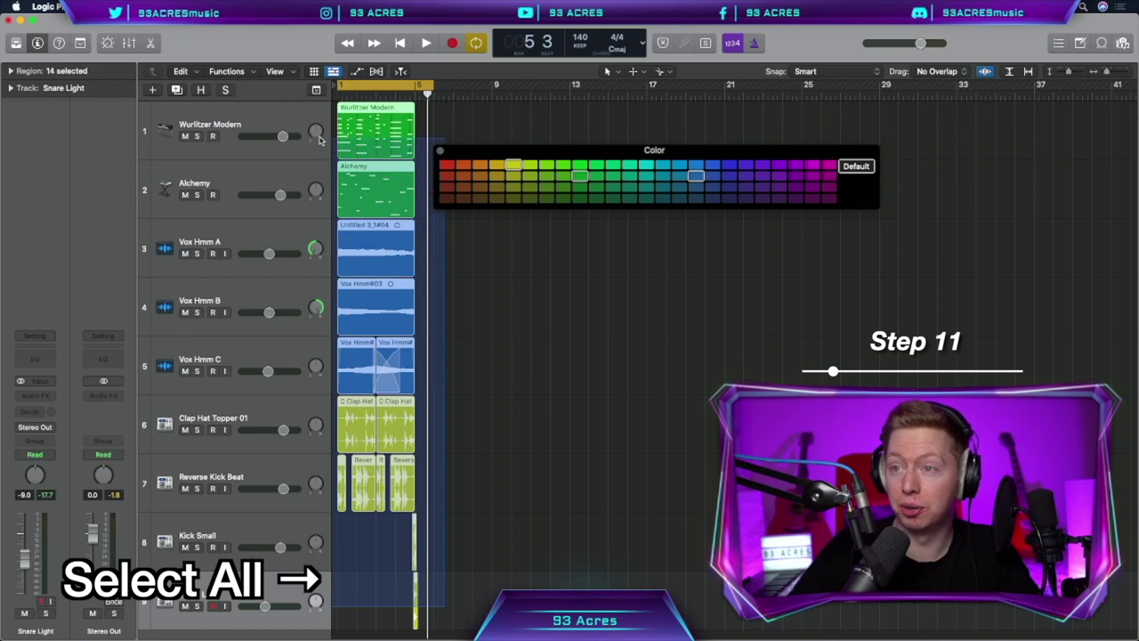
{"action": "left_click_drag", "start_coordinate": [374, 138], "coordinate": [606, 138]}
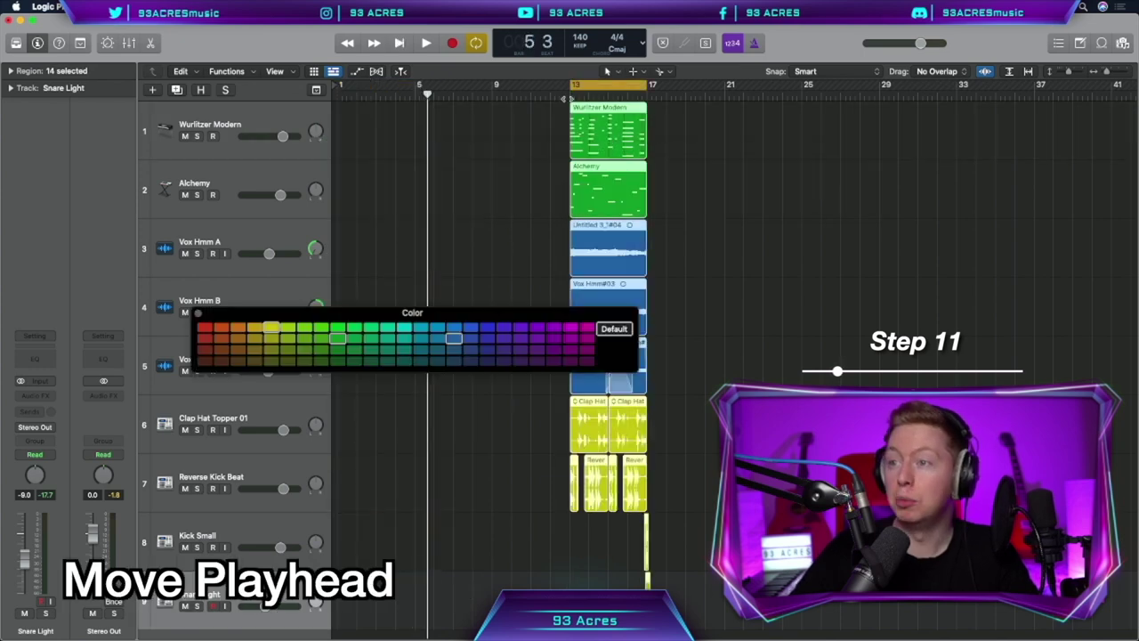
{"action": "left_click", "coordinate": [567, 94]}
{"action": "key", "text": "alt+apostrophe"}
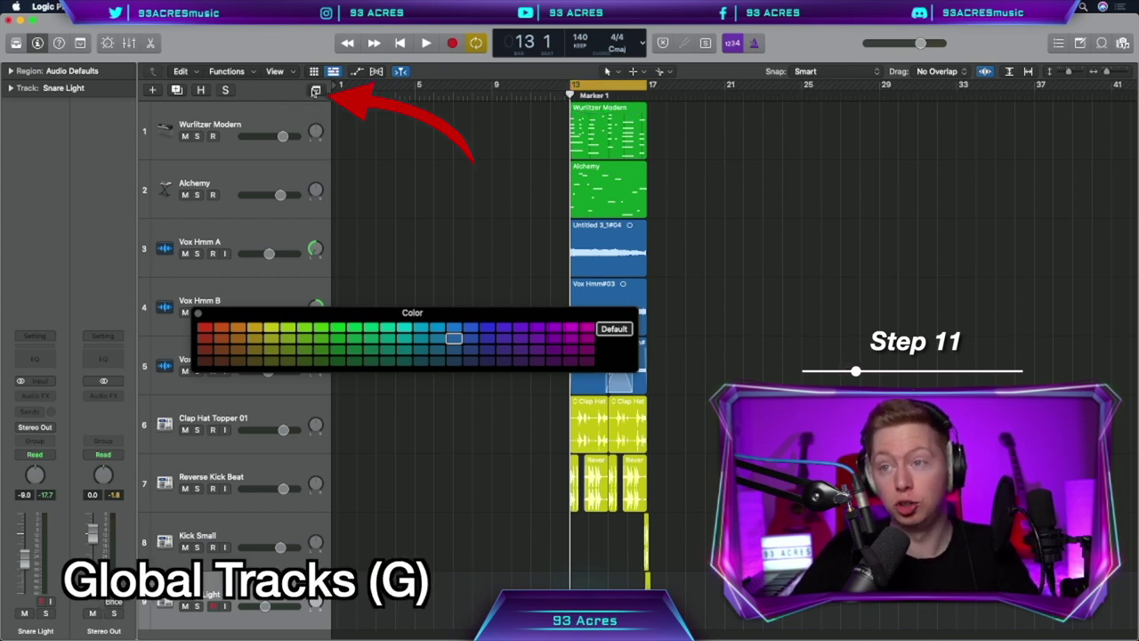
Show the marker lane and rename a marker to CHORUS at bar 13, coloured pink
{"action": "left_click", "coordinate": [316, 89]}
{"action": "double_click", "coordinate": [593, 122]}
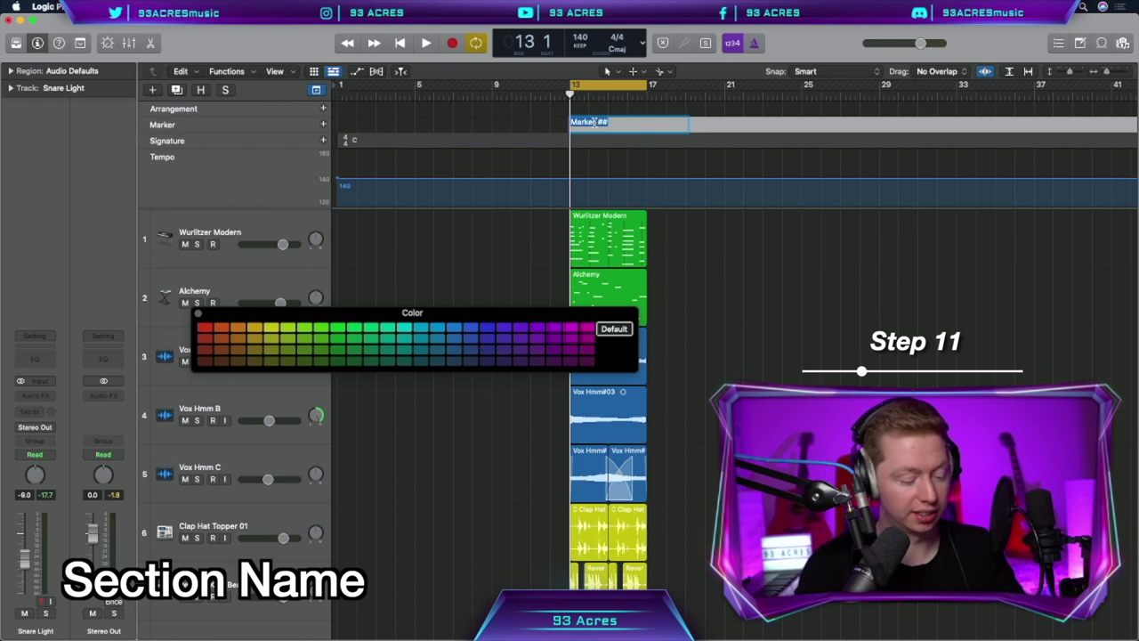
{"action": "key", "text": "Return"}
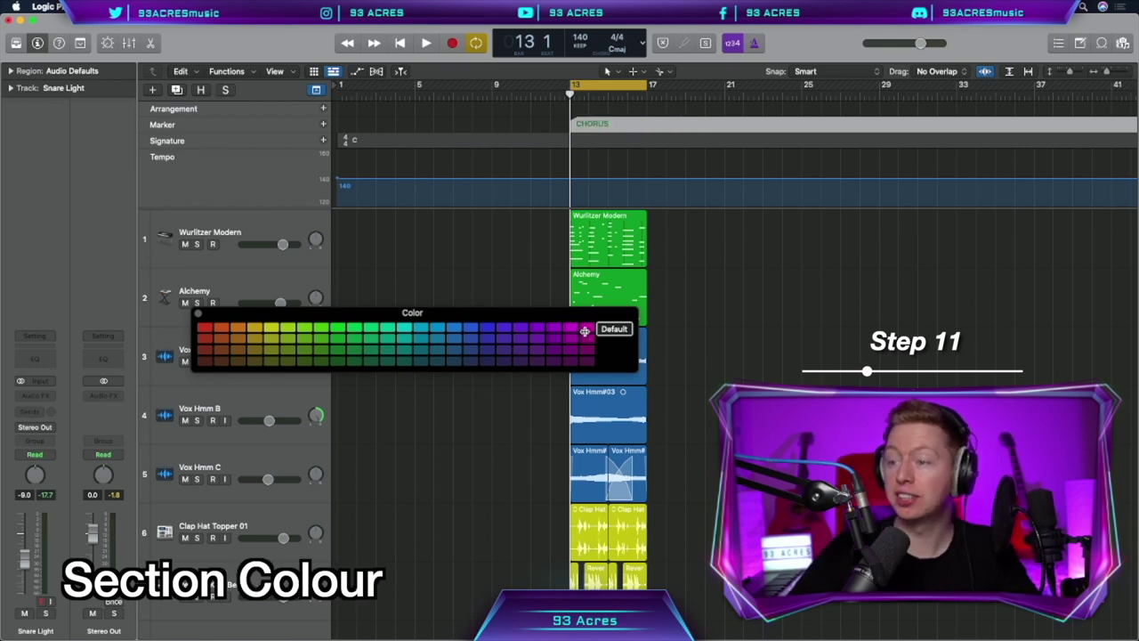
{"action": "left_click", "coordinate": [586, 328]}
Add a green VERSE marker at bar 5, colour INTRO yellow, and add a marker at bar 21
{"action": "left_click_drag", "start_coordinate": [570, 92], "coordinate": [415, 93]}
{"action": "left_click", "coordinate": [323, 108]}
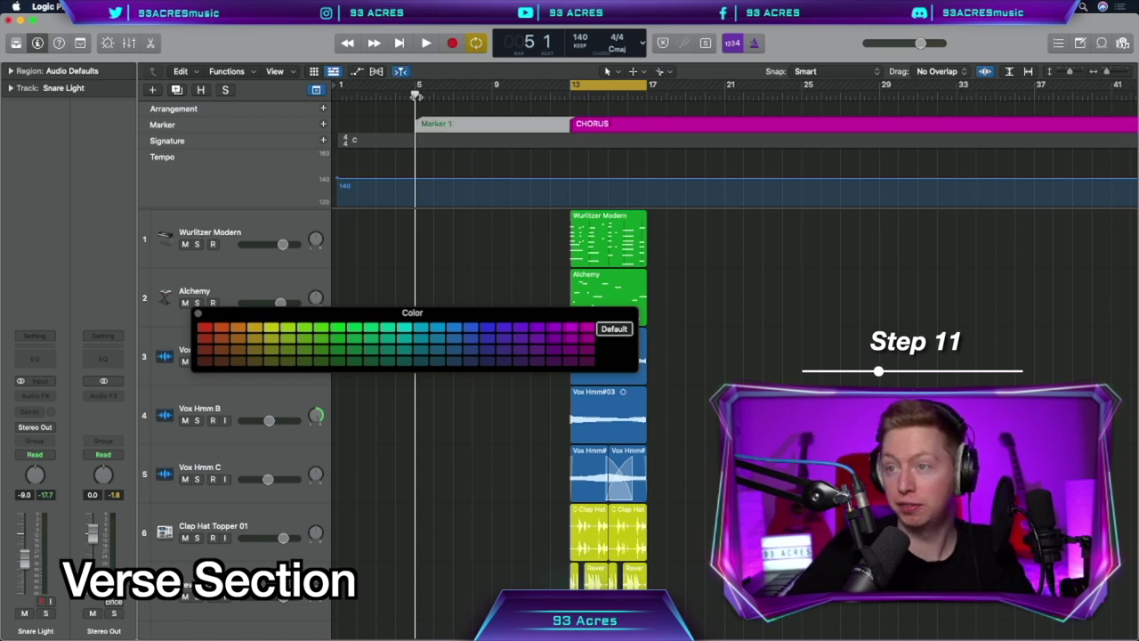
{"action": "left_click", "coordinate": [337, 329]}
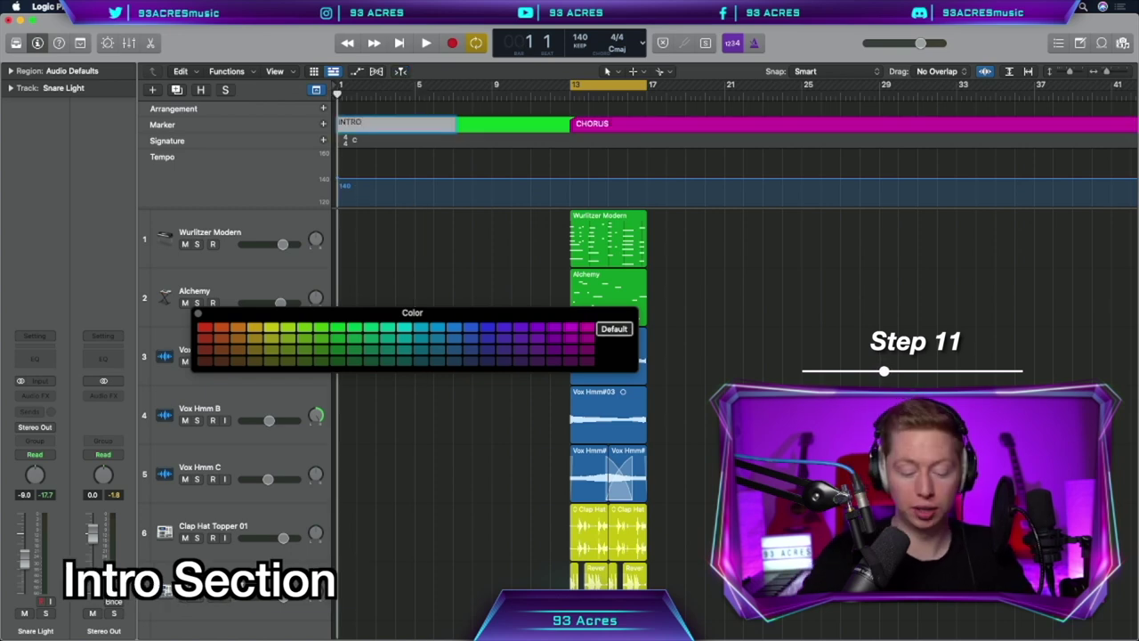
{"action": "left_click", "coordinate": [269, 329]}
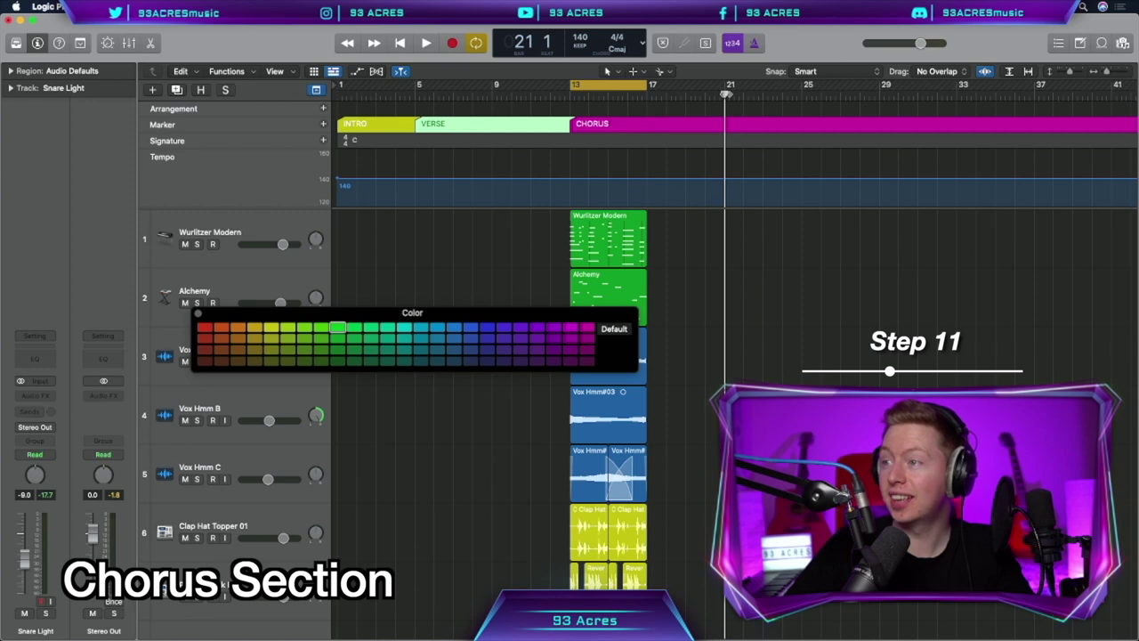
{"action": "key", "text": "alt+apostrophe"}
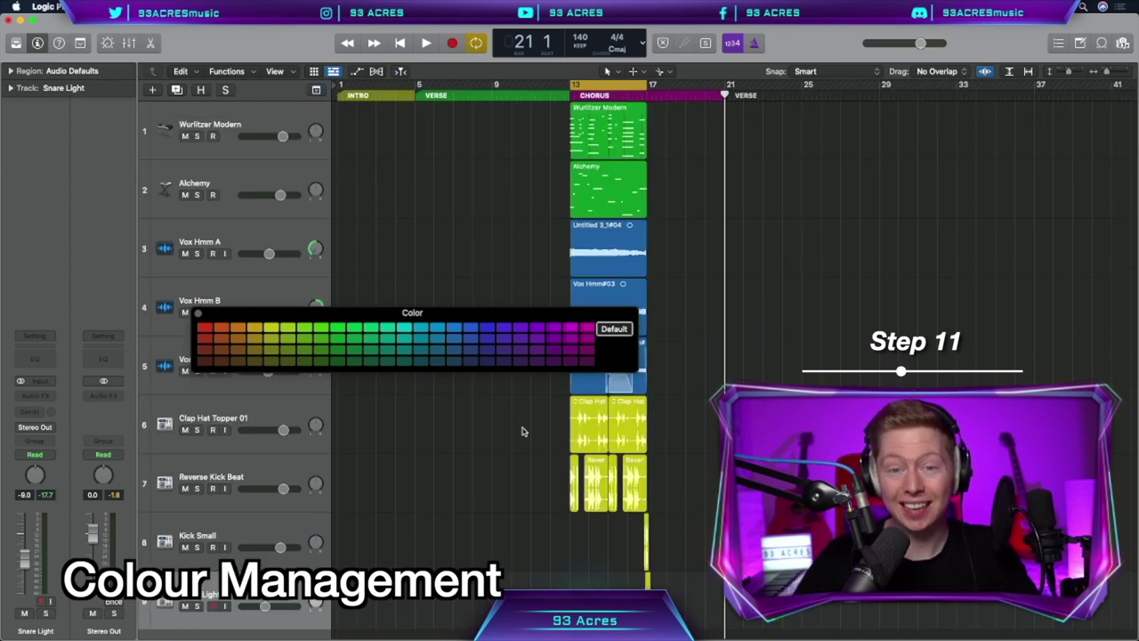
{"action": "key", "text": "alt+c"}
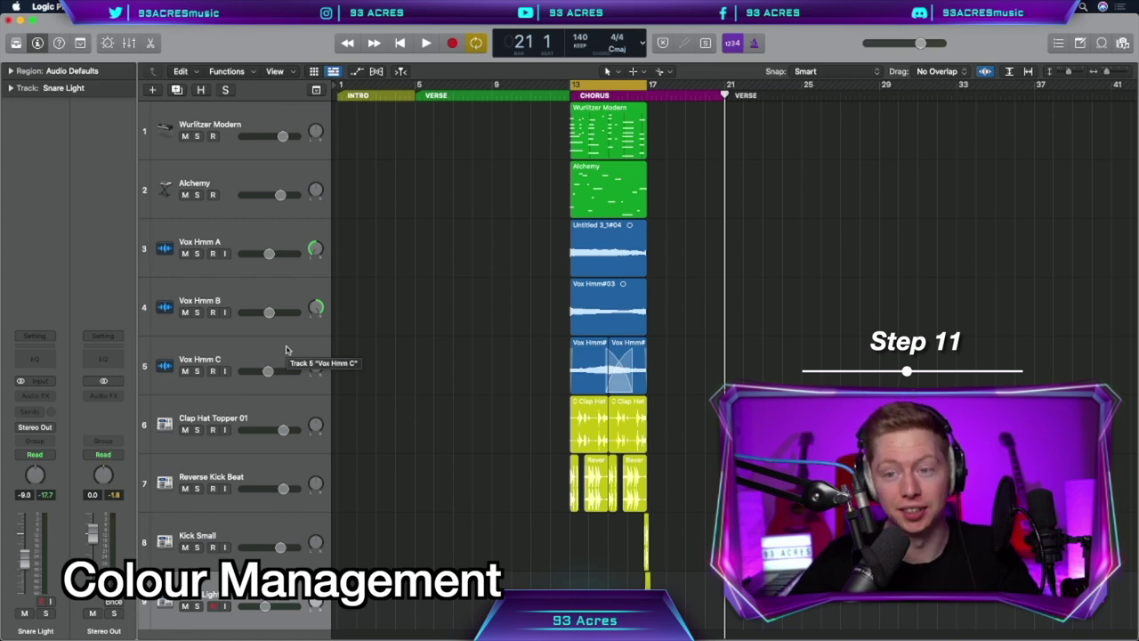
Group Vox Hmm A, B and C into a summing stack named Vox Hmm Group
{"action": "left_click", "coordinate": [267, 356]}
{"action": "left_click", "coordinate": [257, 237], "text": "shift"}
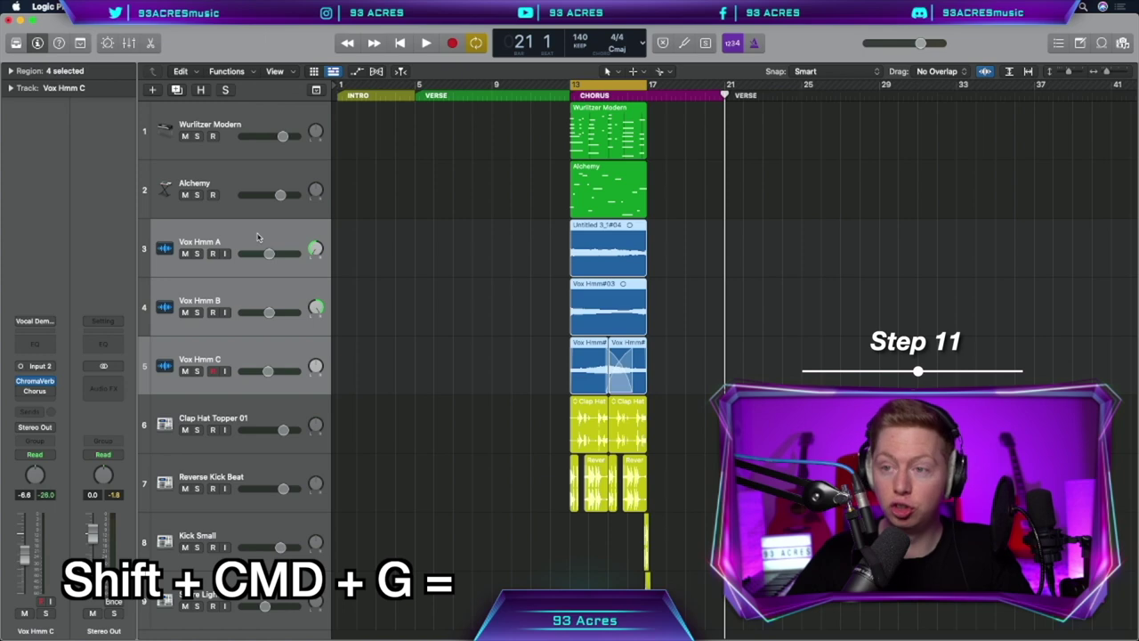
{"action": "key", "text": "shift+super+g"}
{"action": "type", "text": "Vox Hmm Group"}
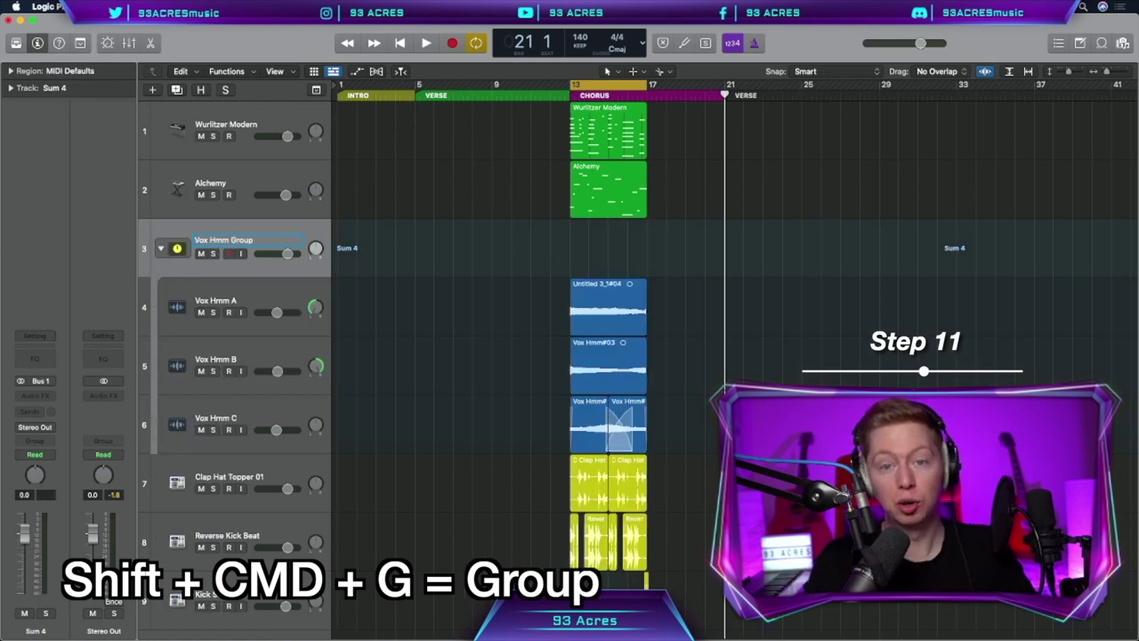
{"action": "key", "text": "Return"}
Collapse and re-expand the stack, select Vox Hmm A, and show the Mixer
{"action": "left_click", "coordinate": [161, 249]}
{"action": "left_click", "coordinate": [161, 250]}
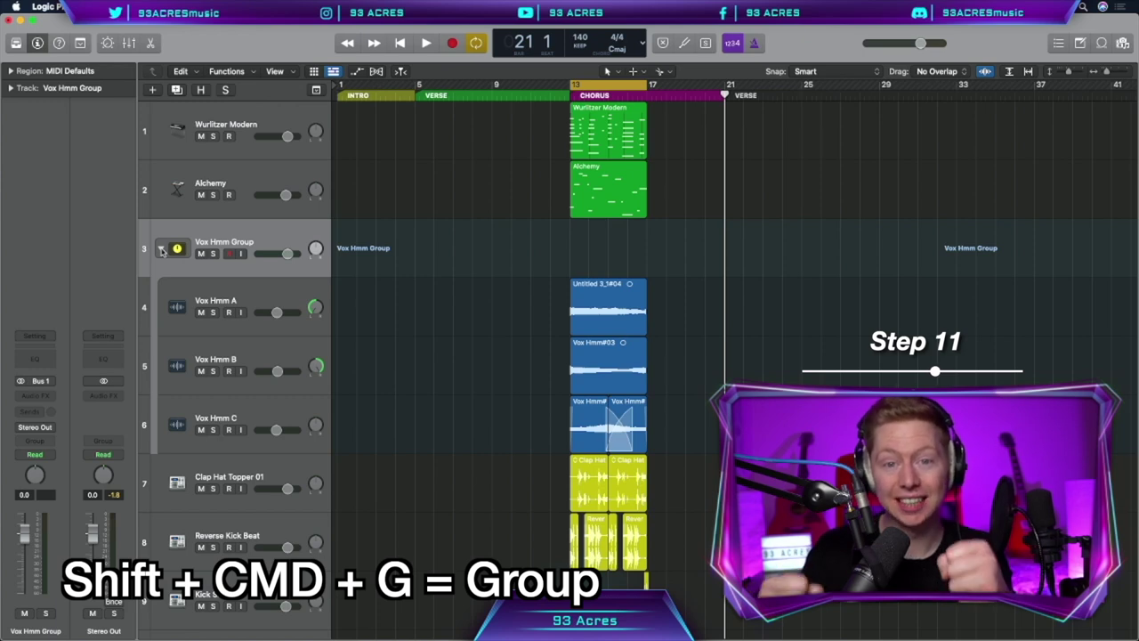
{"action": "left_click", "coordinate": [272, 292]}
{"action": "key", "text": "x"}
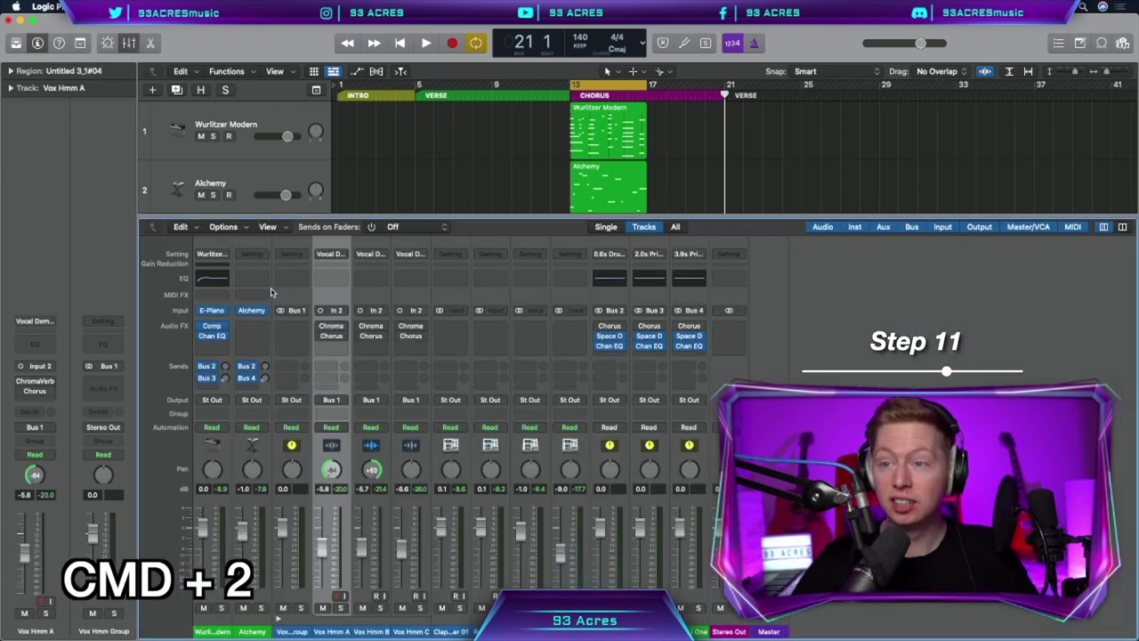
In the separate Mixer window, copy the ChromaVerb onto the Vox Hmm Group Audio FX slot, then stop playback
{"action": "key", "text": "super+2"}
{"action": "left_click_drag", "start_coordinate": [368, 36], "coordinate": [567, 105]}
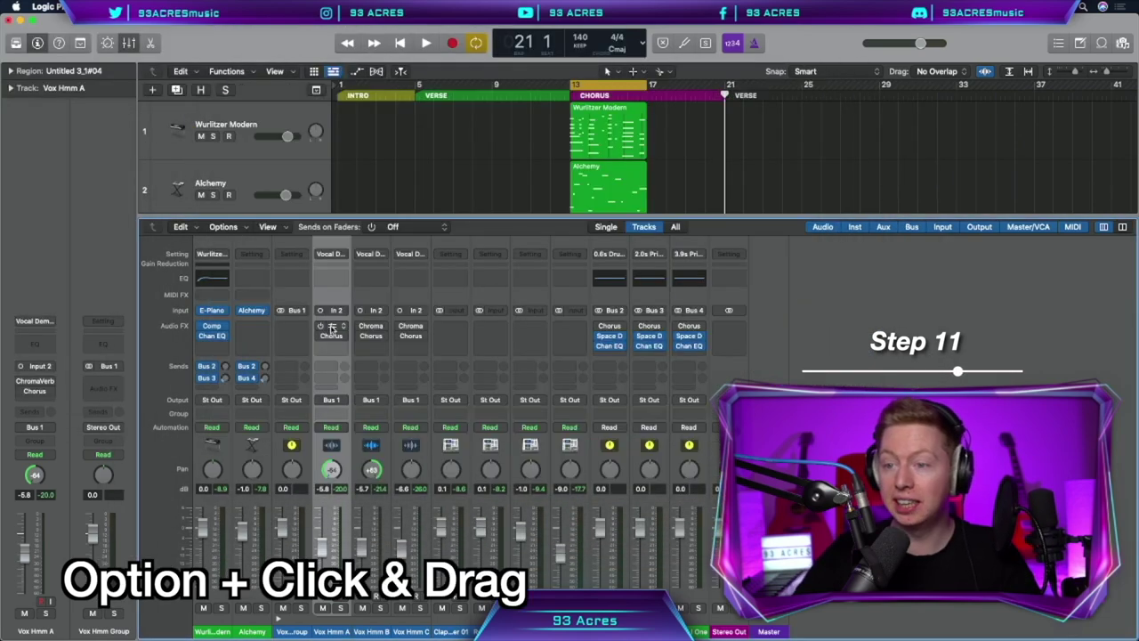
{"action": "left_click_drag", "start_coordinate": [301, 330], "coordinate": [296, 331]}
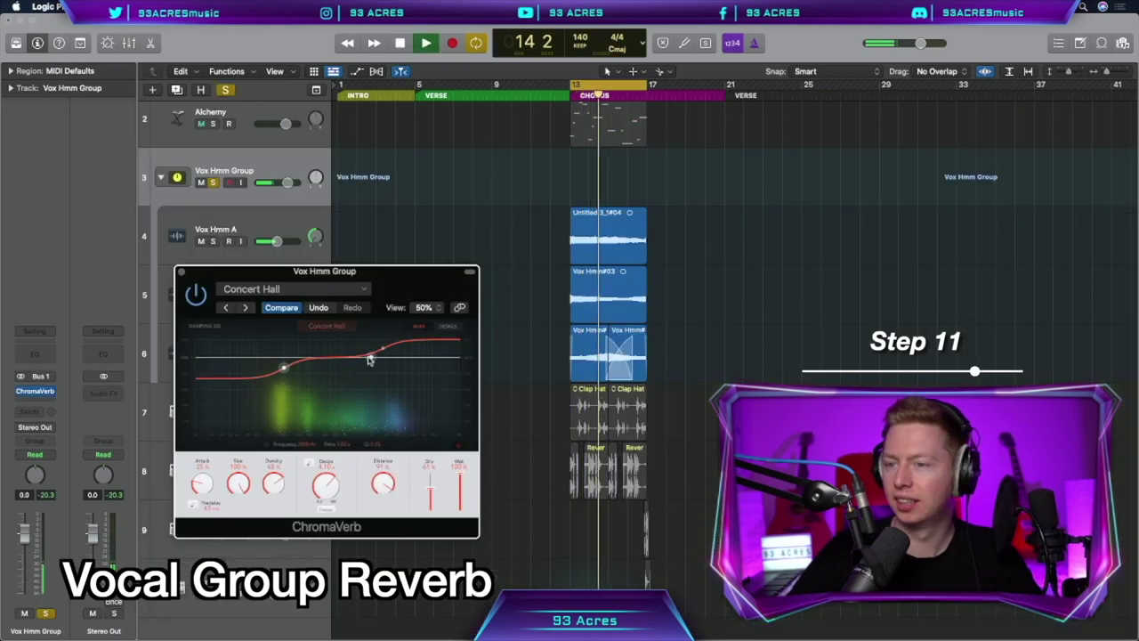
{"action": "key", "text": "space"}
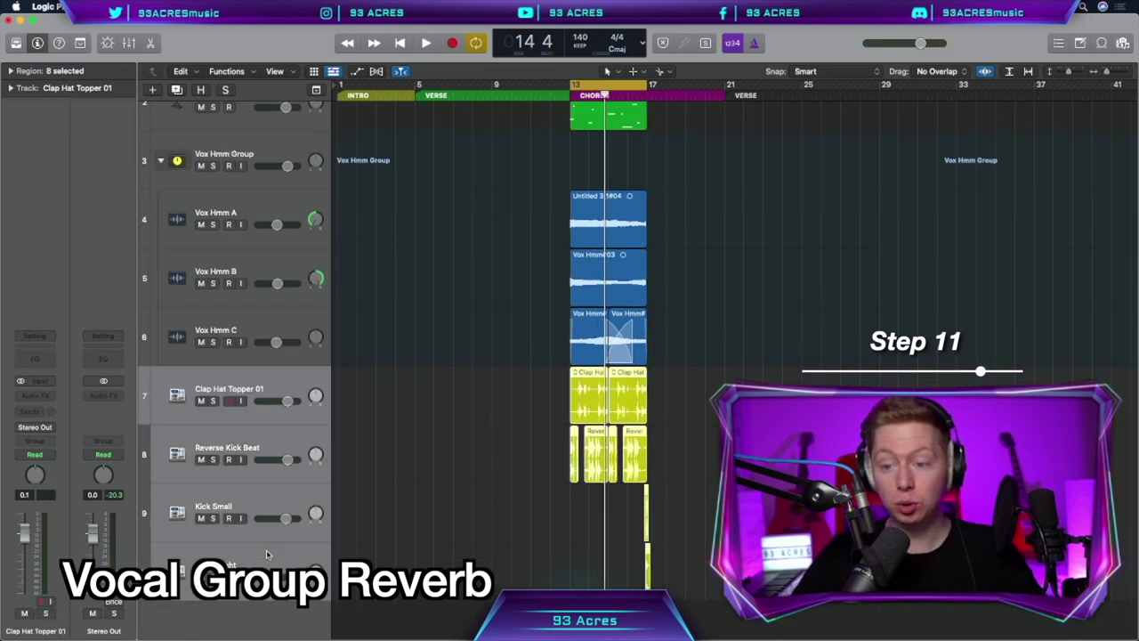
Stack the selected drum tracks as 'Drum Group' and collapse the Vox Hmm Group stack
{"action": "key", "text": "shift+super+g"}
{"action": "type", "text": "Drum G"}
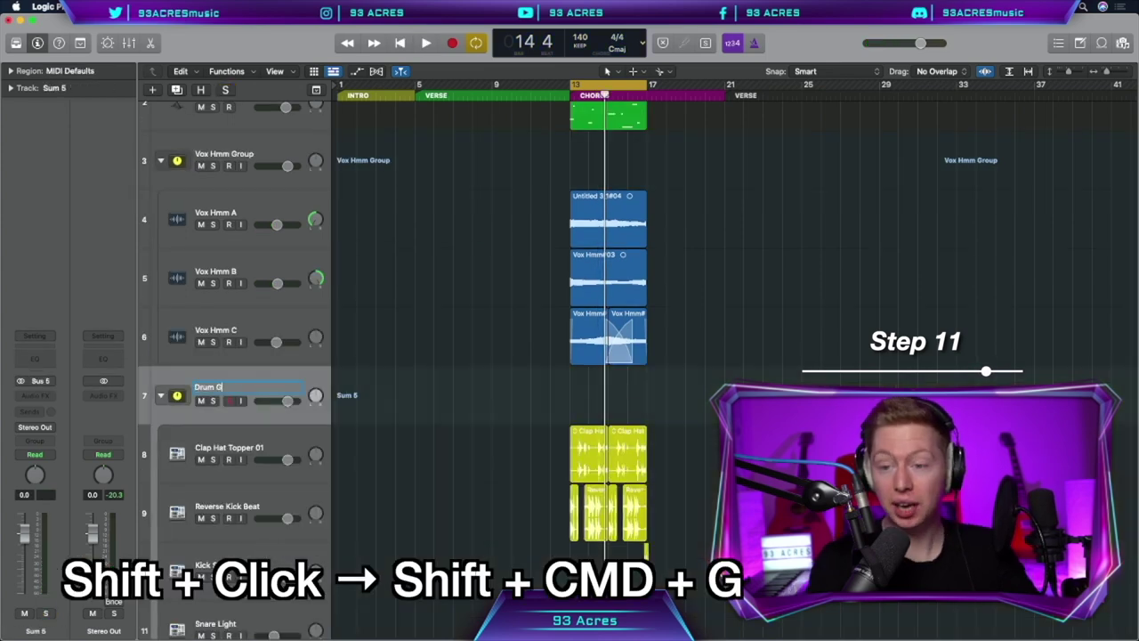
{"action": "type", "text": "roup"}
{"action": "left_click", "coordinate": [160, 396]}
{"action": "left_click", "coordinate": [161, 249]}
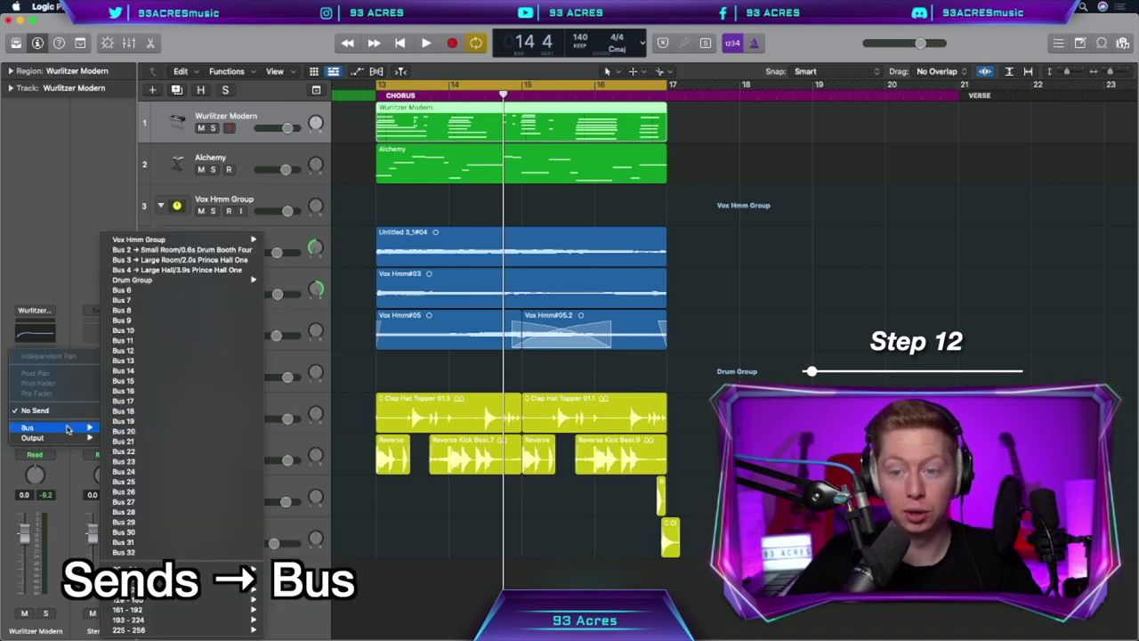
Send the Wurlitzer Modern to Bus 10, copy ChromaVerb onto that aux, raise the send, rename aux Verb
{"action": "left_click", "coordinate": [154, 331]}
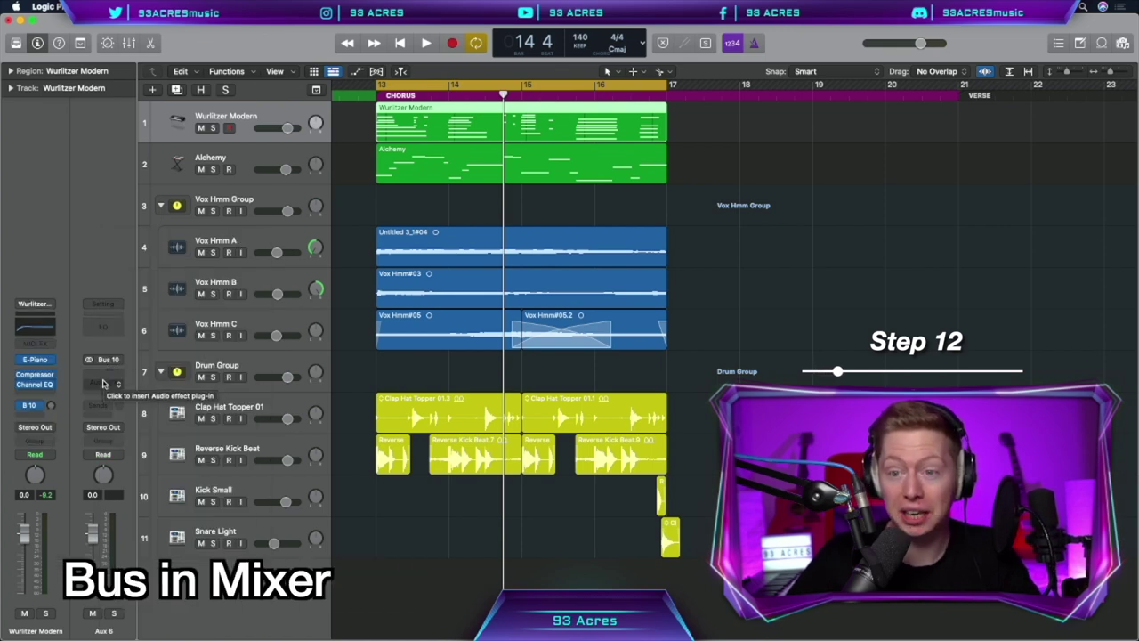
{"action": "key", "text": "x"}
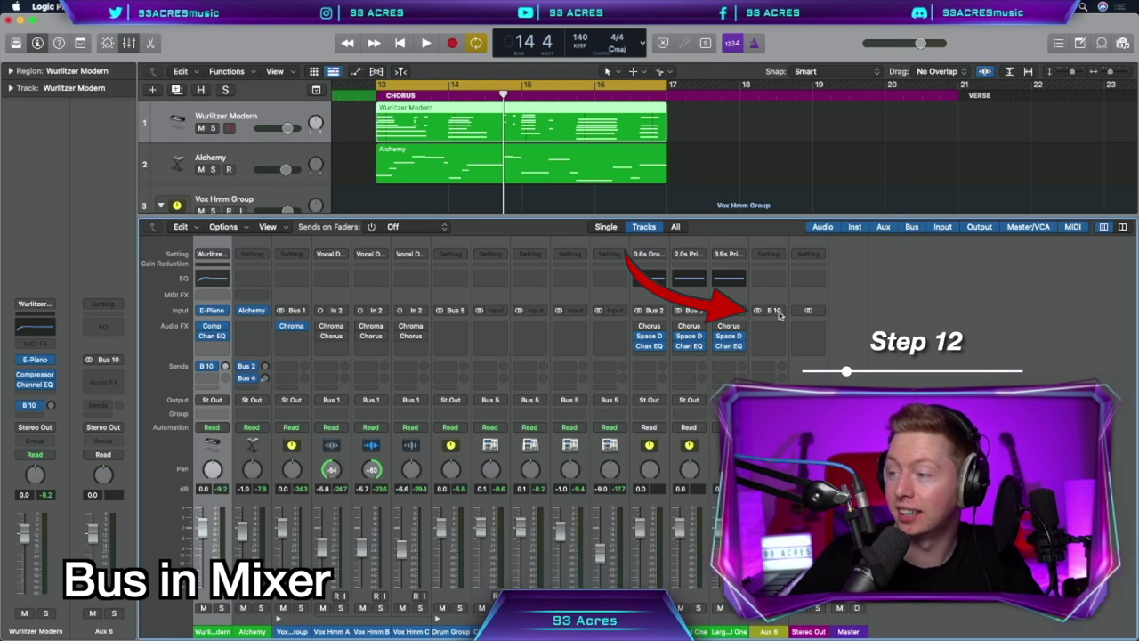
{"action": "left_click_drag", "start_coordinate": [291, 327], "coordinate": [771, 329]}
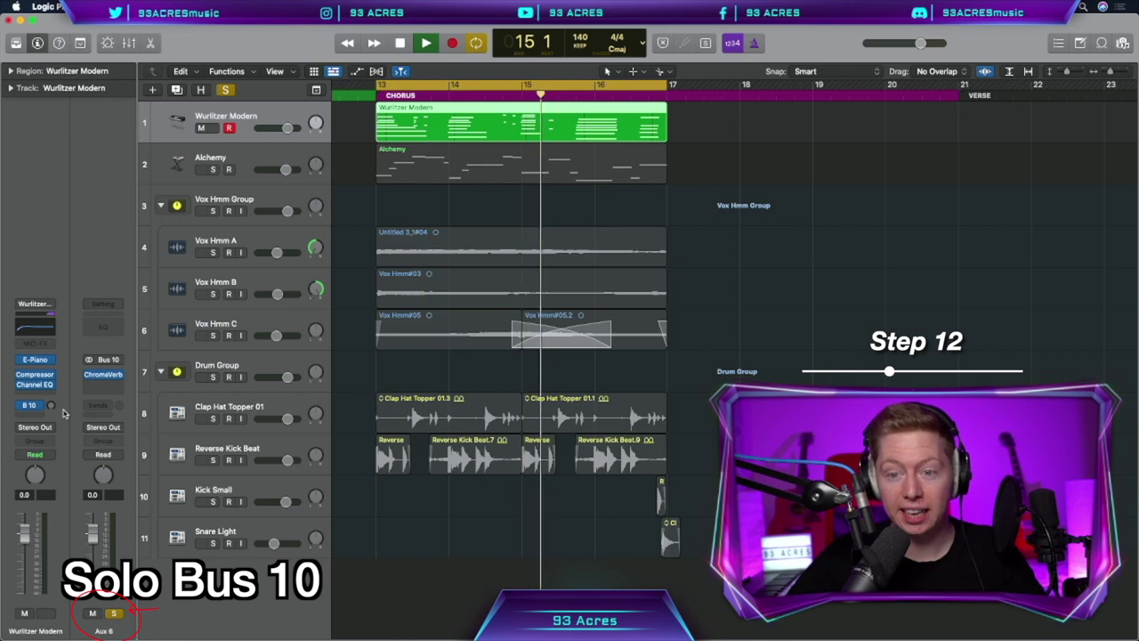
{"action": "mouse_move", "coordinate": [50, 406]}
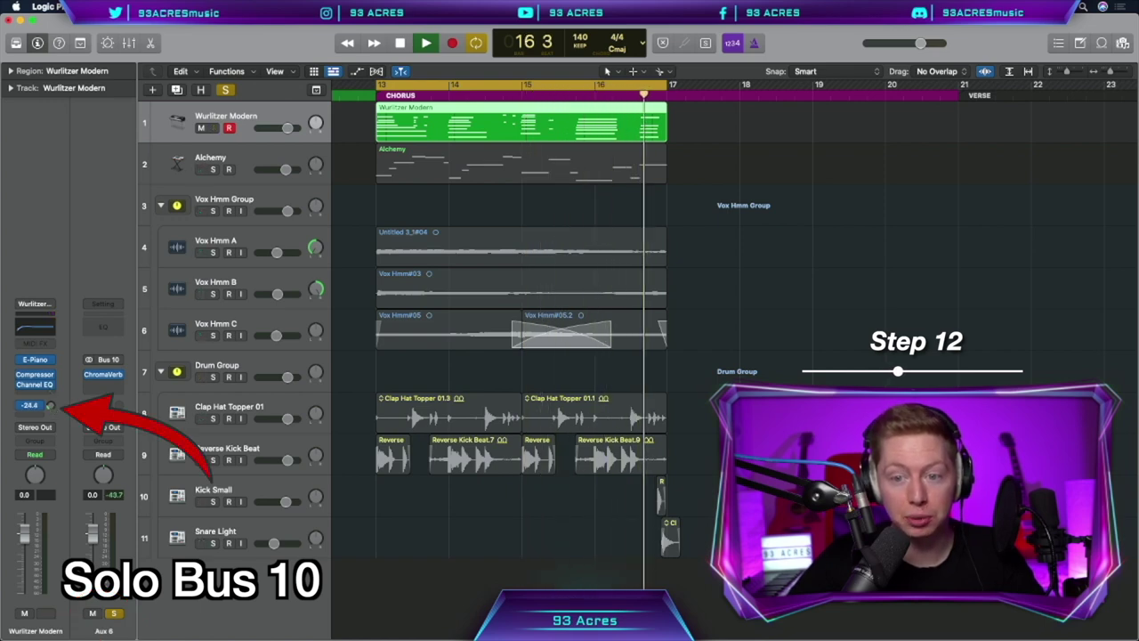
{"action": "mouse_move", "coordinate": [50, 406]}
{"action": "left_mouse_down"}
{"action": "mouse_move", "coordinate": [50, 383]}
{"action": "mouse_move", "coordinate": [50, 408]}
{"action": "left_mouse_up"}
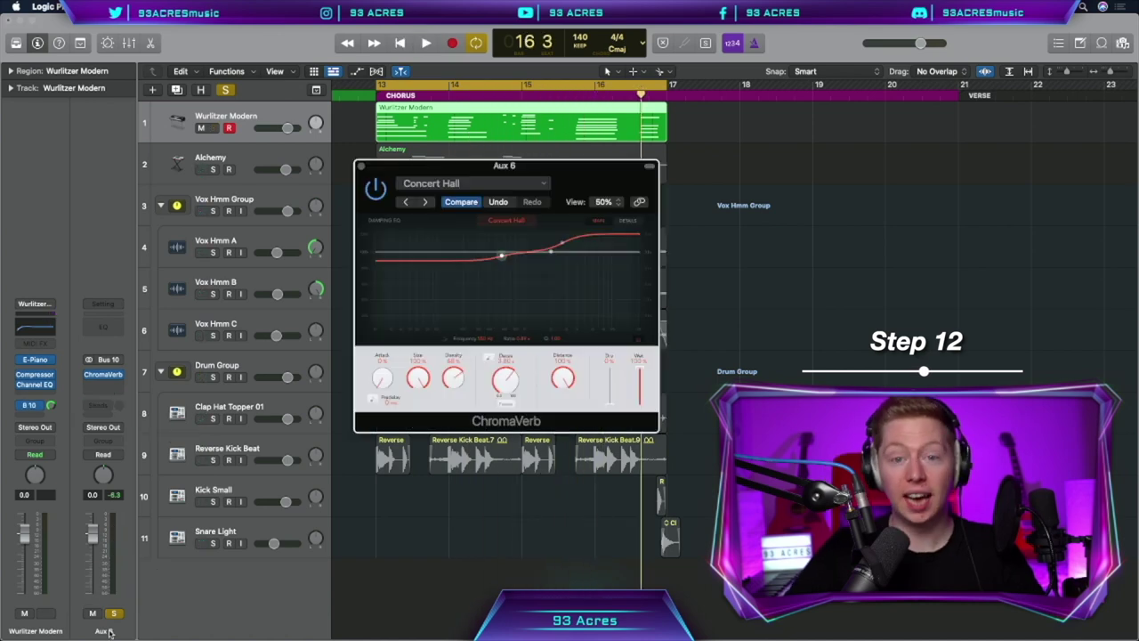
{"action": "double_click", "coordinate": [105, 631]}
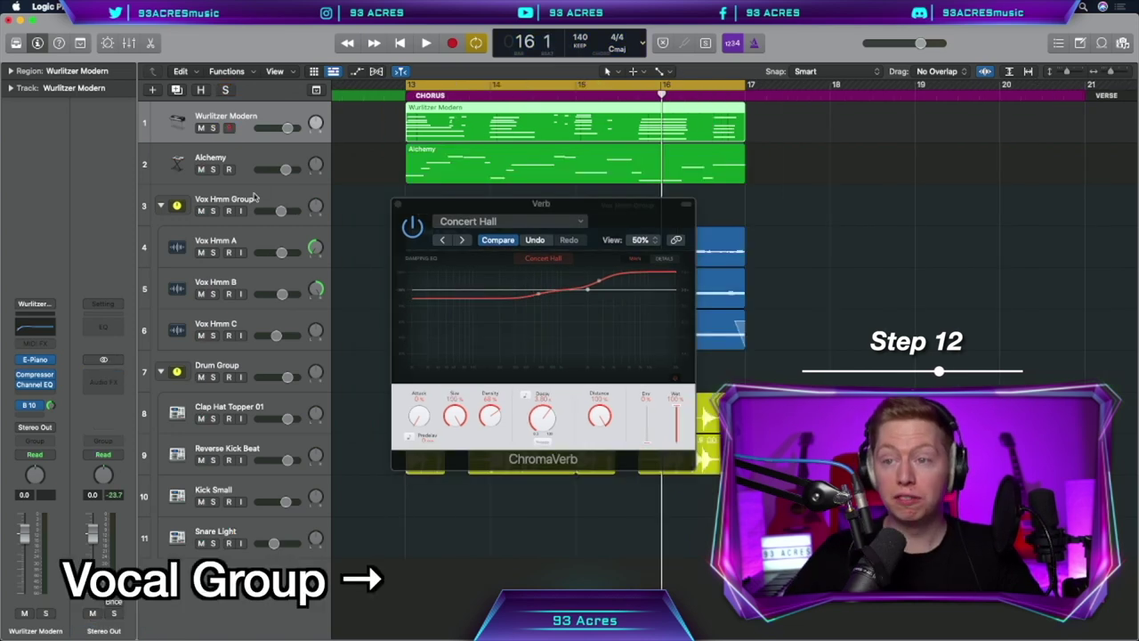
Add a Bus 10 send on Vox Hmm Group, then play and unmute the Verb bus to hear the reverb
{"action": "left_click", "coordinate": [254, 197]}
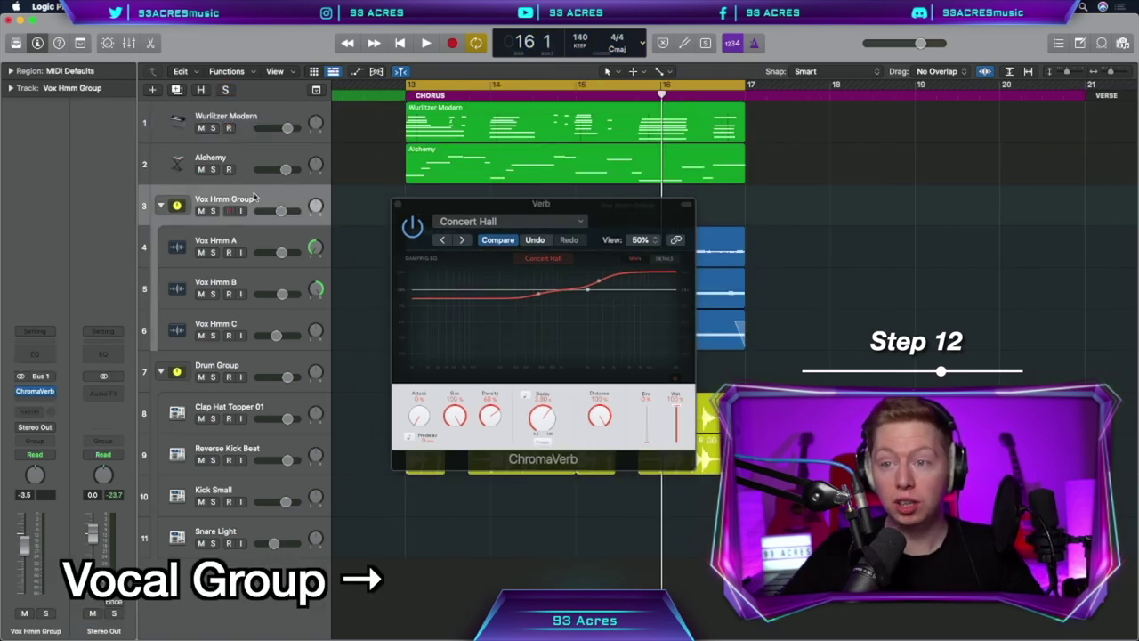
{"action": "left_click", "coordinate": [30, 411]}
{"action": "left_click", "coordinate": [142, 331]}
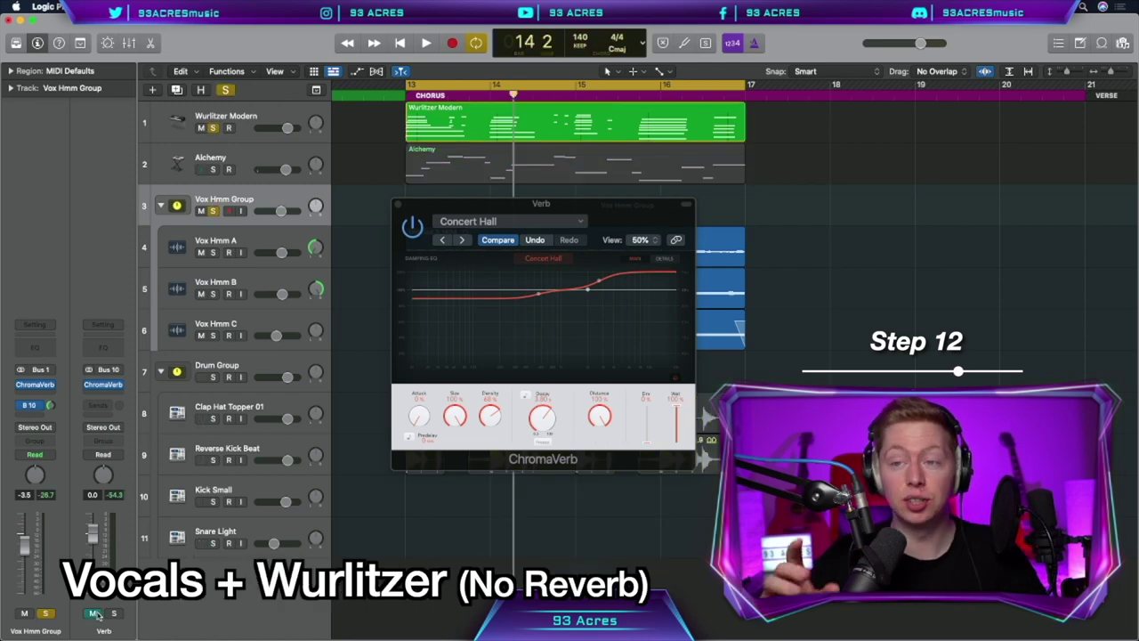
{"action": "key", "text": "space"}
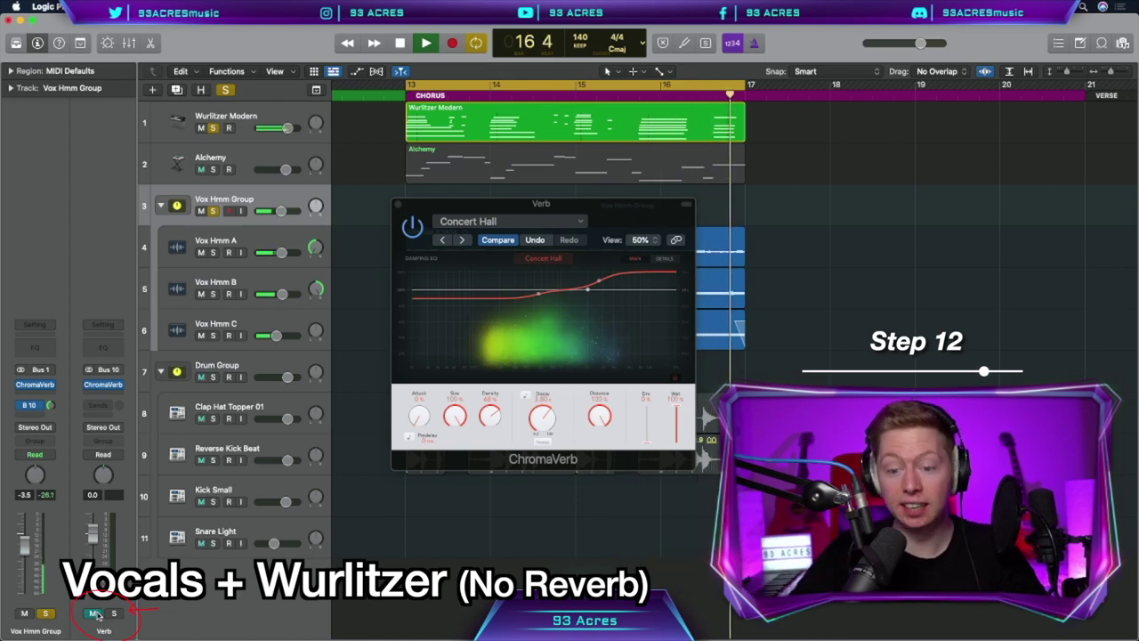
{"action": "left_click", "coordinate": [94, 613]}
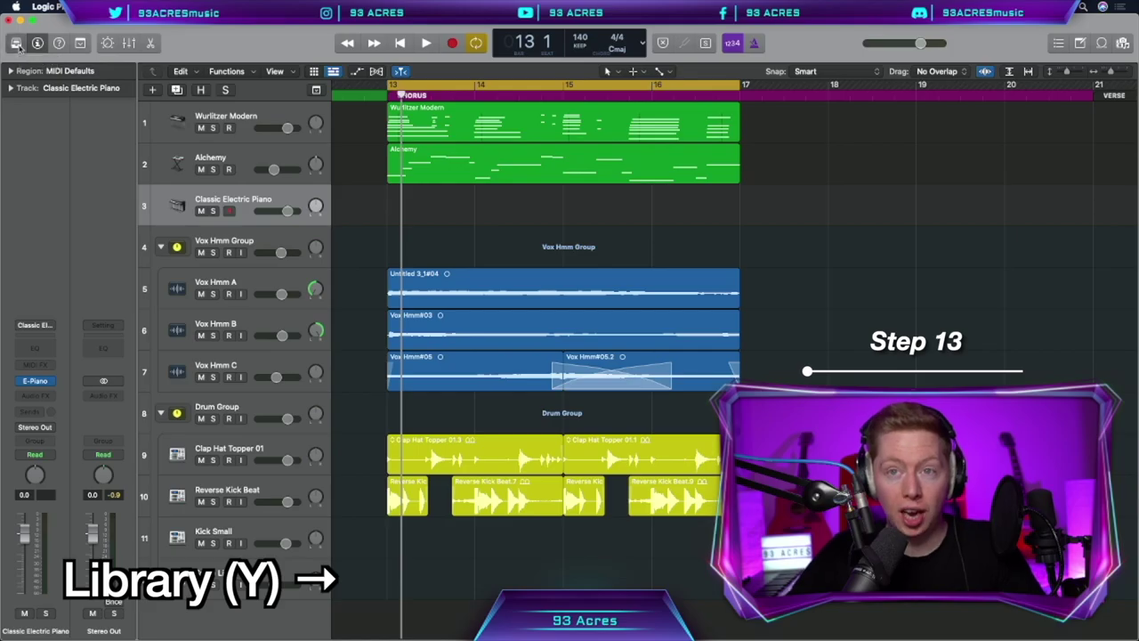
Load the Wah Horns patch on track 3 via a 'wah' library search and record a horn part over bars 13–17
{"action": "left_click", "coordinate": [16, 43]}
{"action": "type", "text": "wah"}
{"action": "left_click", "coordinate": [36, 430]}
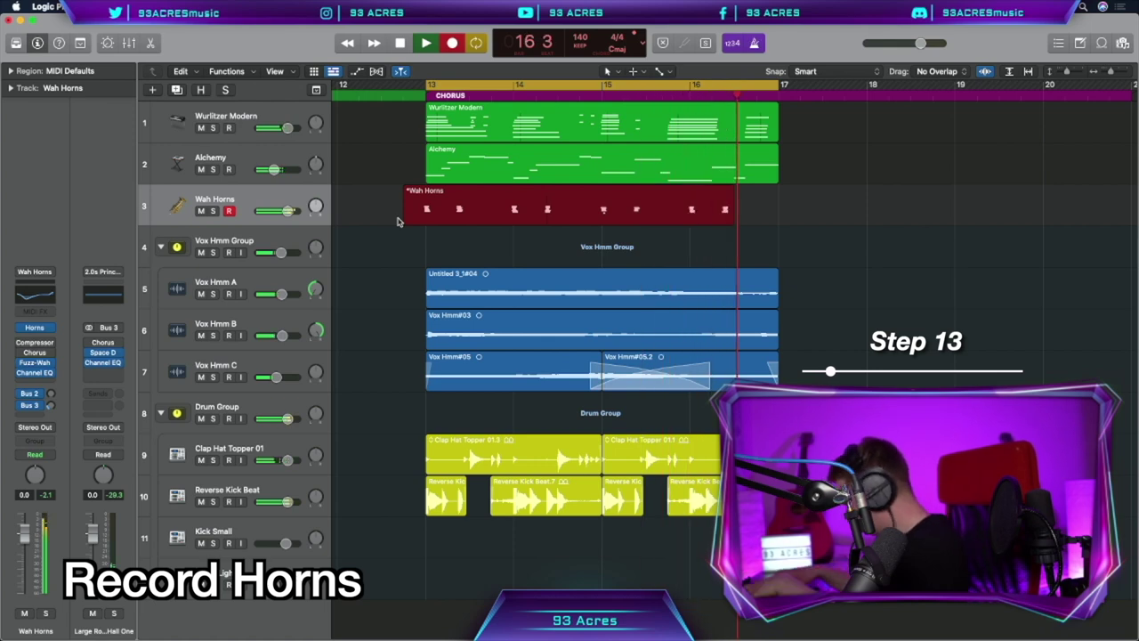
{"action": "key", "text": "space"}
Insert a Stereo AutoFilter on the Wah Horns channel and tune its Cutoff to 75% during playback
{"action": "left_click", "coordinate": [49, 392]}
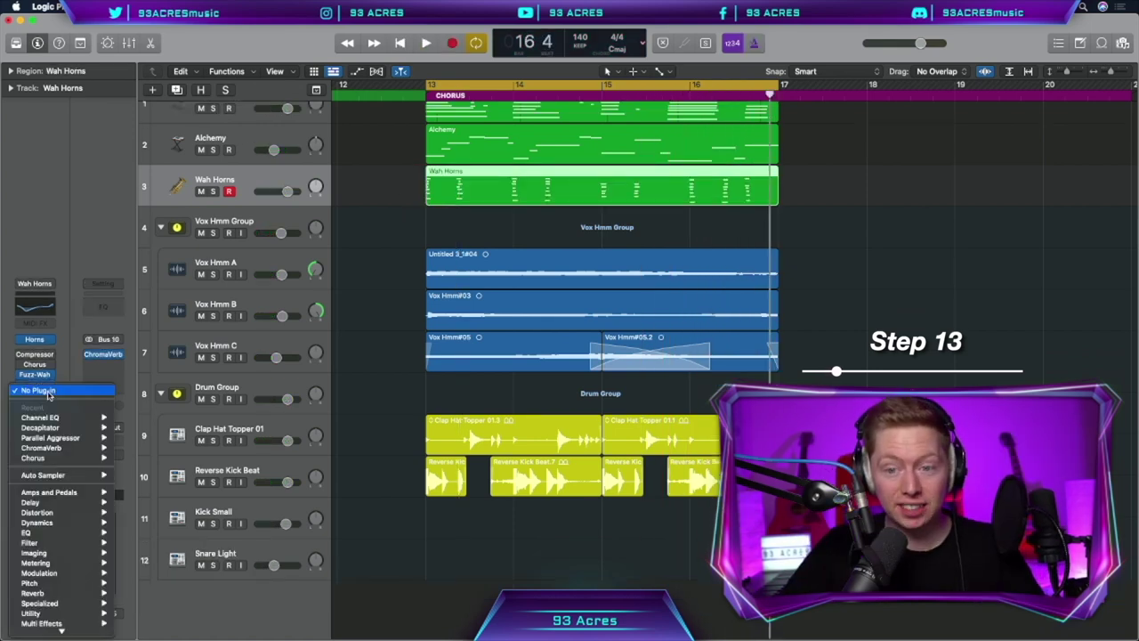
{"action": "mouse_move", "coordinate": [79, 547]}
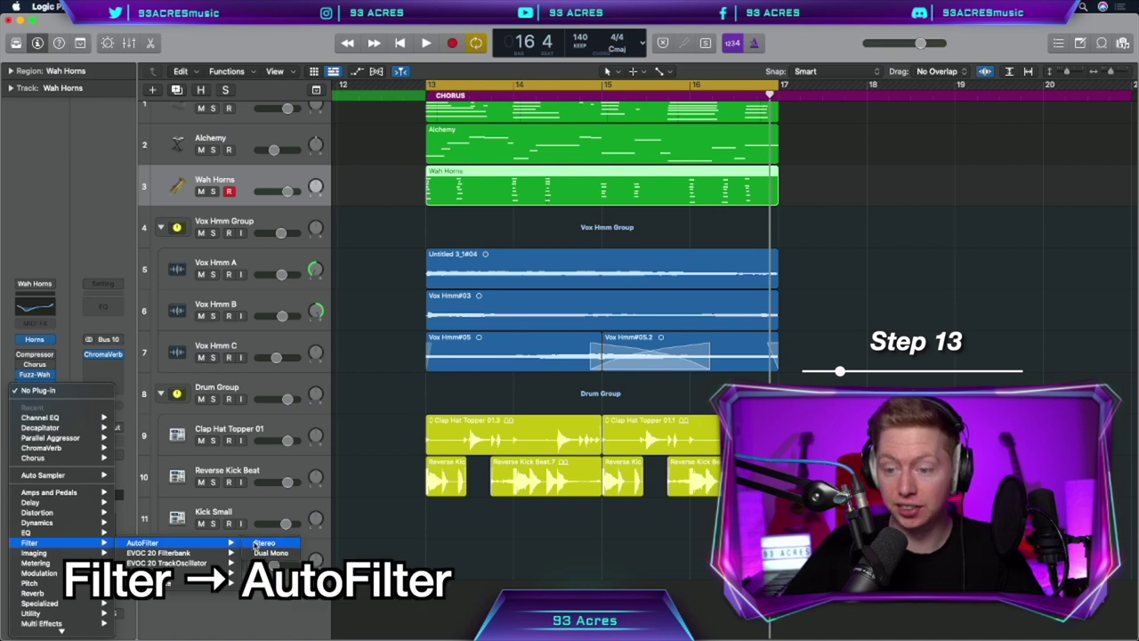
{"action": "left_click", "coordinate": [143, 542]}
{"action": "key", "text": "space"}
{"action": "left_click_drag", "start_coordinate": [647, 168], "coordinate": [649, 162]}
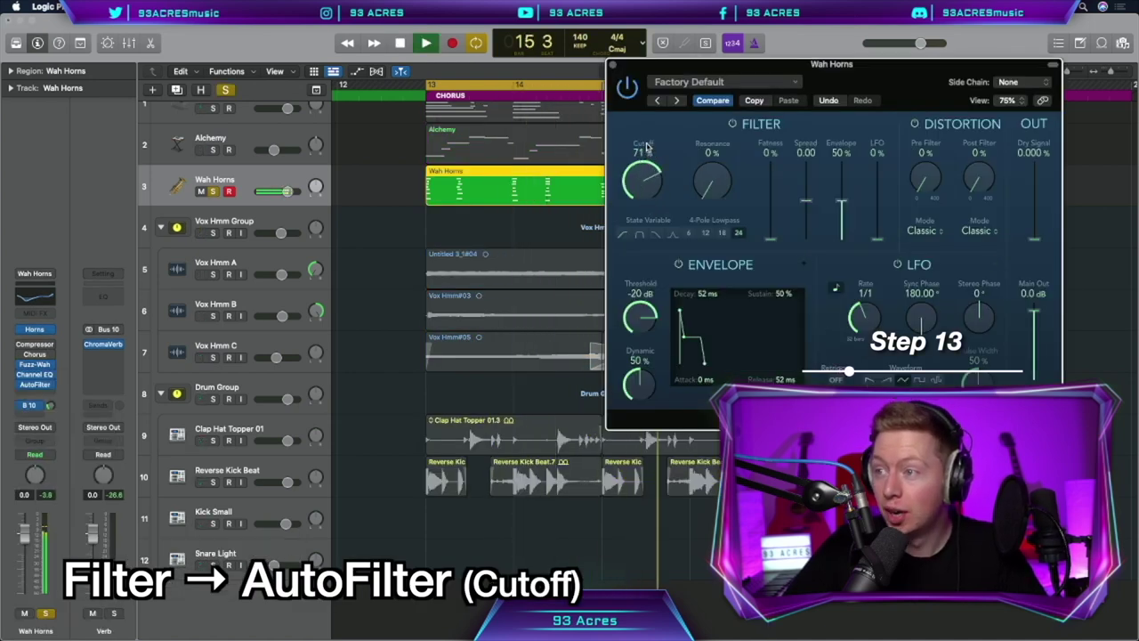
{"action": "left_click_drag", "start_coordinate": [642, 173], "coordinate": [642, 186]}
{"action": "key", "text": "space"}
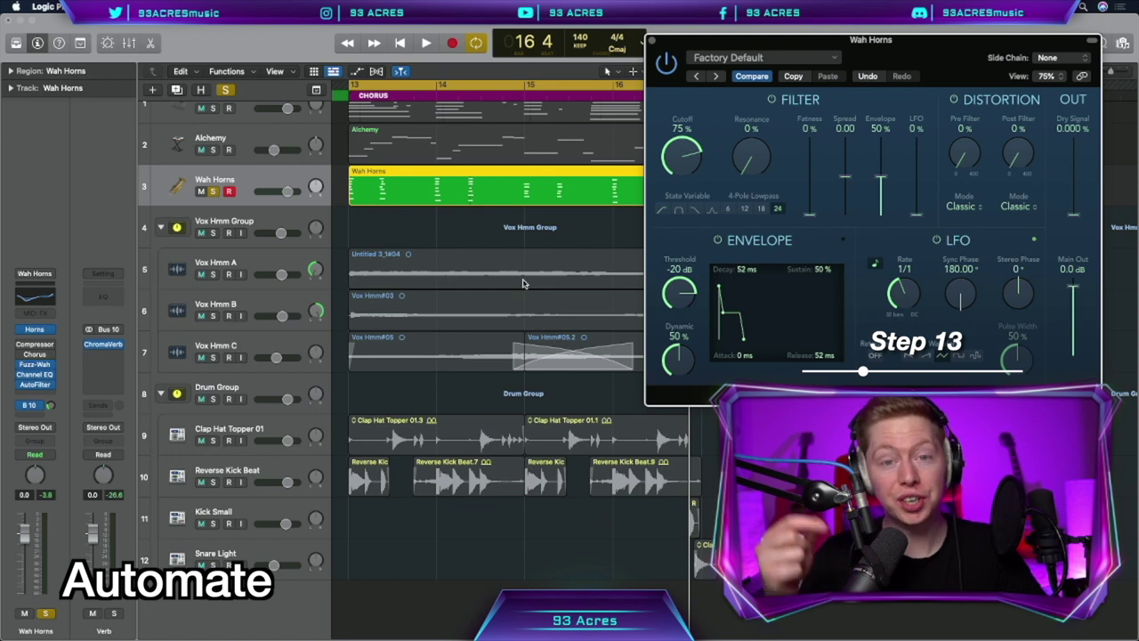
Try a volume fade-in on the Wah Horns automation, then undo it and hide the lane
{"action": "key", "text": "a"}
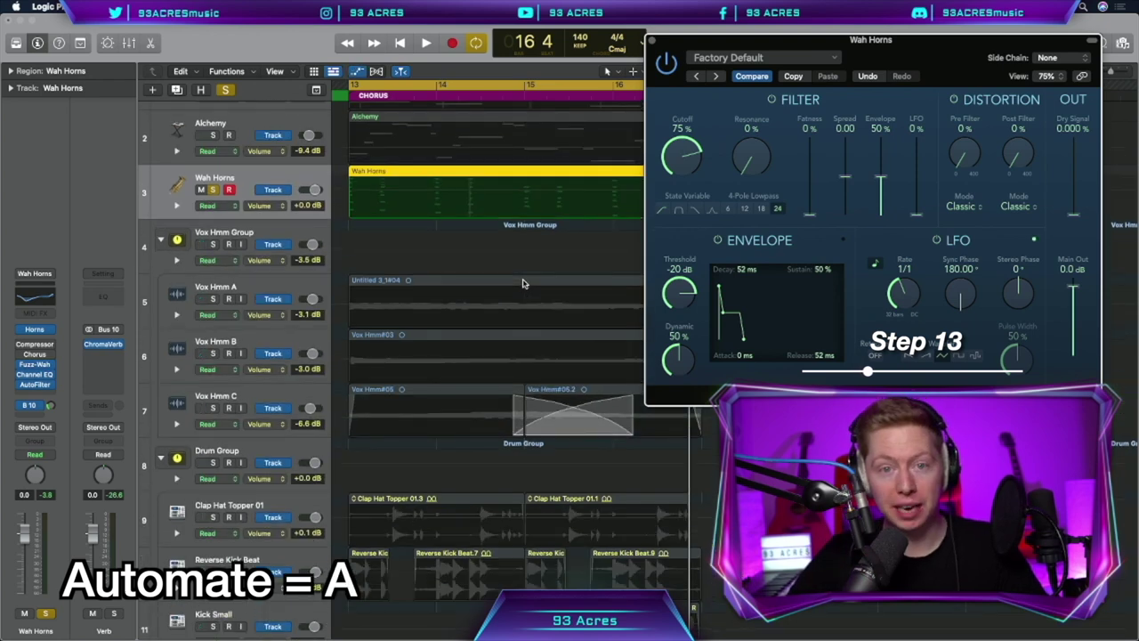
{"action": "left_click", "coordinate": [282, 206]}
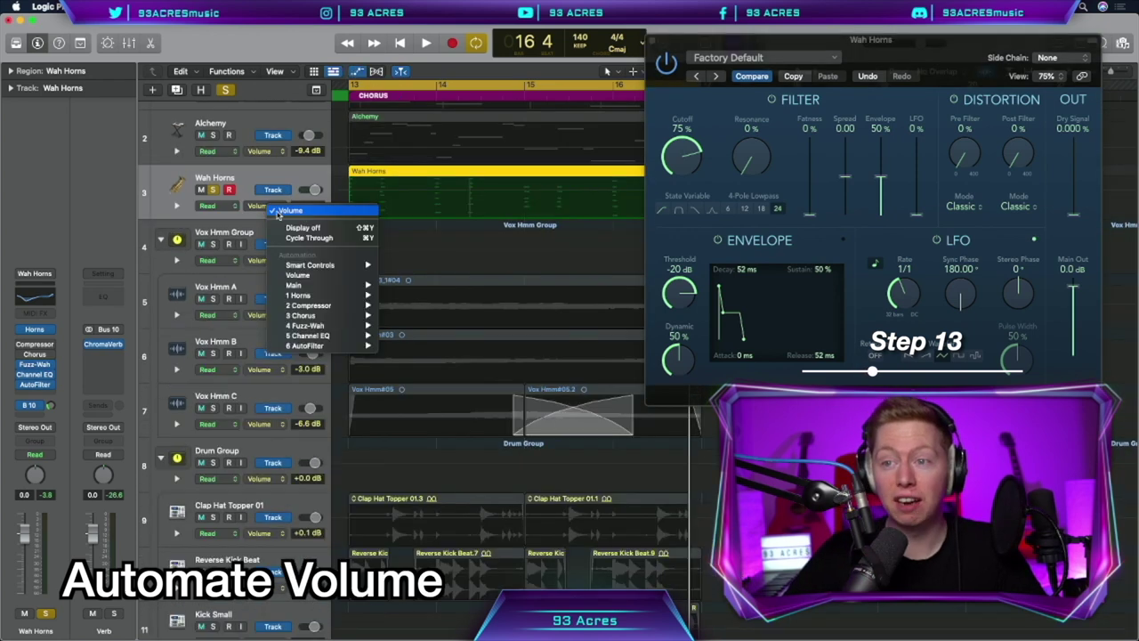
{"action": "left_click", "coordinate": [278, 210]}
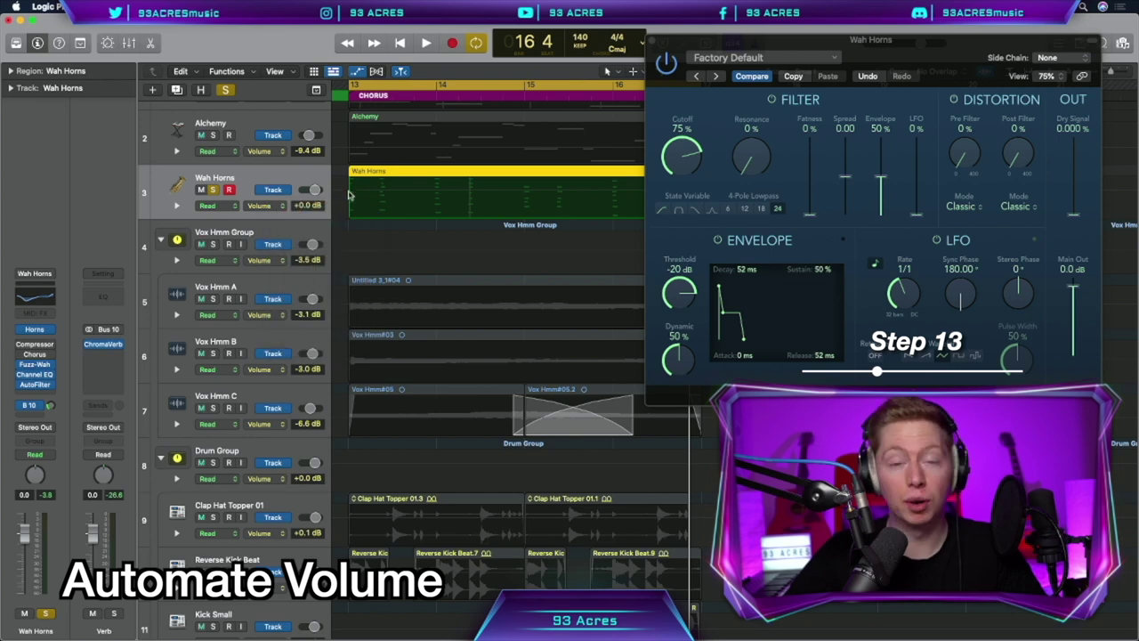
{"action": "left_click", "coordinate": [380, 192]}
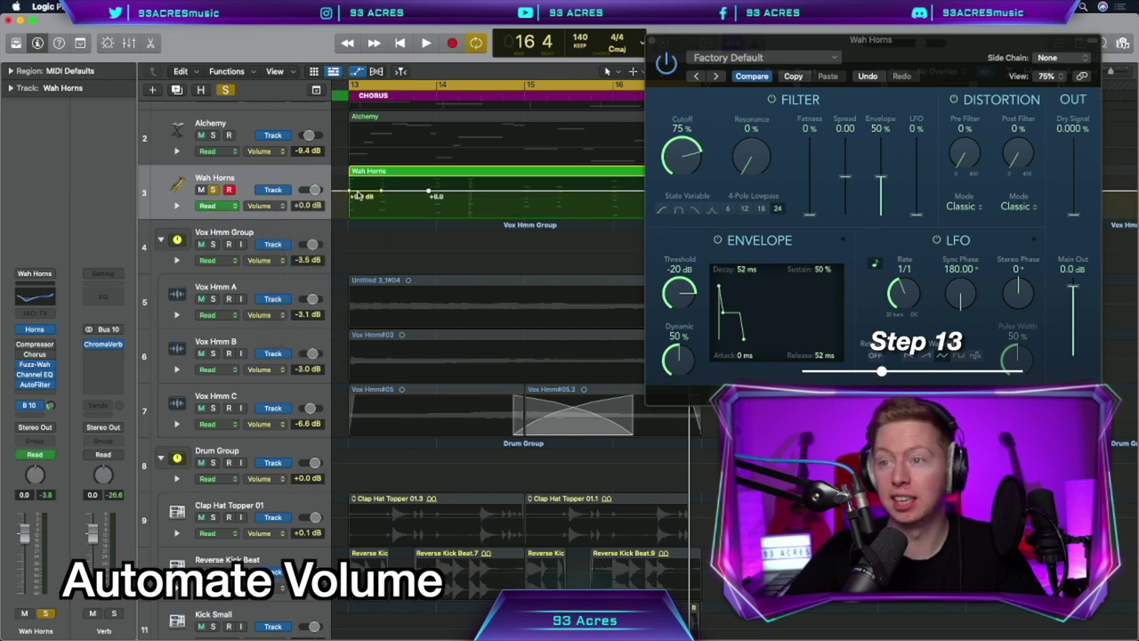
{"action": "left_click_drag", "start_coordinate": [358, 195], "coordinate": [380, 205]}
{"action": "key", "text": "super+z"}
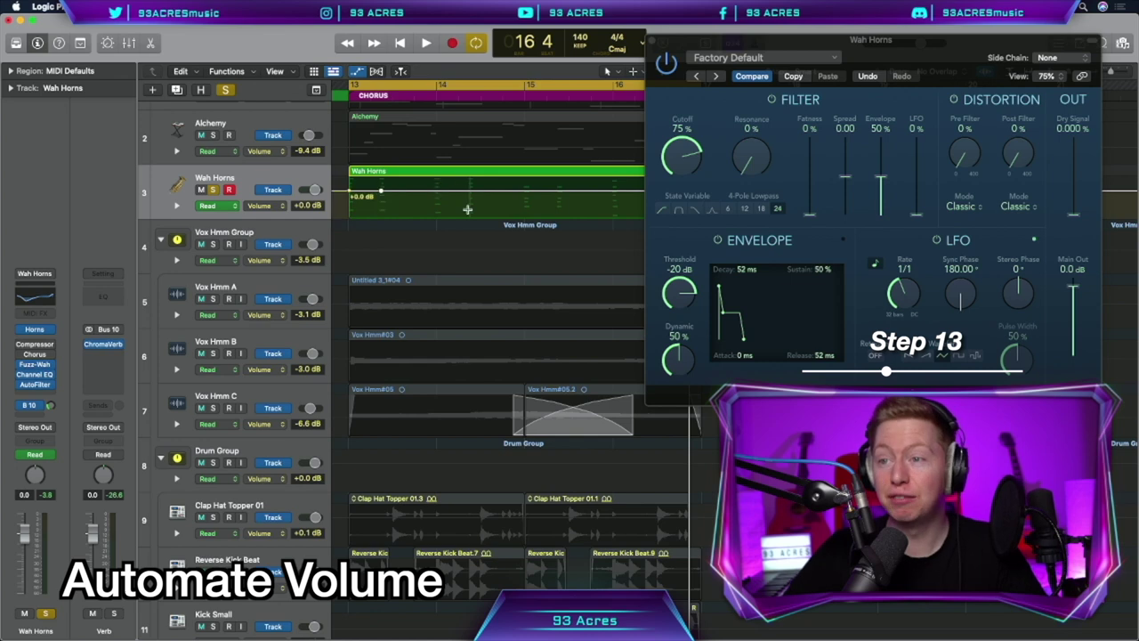
{"action": "key", "text": "a"}
Switch the automation to AutoFilter Cutoff and add two points with a dip to 0%
{"action": "left_click", "coordinate": [259, 205]}
{"action": "mouse_move", "coordinate": [332, 344]}
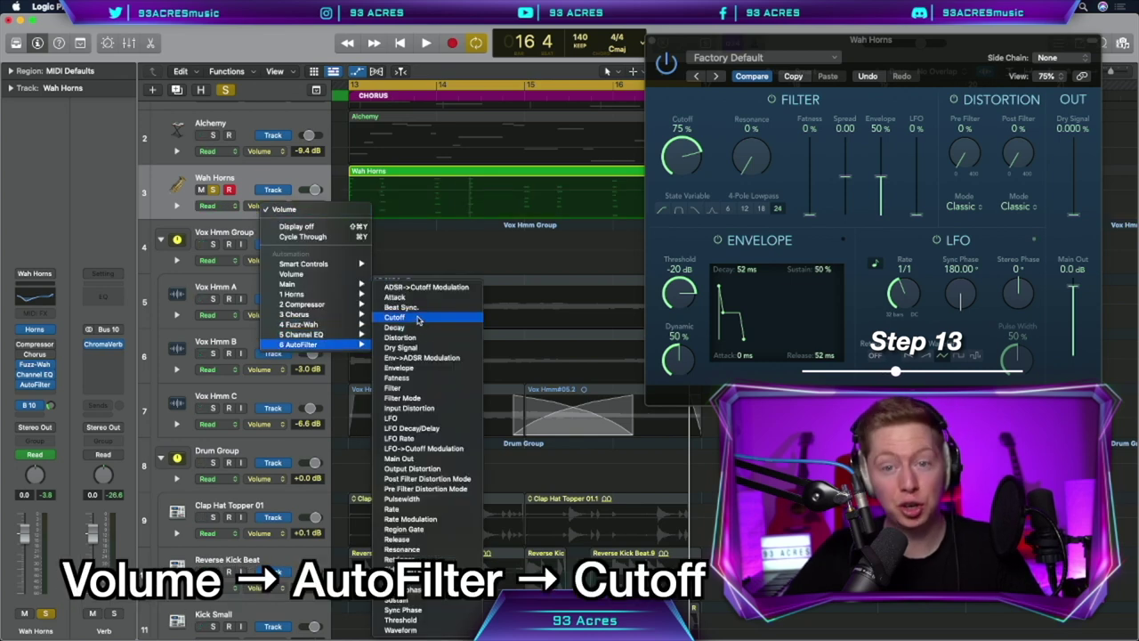
{"action": "left_click", "coordinate": [417, 318]}
{"action": "left_click", "coordinate": [374, 189]}
{"action": "left_click", "coordinate": [397, 189]}
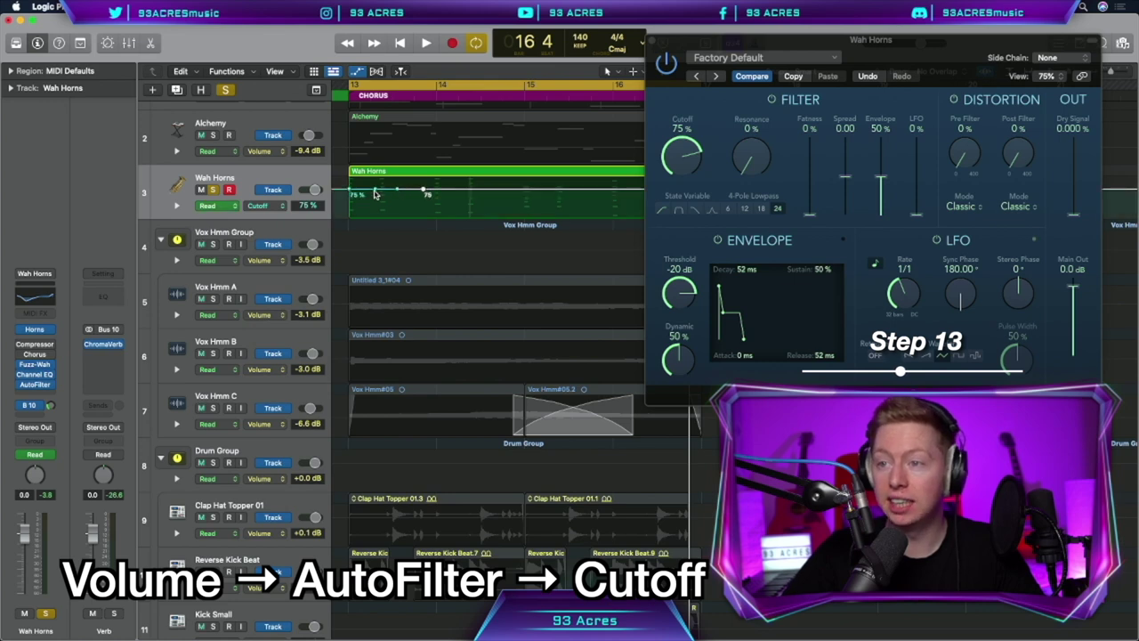
{"action": "left_click_drag", "start_coordinate": [376, 183], "coordinate": [381, 229]}
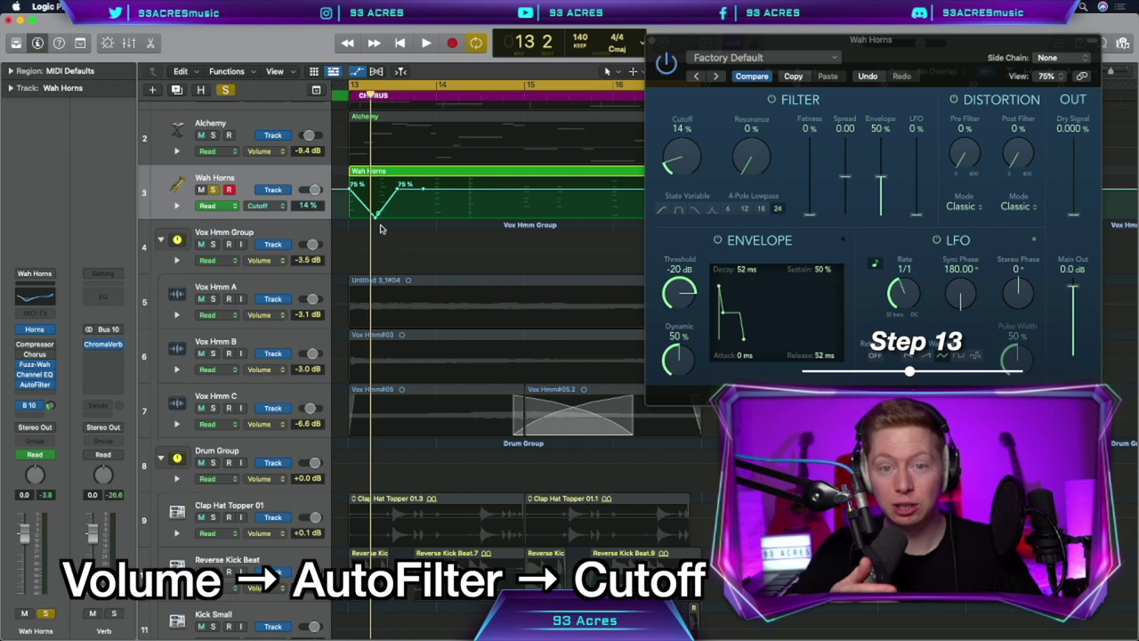
Reshape the Cutoff to ramp from 36% up to 100% across the chorus, then play it back with slight resonance
{"action": "key", "text": "super+Left"}
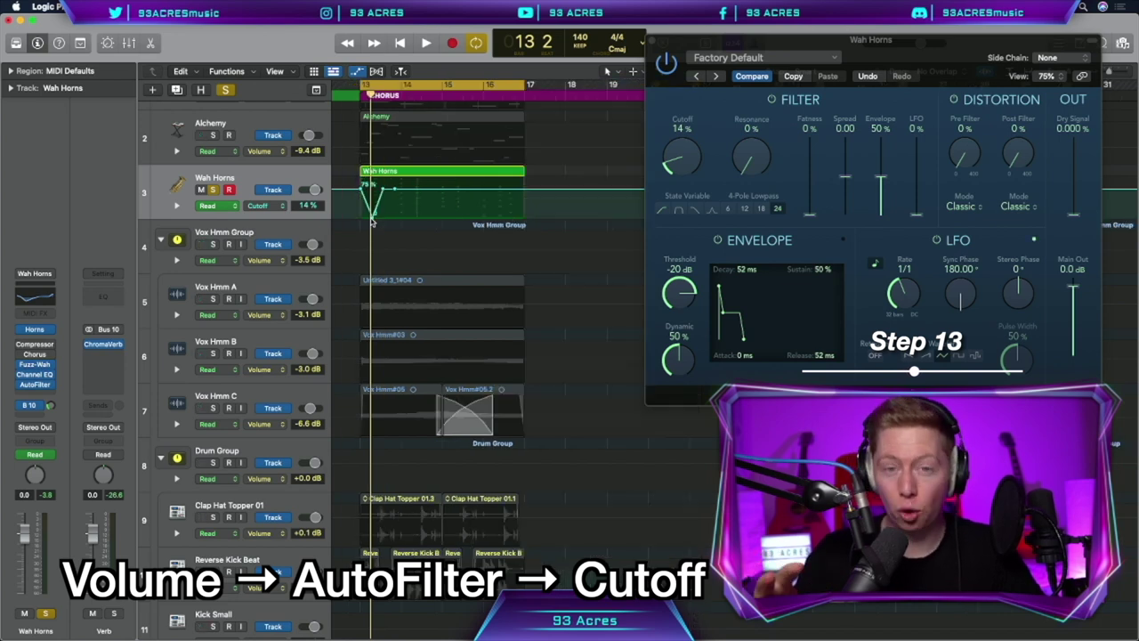
{"action": "left_click_drag", "start_coordinate": [373, 220], "coordinate": [361, 196]}
{"action": "left_click_drag", "start_coordinate": [534, 186], "coordinate": [532, 181]}
{"action": "left_click_drag", "start_coordinate": [361, 197], "coordinate": [344, 207]}
{"action": "key", "text": "space"}
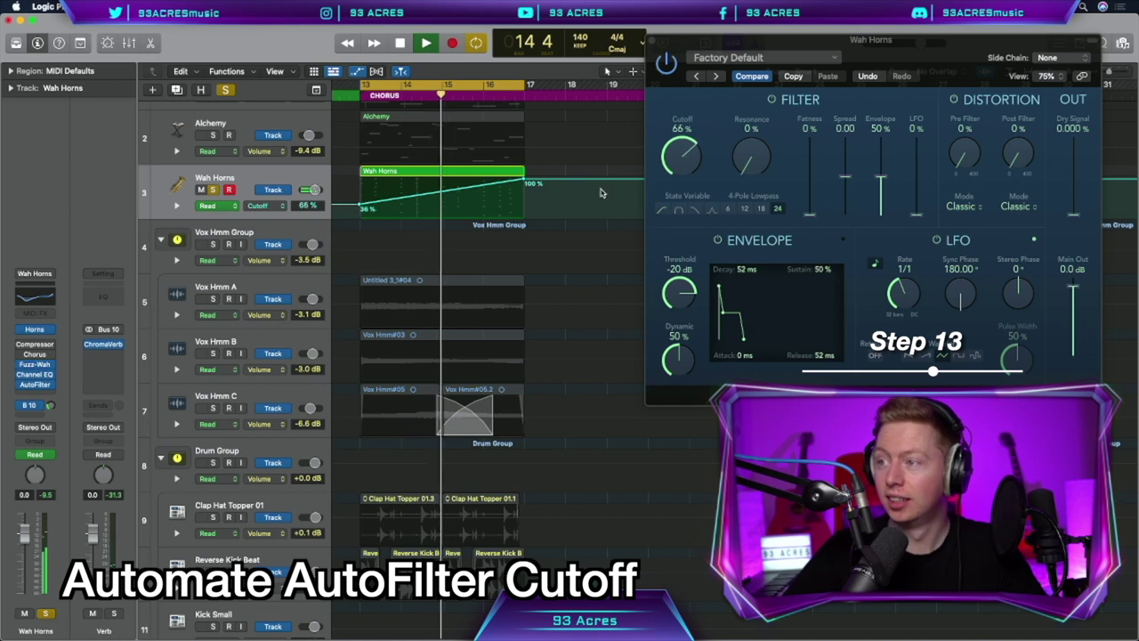
{"action": "left_click_drag", "start_coordinate": [738, 148], "coordinate": [735, 133]}
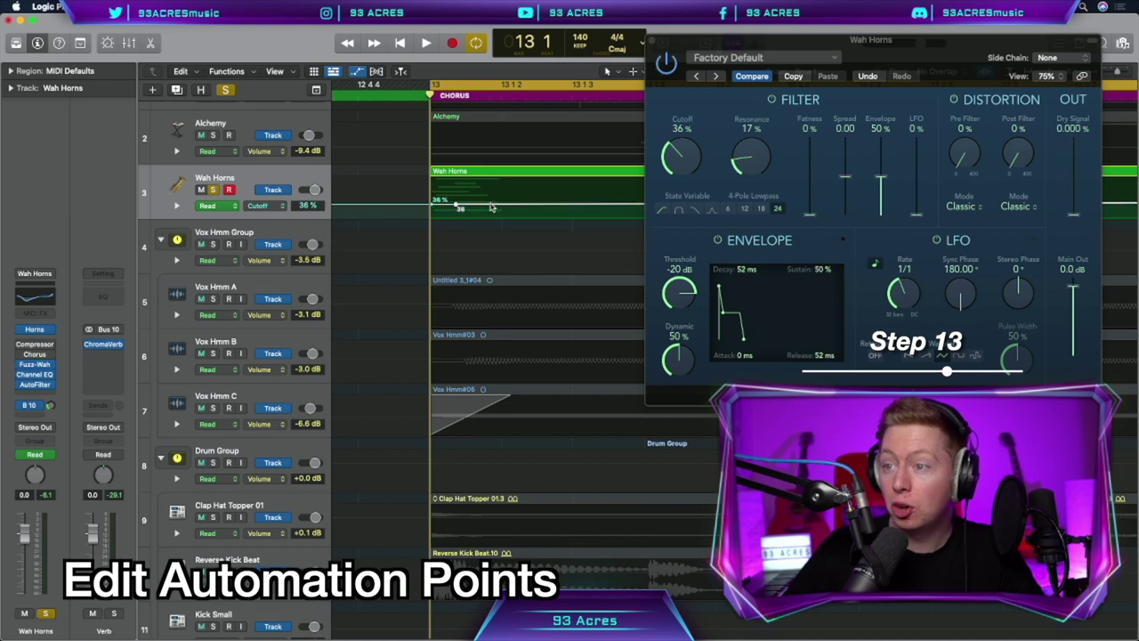
Shape a wah pattern of Cutoff points in bar 13, then paste copies at bars 14 and 15
{"action": "left_click_drag", "start_coordinate": [457, 207], "coordinate": [458, 196]}
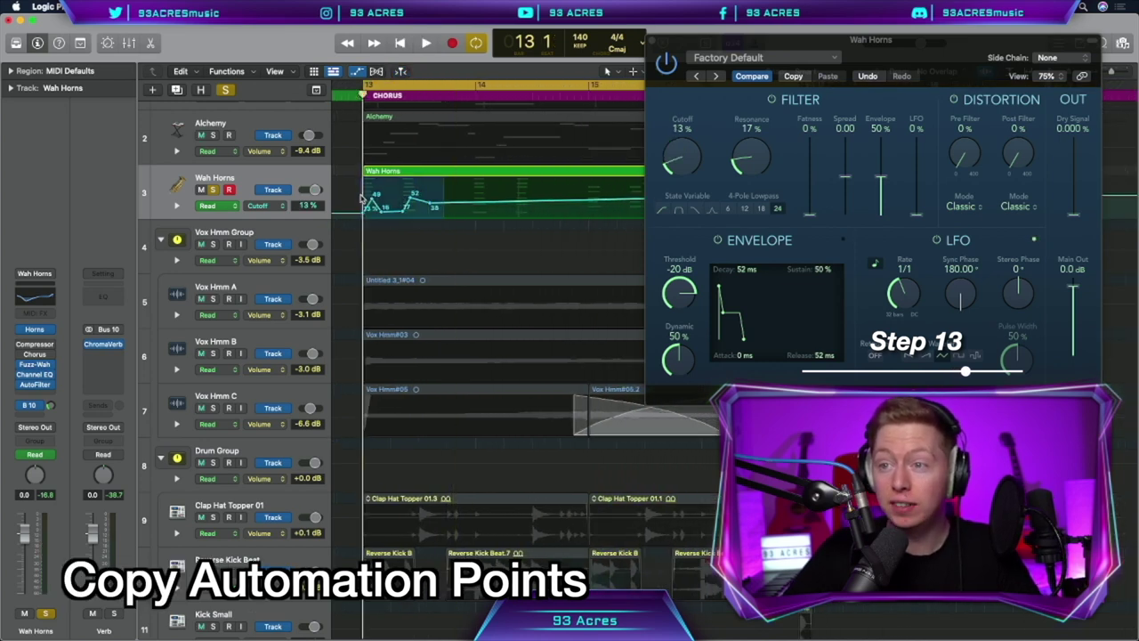
{"action": "left_click_drag", "start_coordinate": [359, 198], "coordinate": [358, 195]}
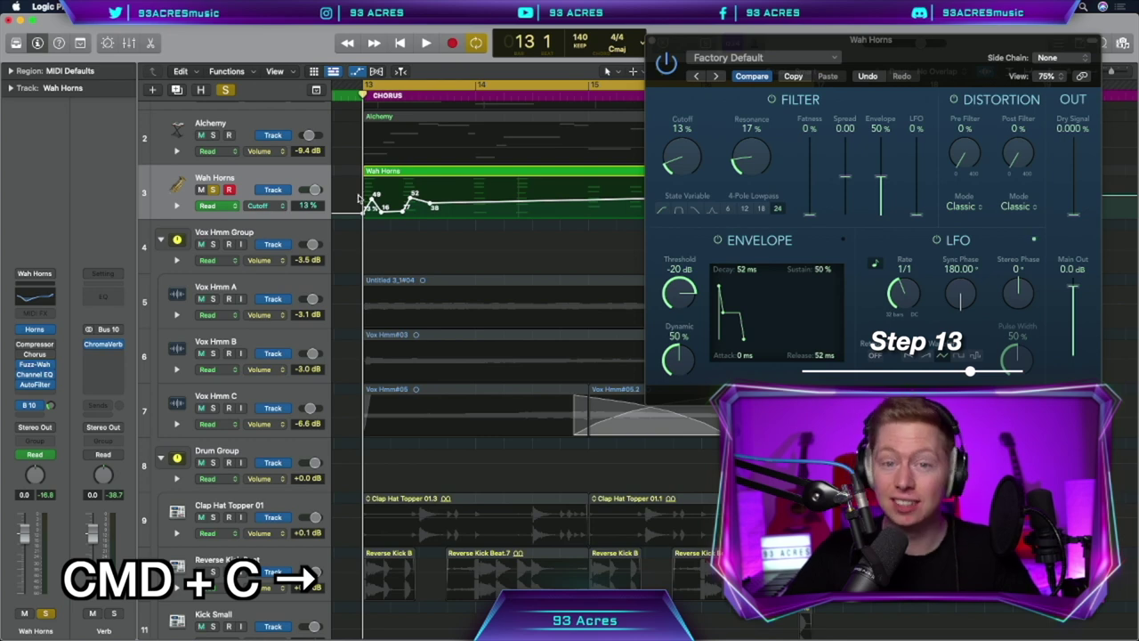
{"action": "left_click", "coordinate": [476, 94]}
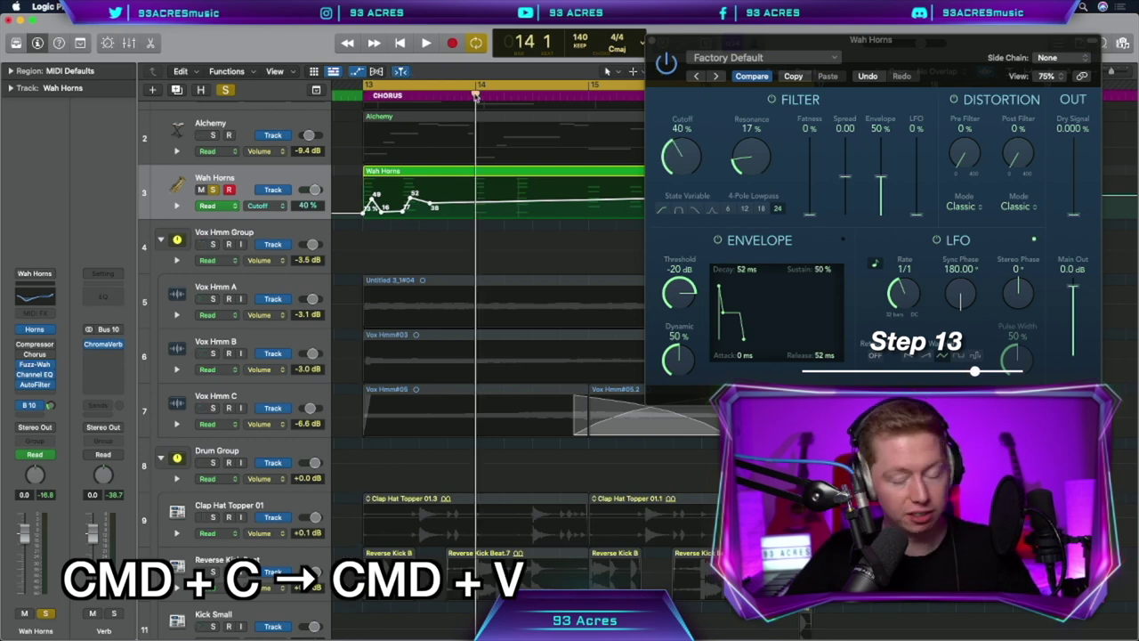
{"action": "key", "text": "super+v"}
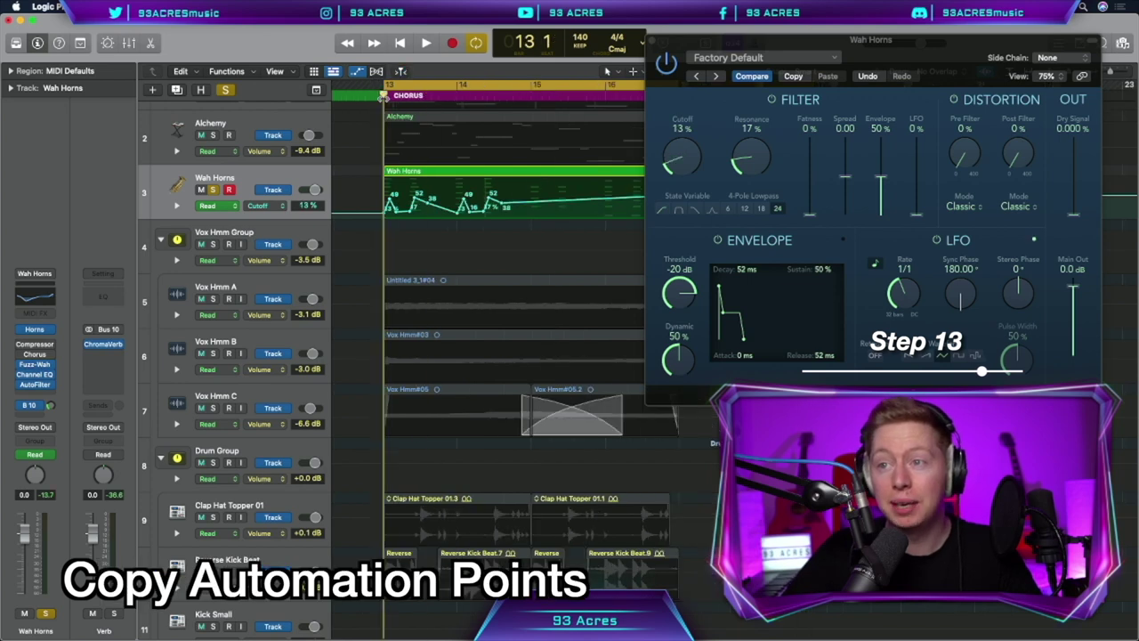
{"action": "left_click", "coordinate": [531, 94]}
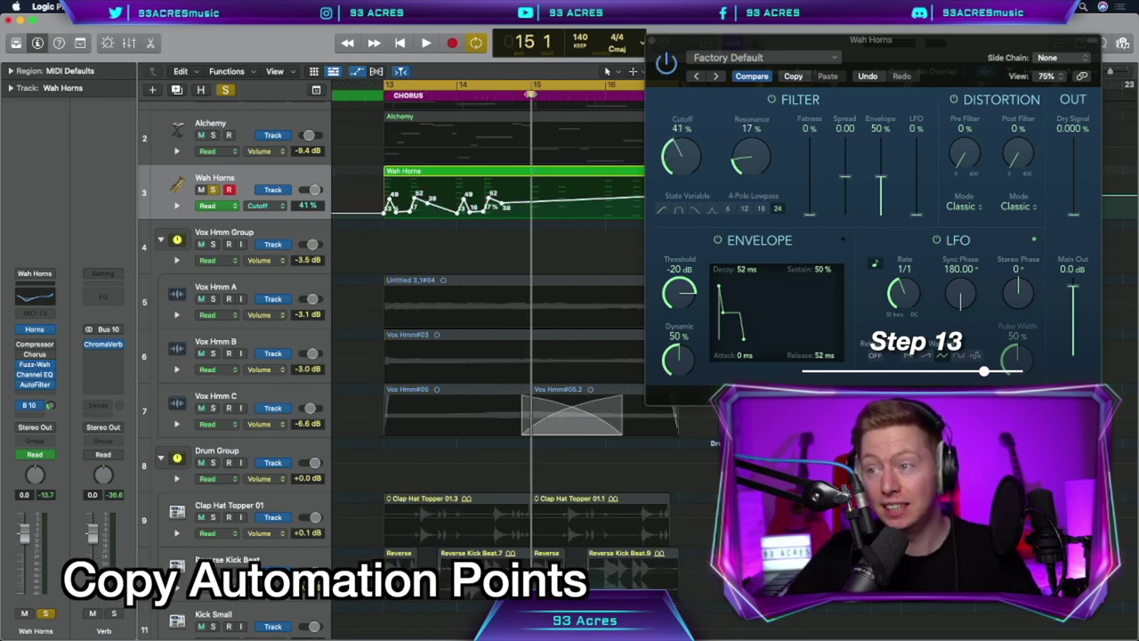
{"action": "key", "text": "super+v"}
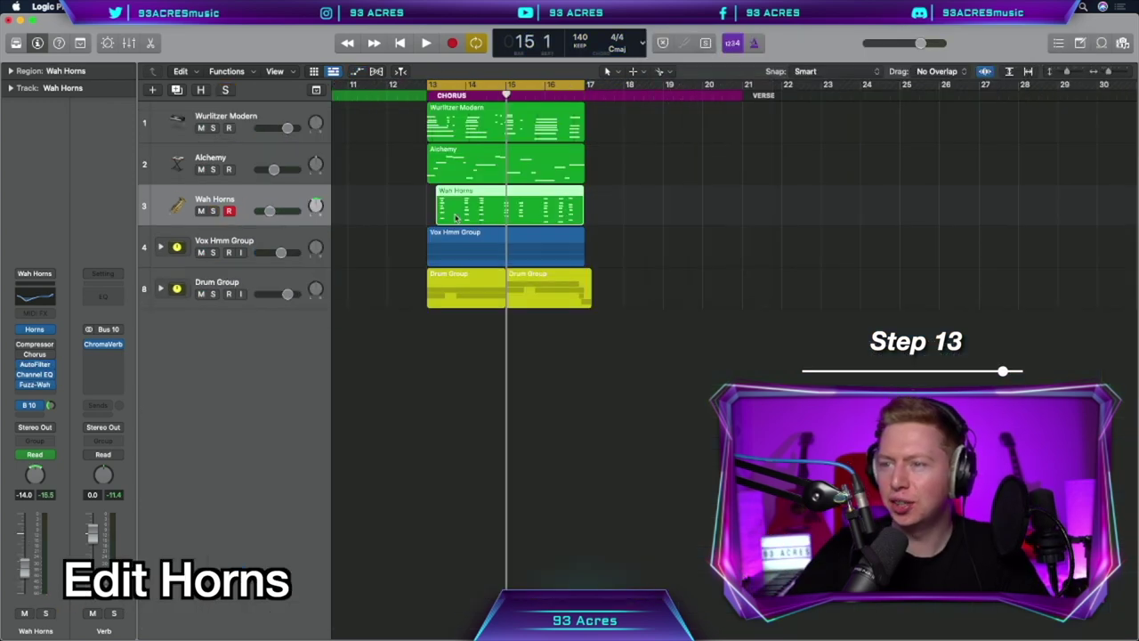
Trim the Wah Horns region into short separate hits
{"action": "left_click_drag", "start_coordinate": [455, 216], "coordinate": [514, 215]}
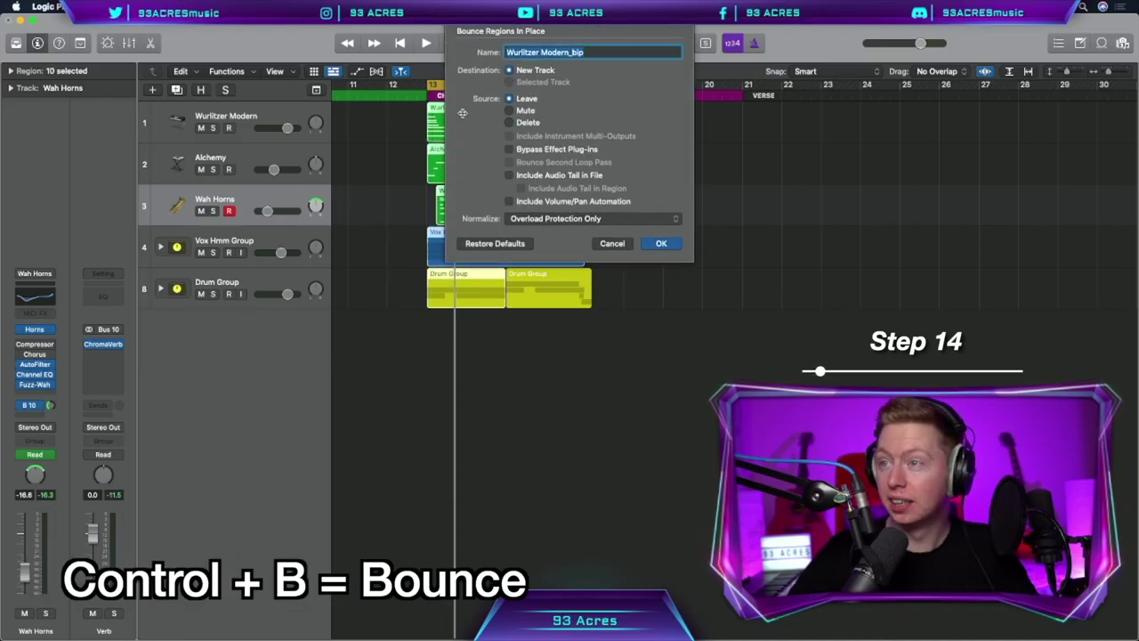
Colour the bounced region pink, trim it to a short slice, and copy it before bar 13
{"action": "key", "text": "alt+c"}
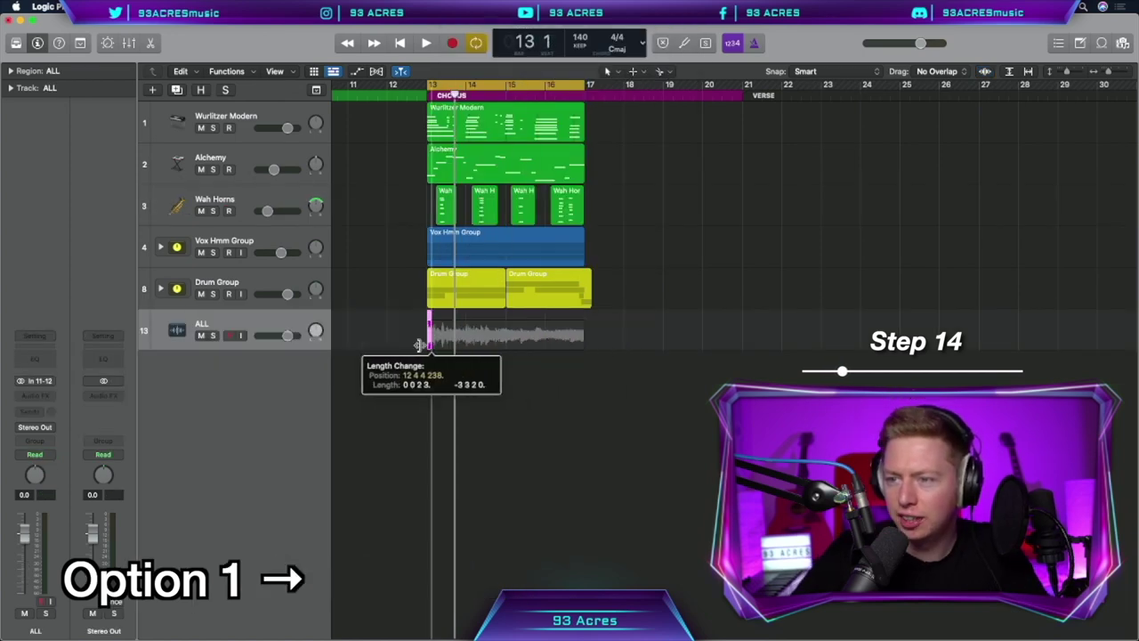
{"action": "left_click_drag", "start_coordinate": [409, 352], "coordinate": [445, 338]}
{"action": "key", "text": "z"}
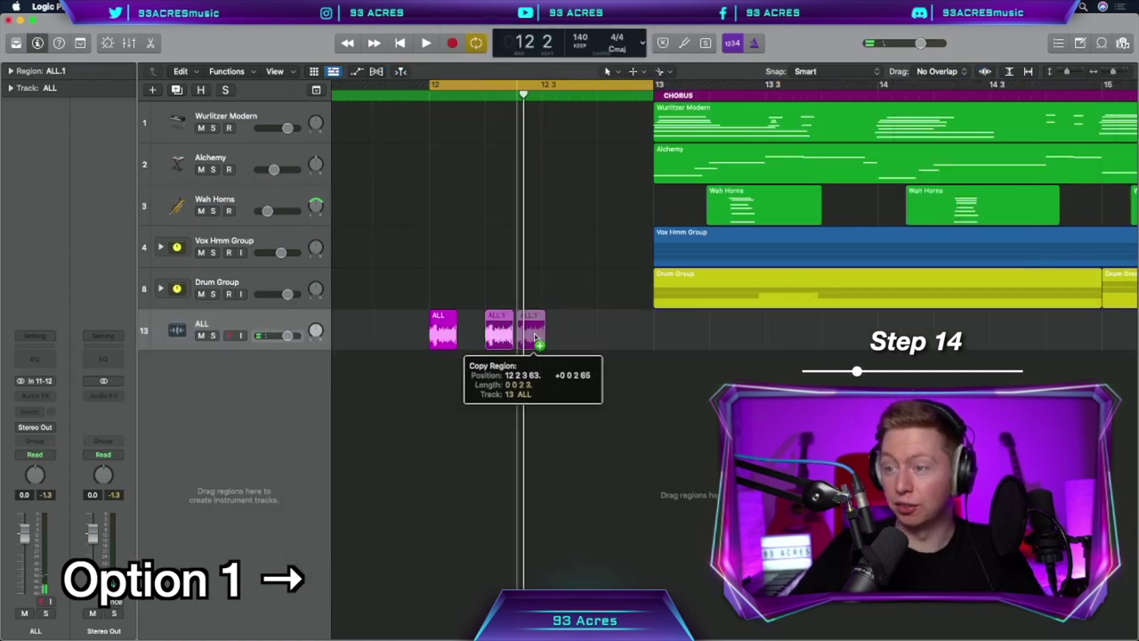
{"action": "left_click_drag", "start_coordinate": [539, 338], "coordinate": [615, 338]}
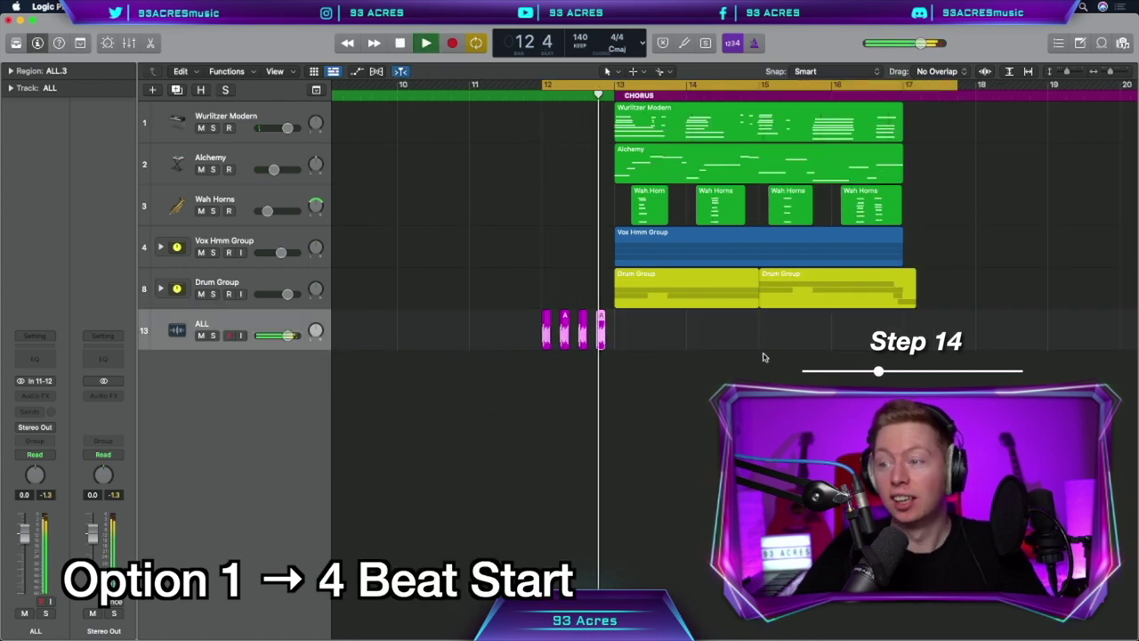
{"action": "key", "text": "space"}
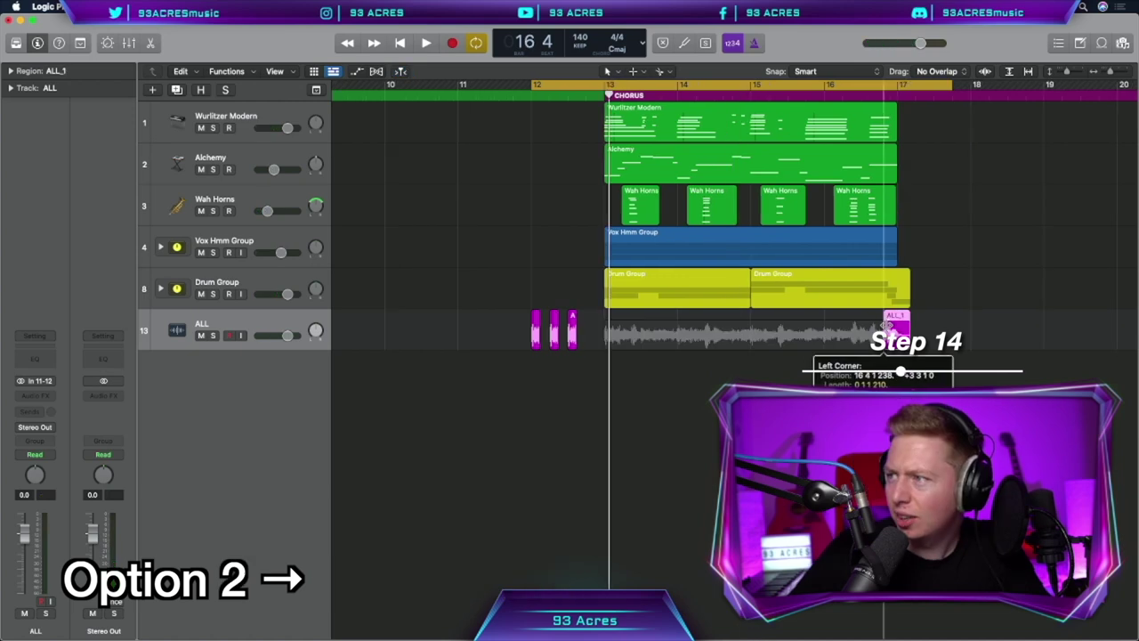
Add, double and shorten slice copies on beat 4 of bar 12, moving ALL_1 to the chorus start
{"action": "left_click_drag", "start_coordinate": [890, 329], "coordinate": [599, 331]}
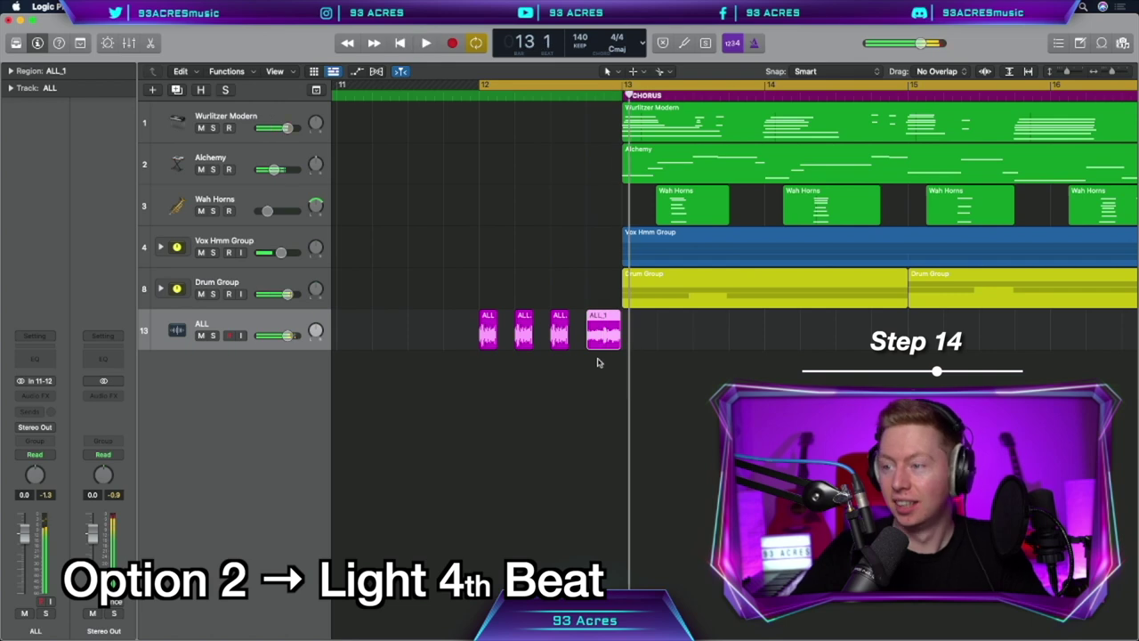
{"action": "key", "text": "space"}
{"action": "left_click_drag", "start_coordinate": [603, 331], "coordinate": [657, 331]}
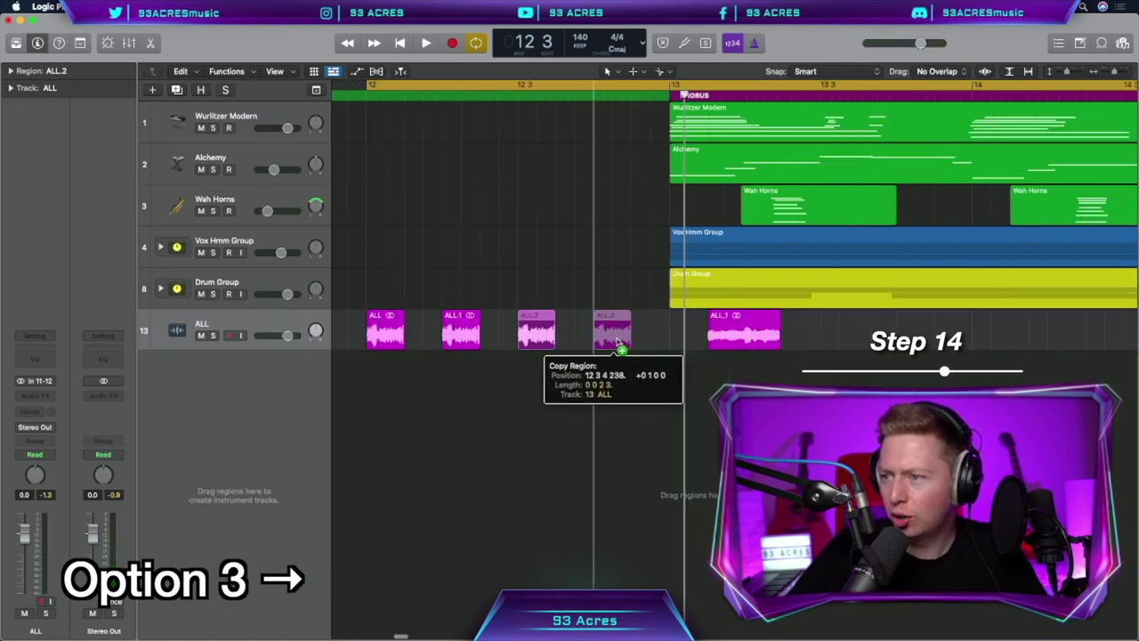
{"action": "left_click_drag", "start_coordinate": [616, 346], "coordinate": [655, 343]}
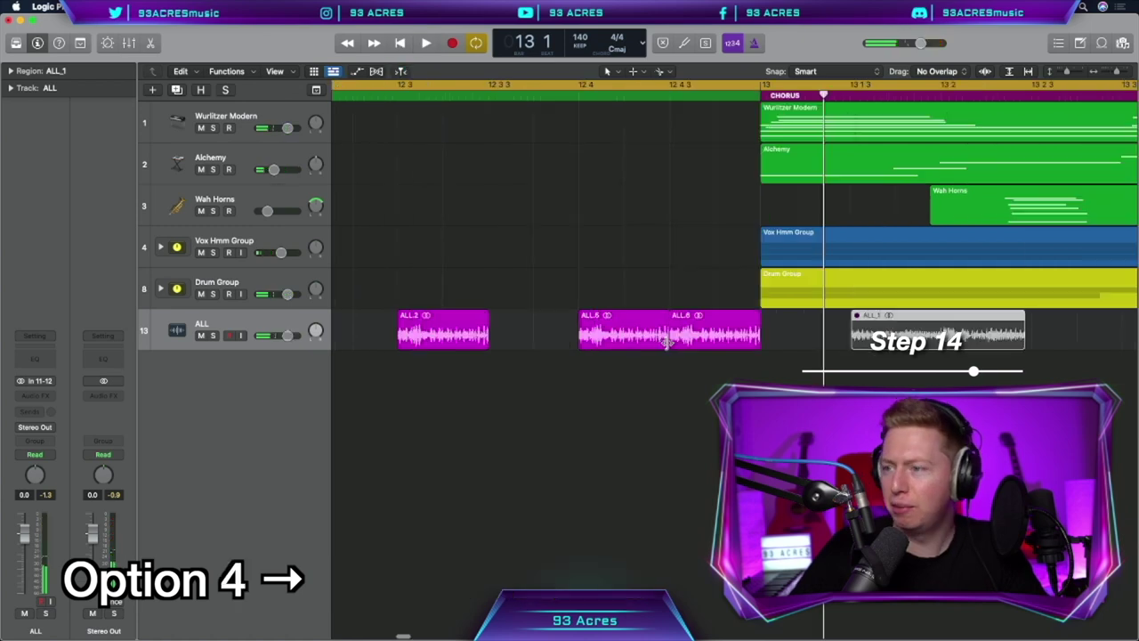
{"action": "left_click_drag", "start_coordinate": [757, 331], "coordinate": [666, 343]}
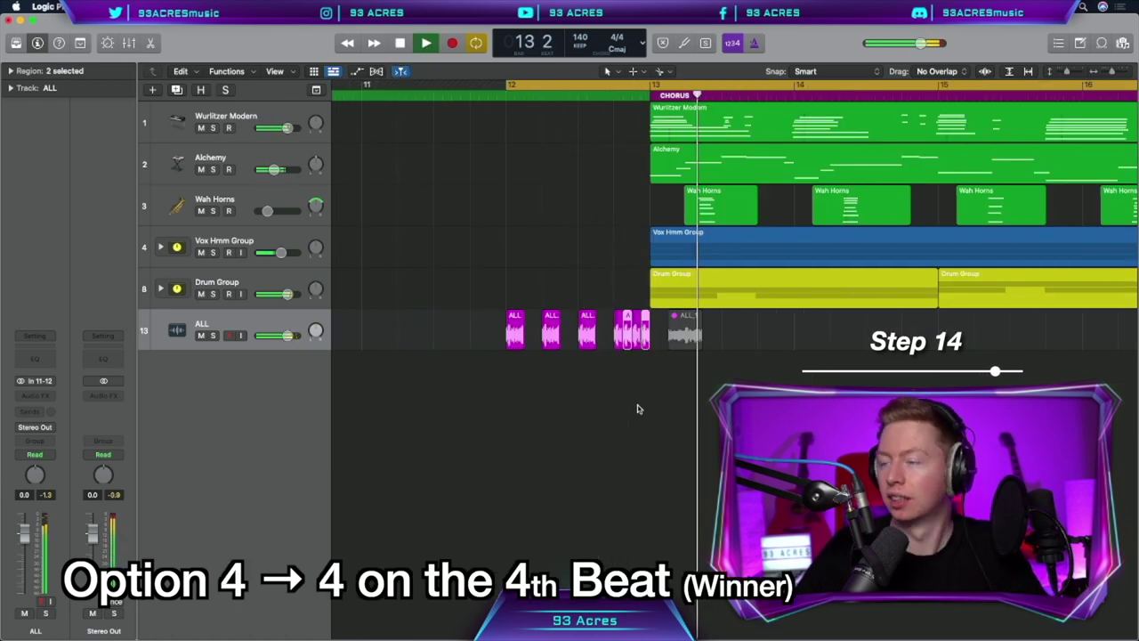
{"action": "key", "text": "super+Left"}
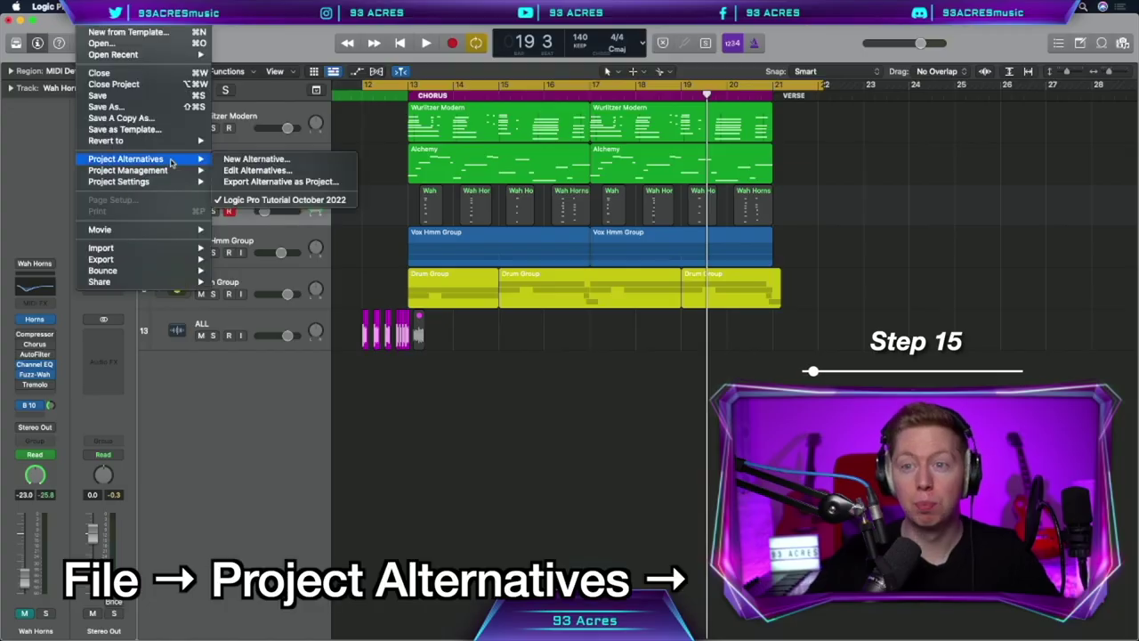
Create project alternative #2 and delete the Wah Horns track along with its automation
{"action": "left_click", "coordinate": [257, 160]}
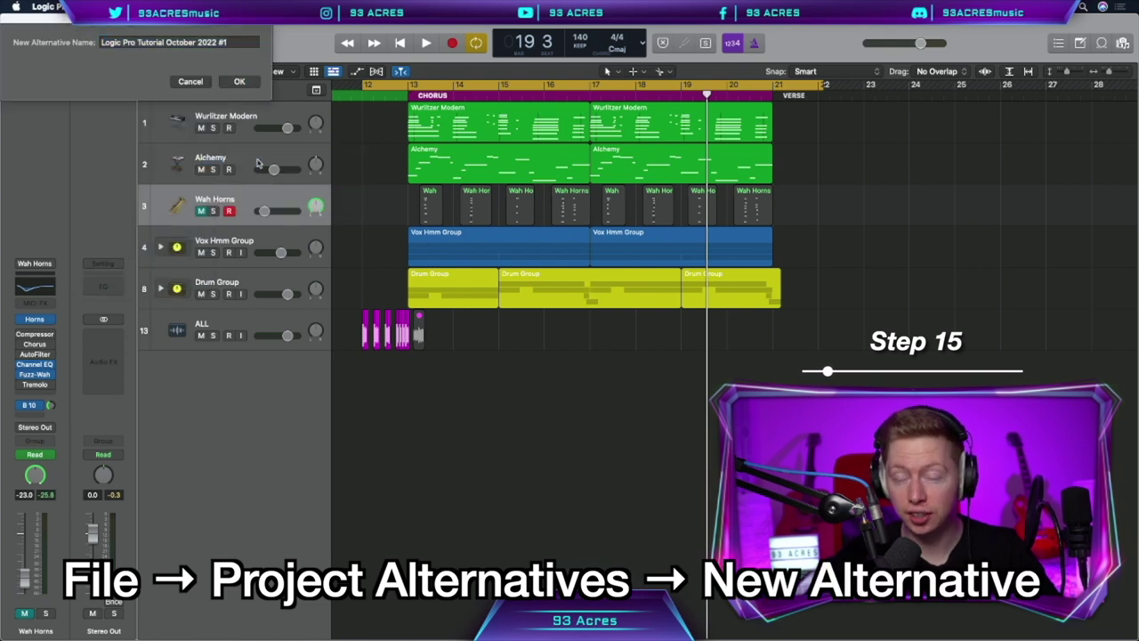
{"action": "left_click", "coordinate": [241, 82]}
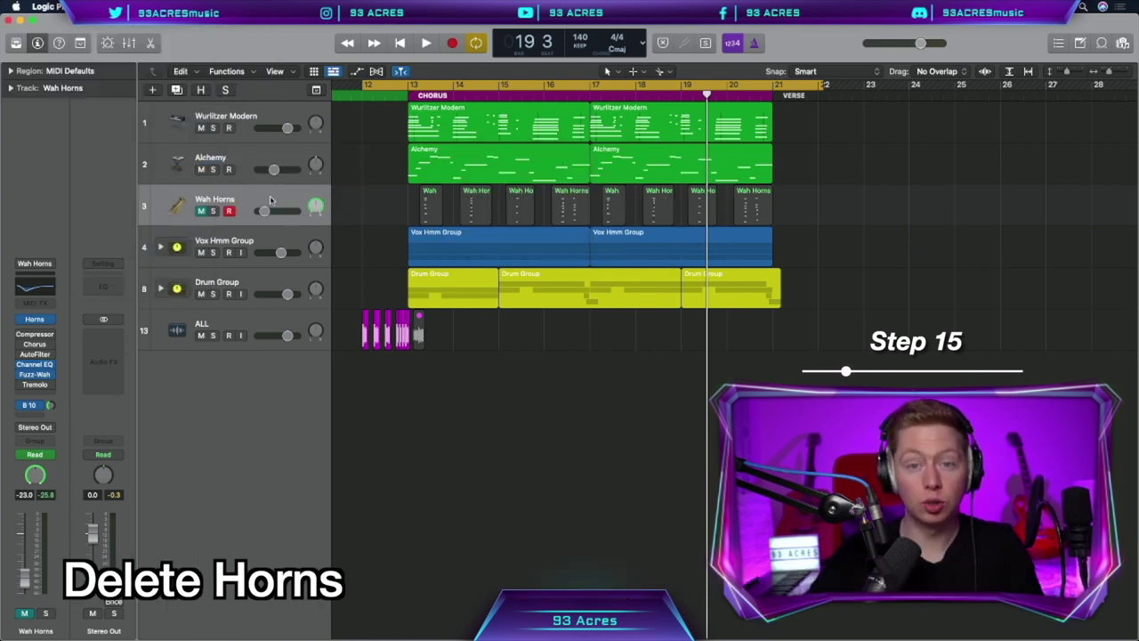
{"action": "left_click", "coordinate": [271, 200]}
{"action": "key", "text": "Delete"}
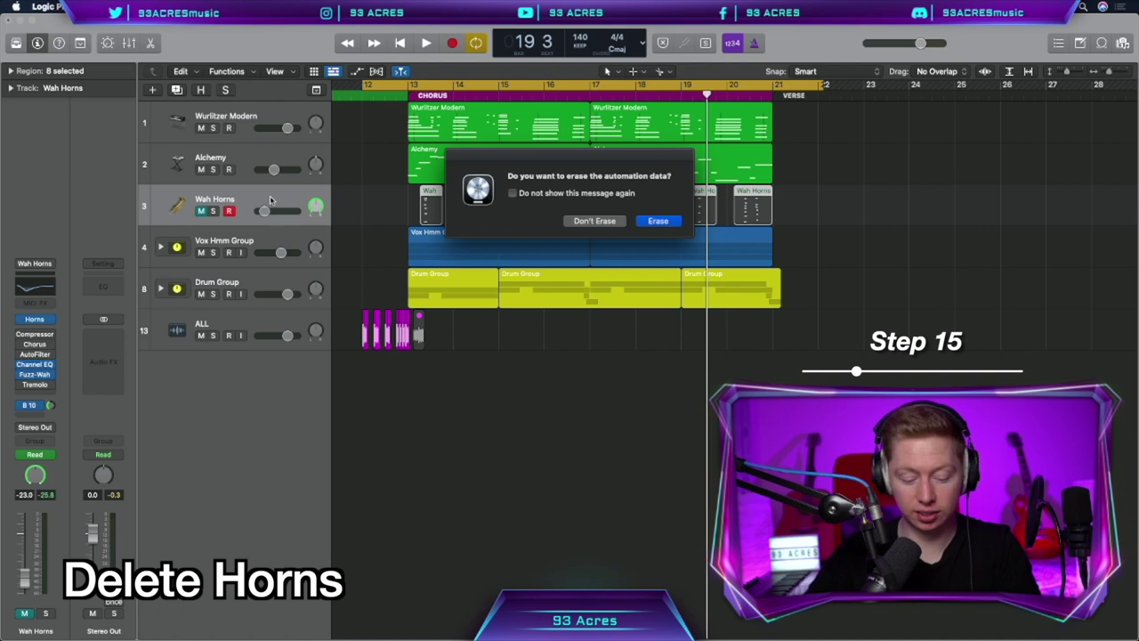
{"action": "key", "text": "Return"}
{"action": "left_click", "coordinate": [279, 289]}
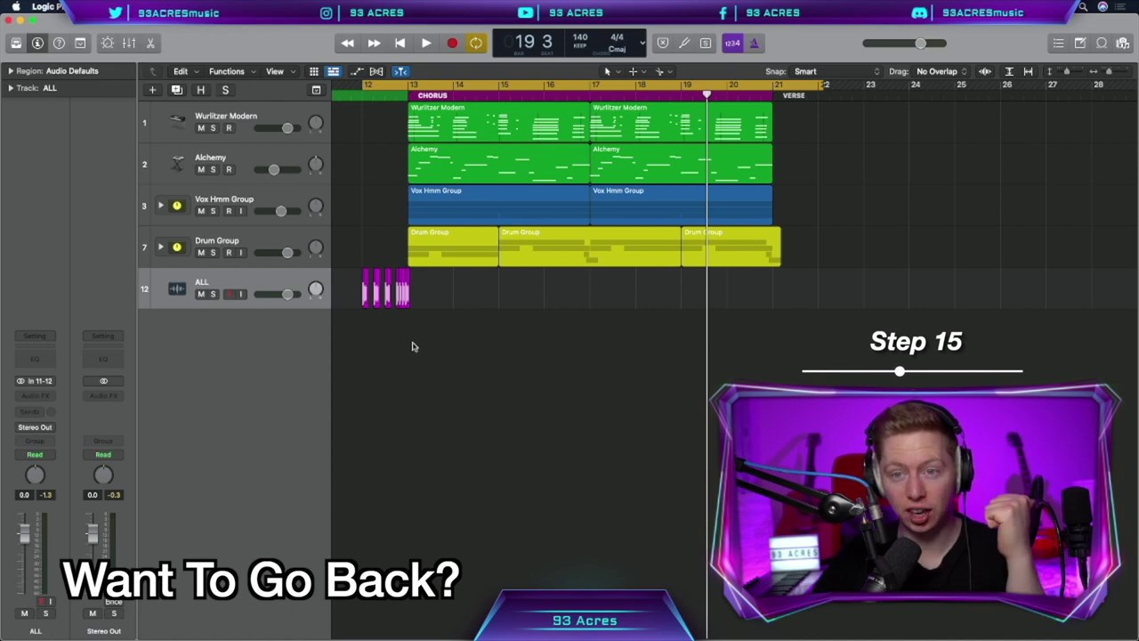
Switch back to the original project alternative that still has the Wah Horns track
{"action": "left_click", "coordinate": [89, 8]}
{"action": "mouse_move", "coordinate": [179, 158]}
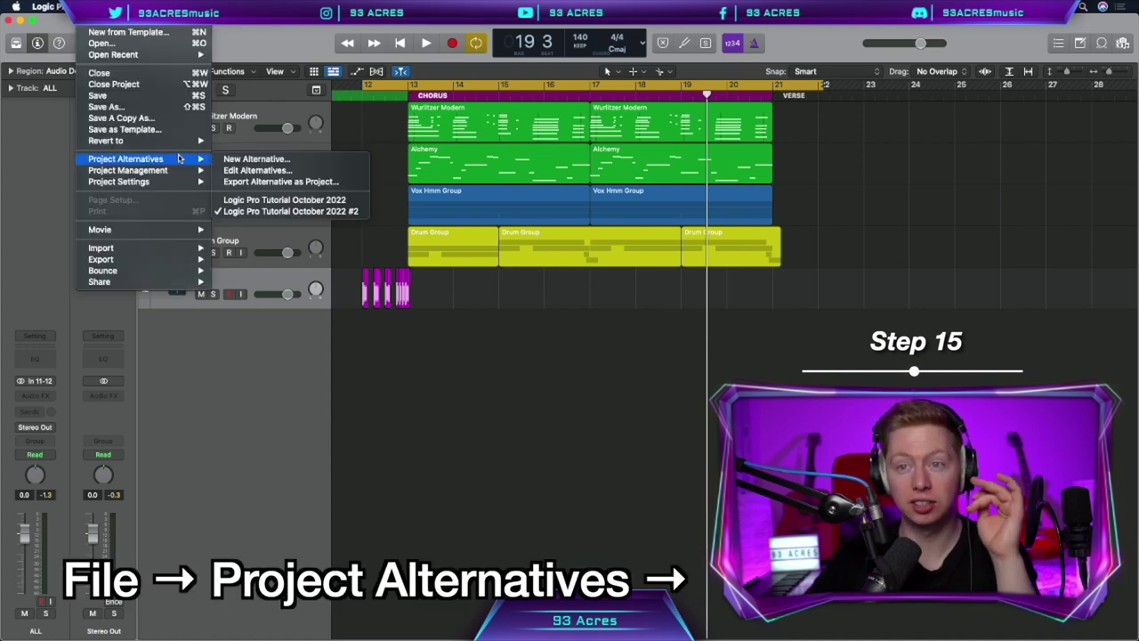
{"action": "left_click", "coordinate": [285, 199]}
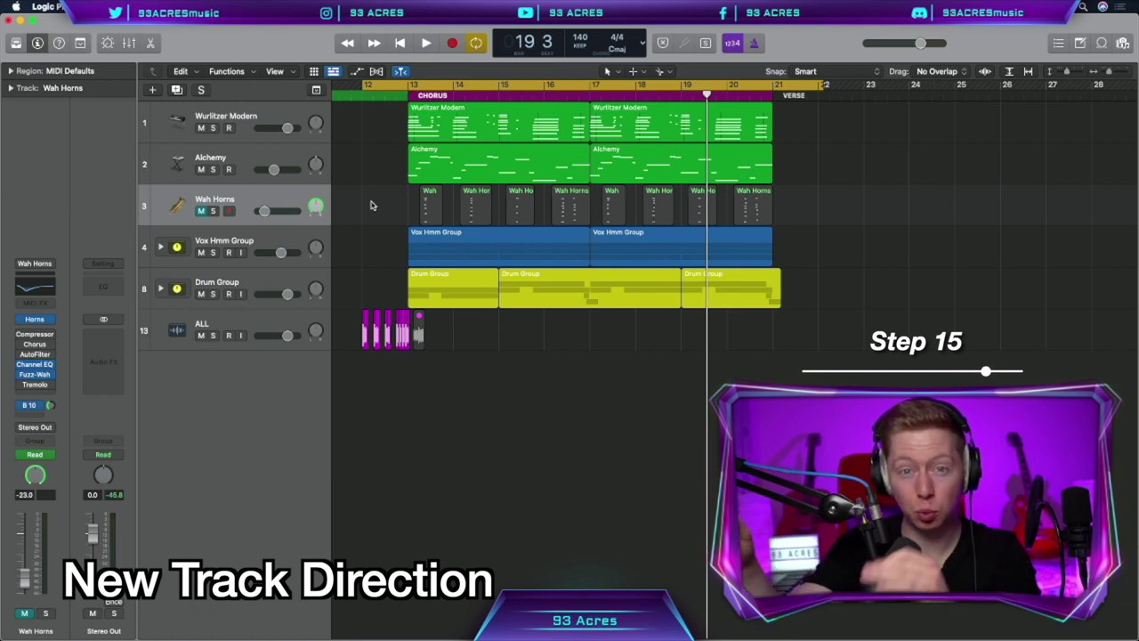
{"action": "left_click", "coordinate": [86, 7]}
{"action": "mouse_move", "coordinate": [159, 158]}
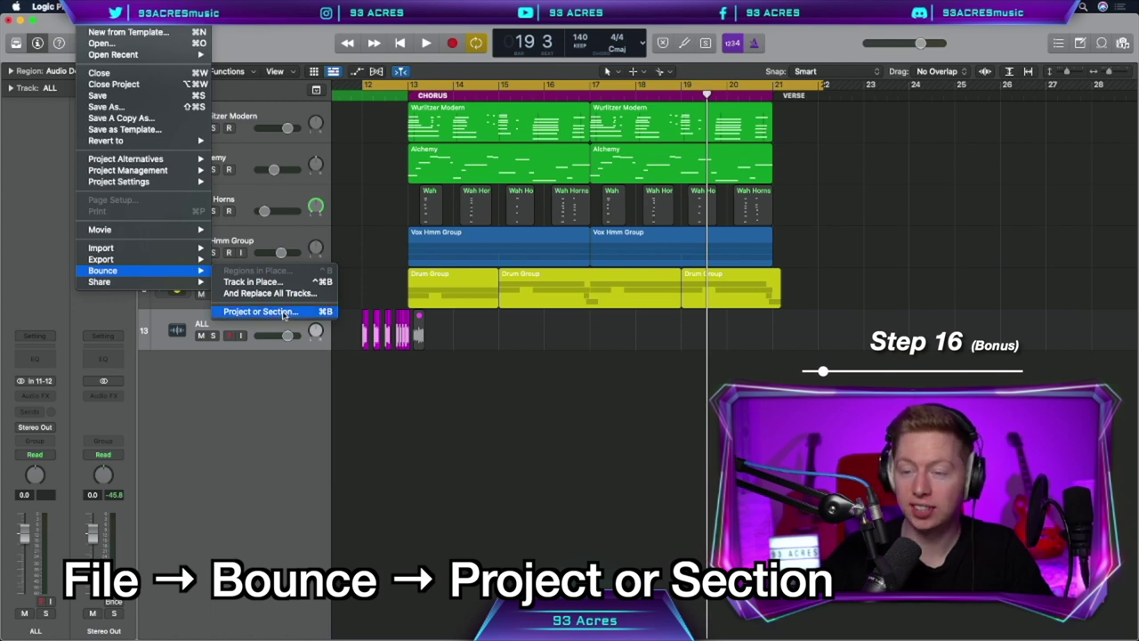
Bounce bars 12–23 as PCM only (MP3 off), Wave, 24 Bit, 44100, to the Logic Piece file
{"action": "left_click", "coordinate": [297, 312]}
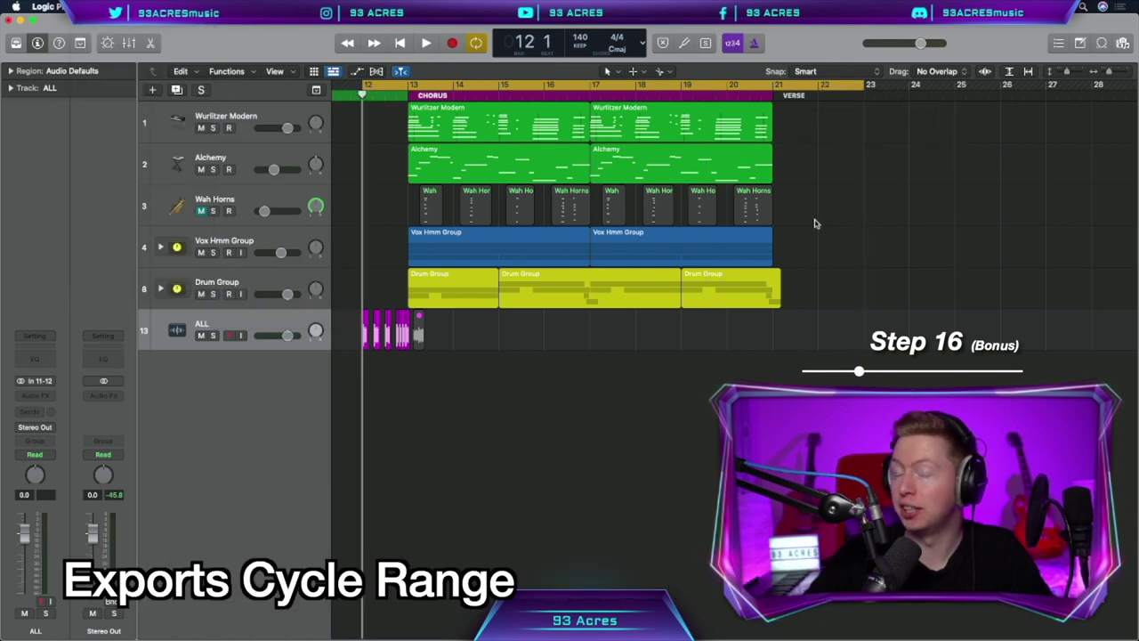
{"action": "left_click", "coordinate": [386, 163]}
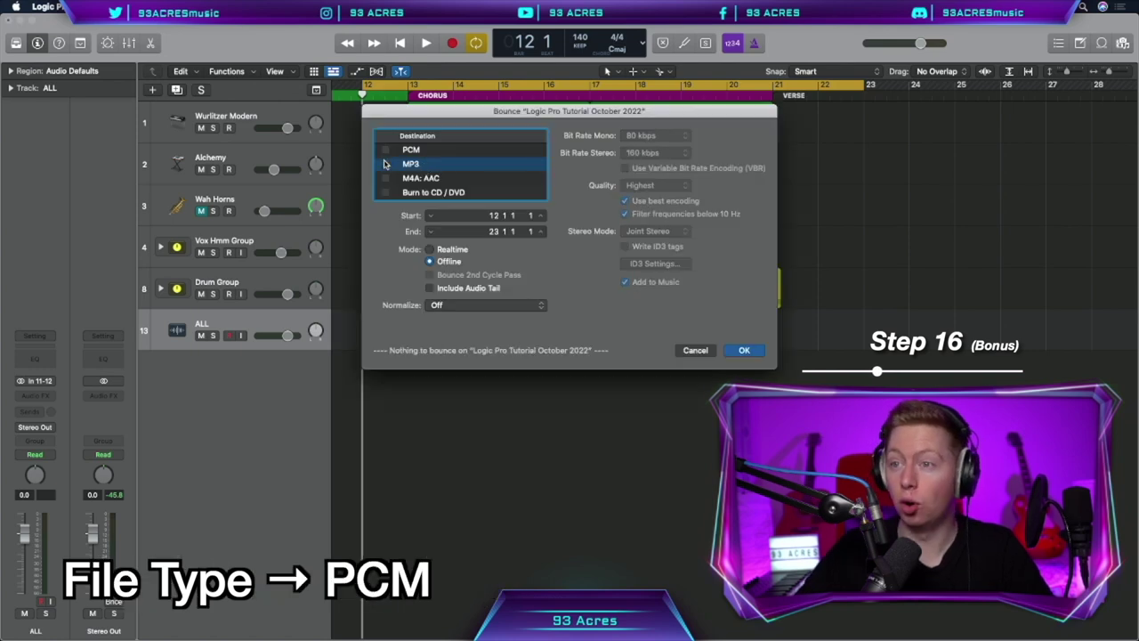
{"action": "left_click", "coordinate": [385, 150]}
{"action": "left_click", "coordinate": [669, 135]}
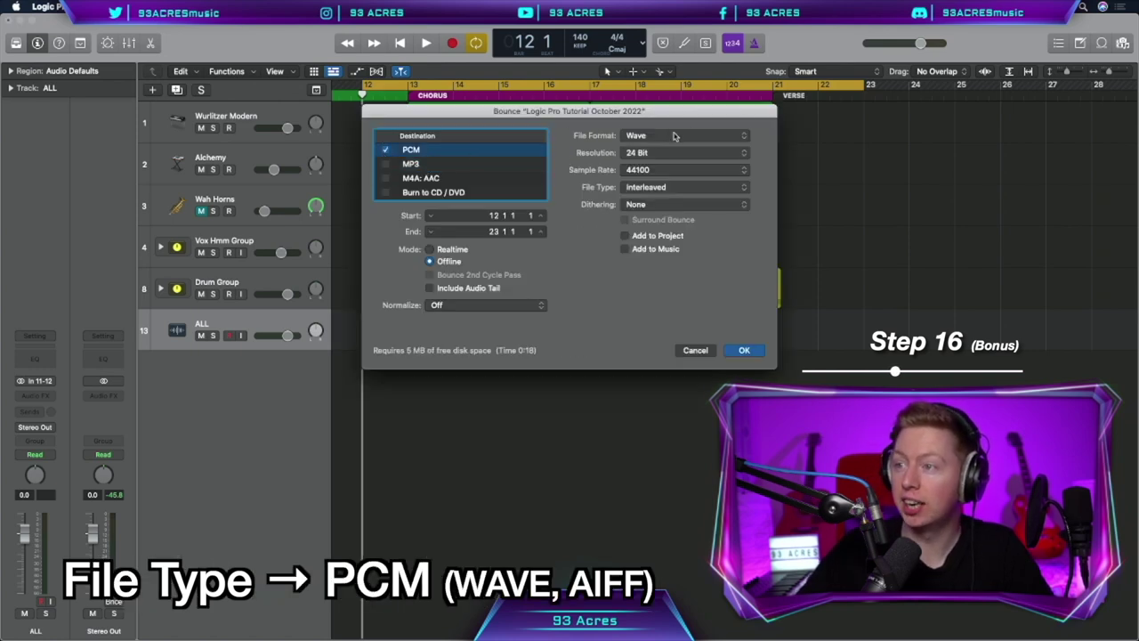
{"action": "left_click", "coordinate": [667, 125]}
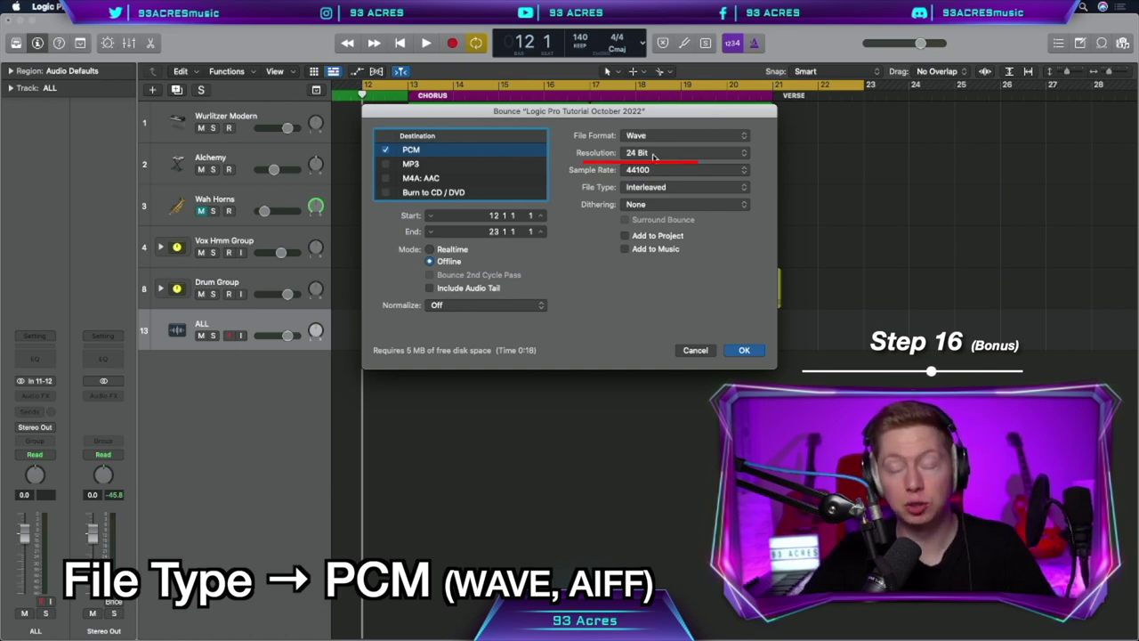
{"action": "left_click", "coordinate": [652, 154]}
{"action": "left_click", "coordinate": [651, 153]}
{"action": "left_click", "coordinate": [649, 170]}
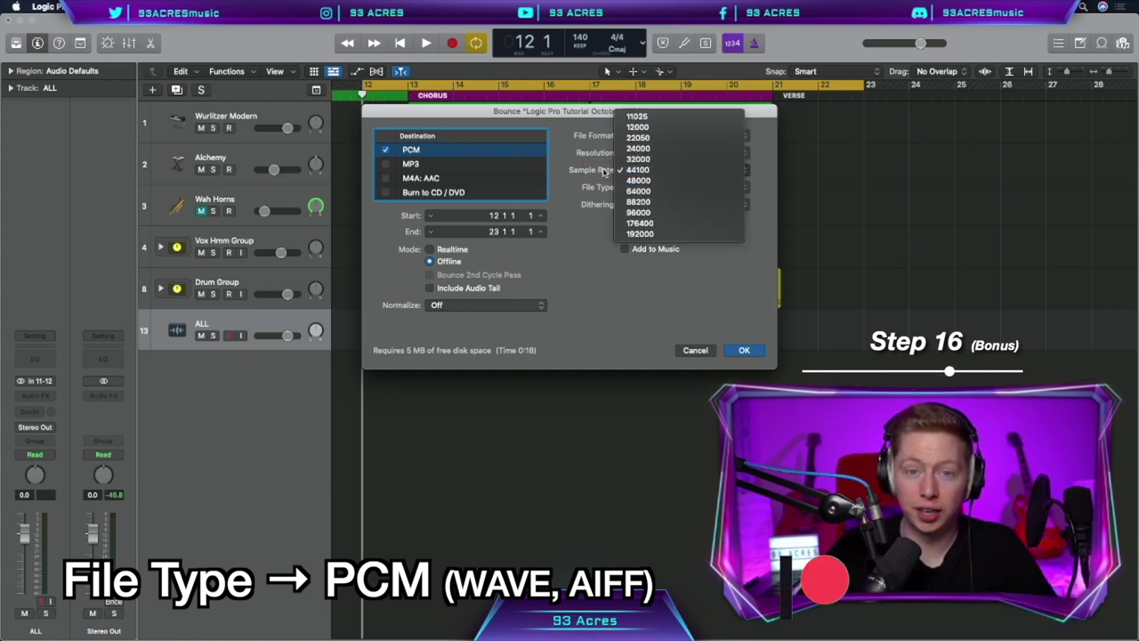
{"action": "left_click", "coordinate": [638, 169]}
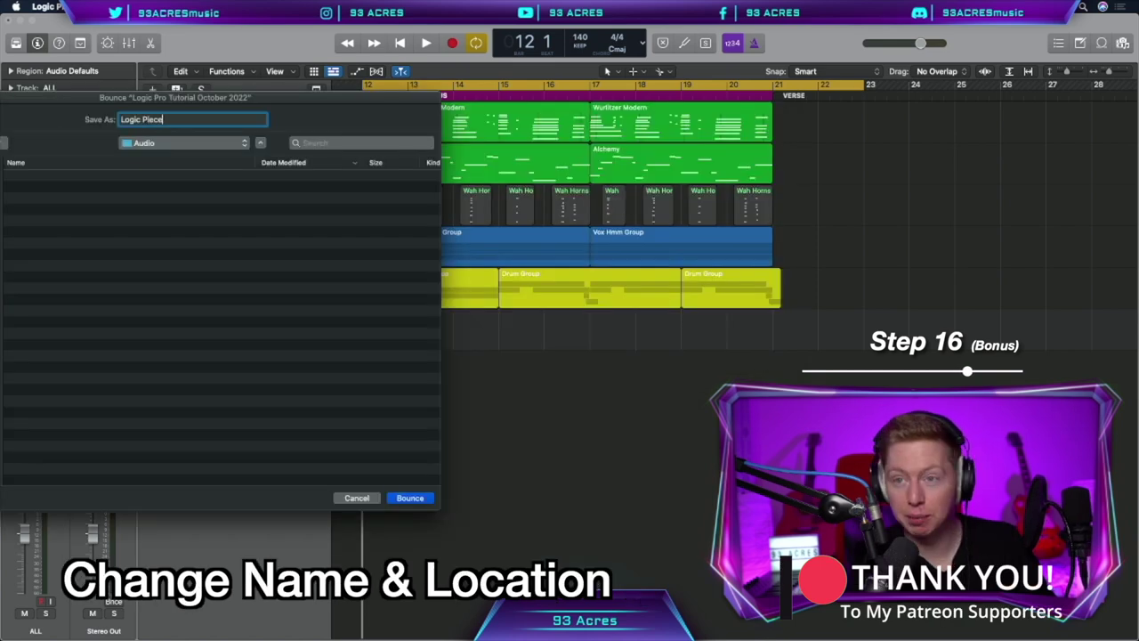
{"action": "left_click", "coordinate": [409, 497]}
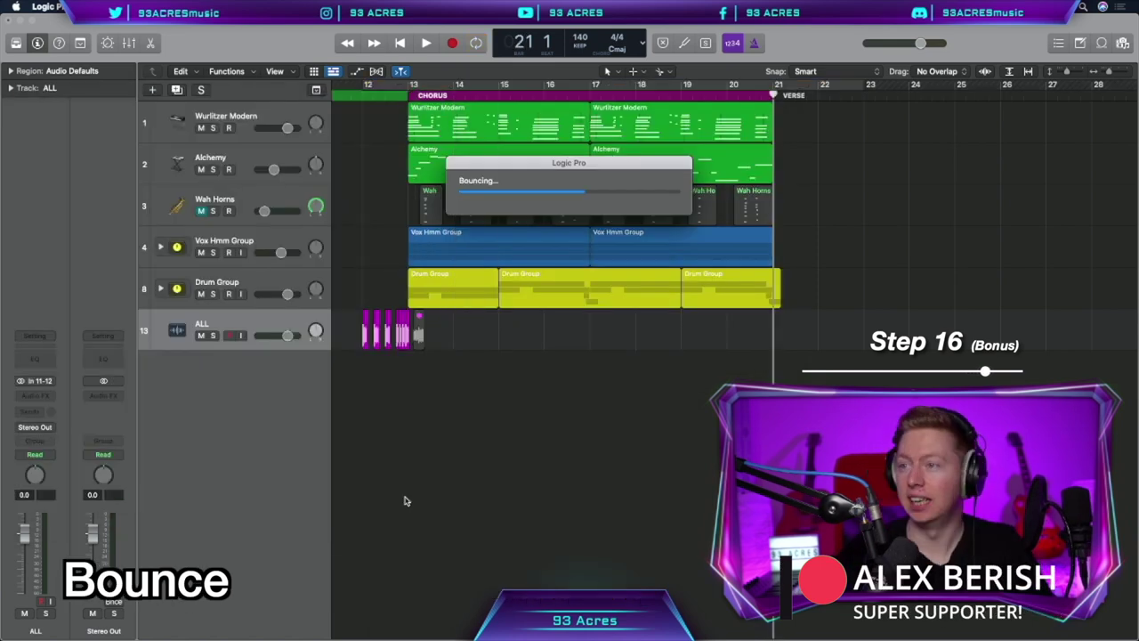